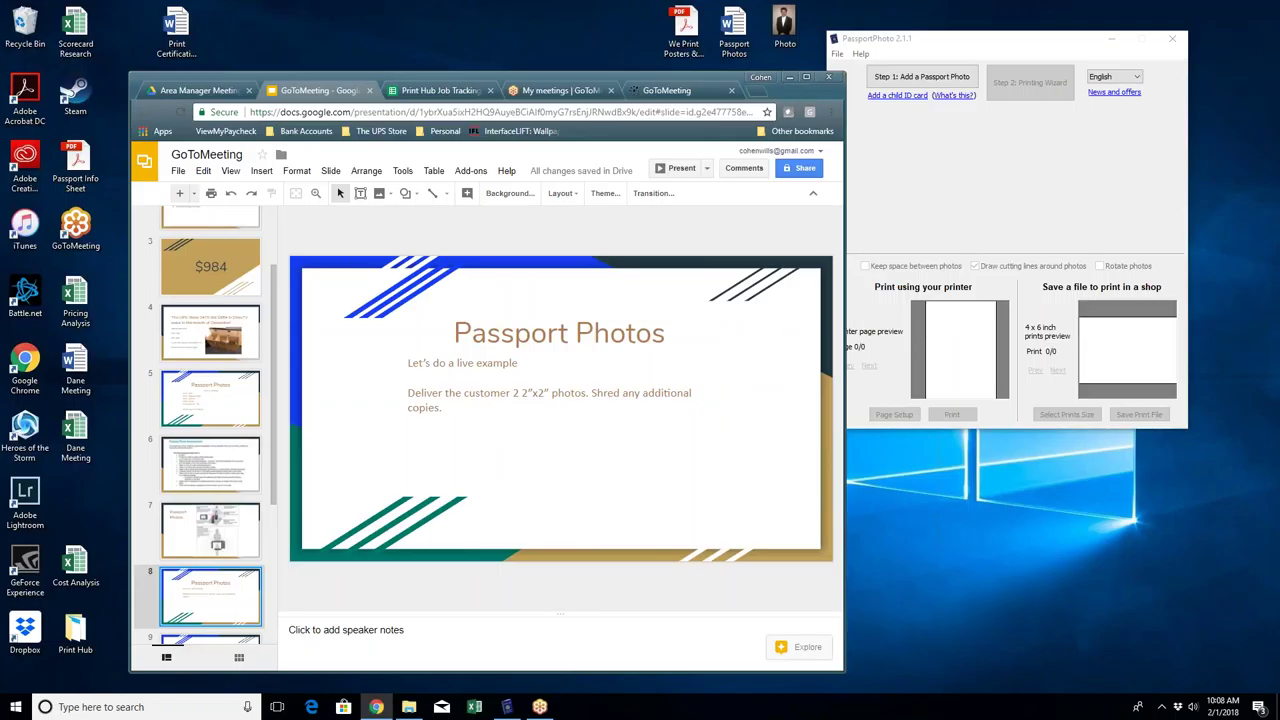
Step: Minimise the browser and preview the customer's Photo.png portrait from the desktop
click(789, 77)
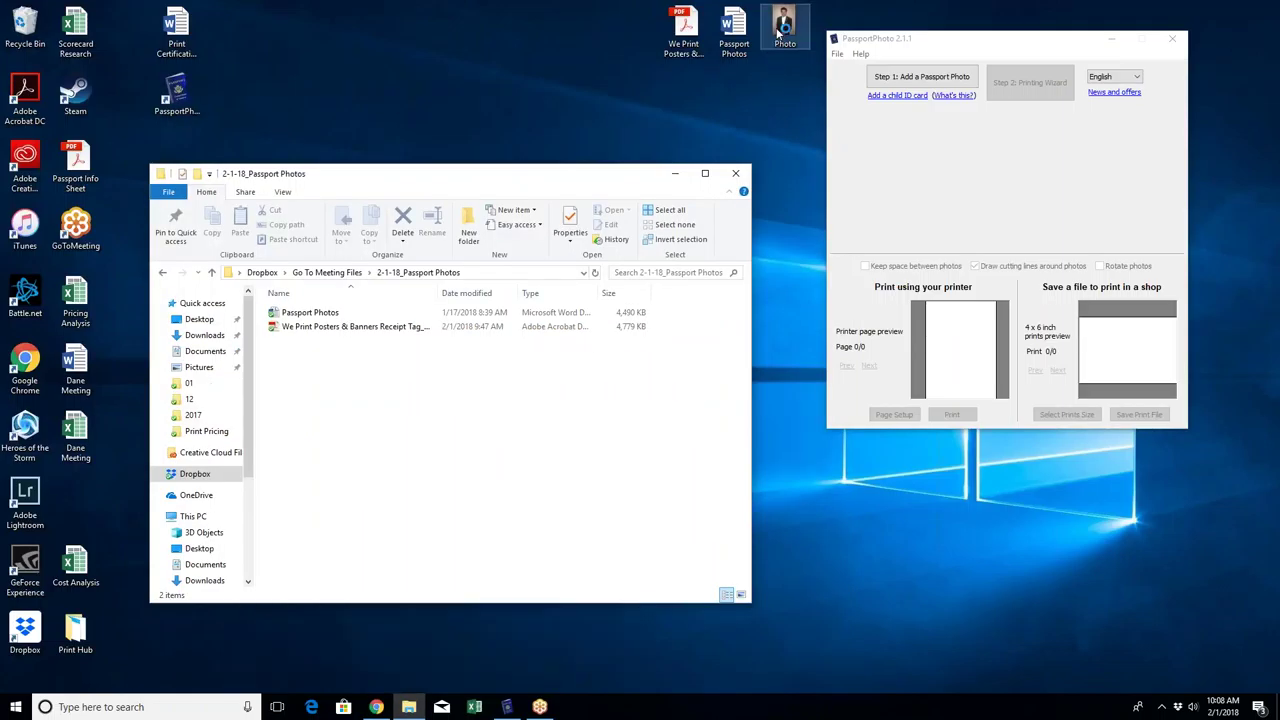
double_click(778, 30)
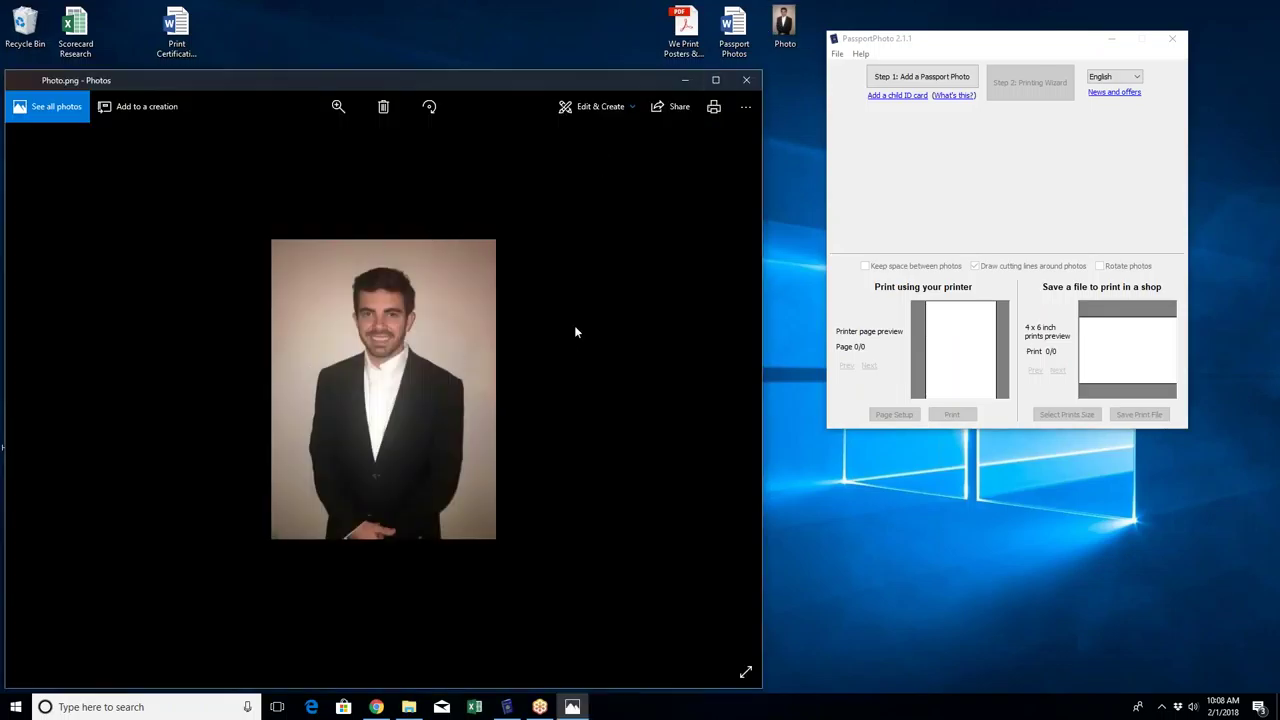
drag(483, 78, 543, 78)
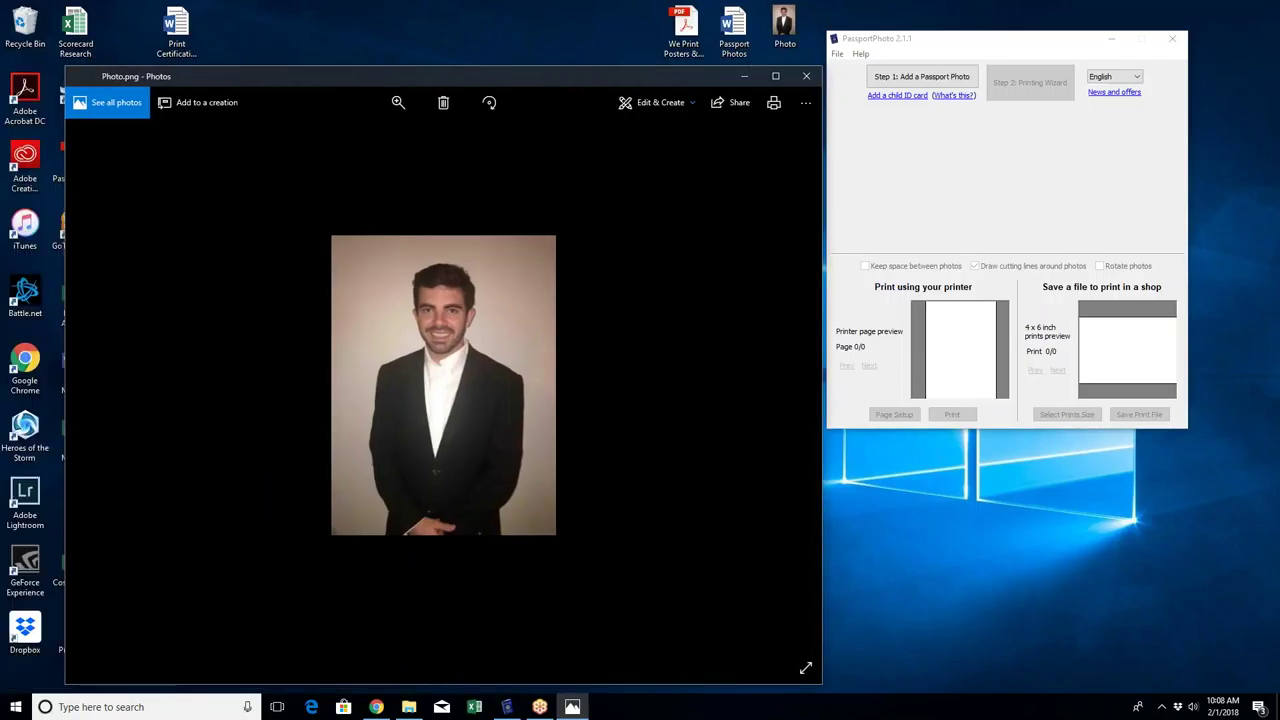
click(807, 79)
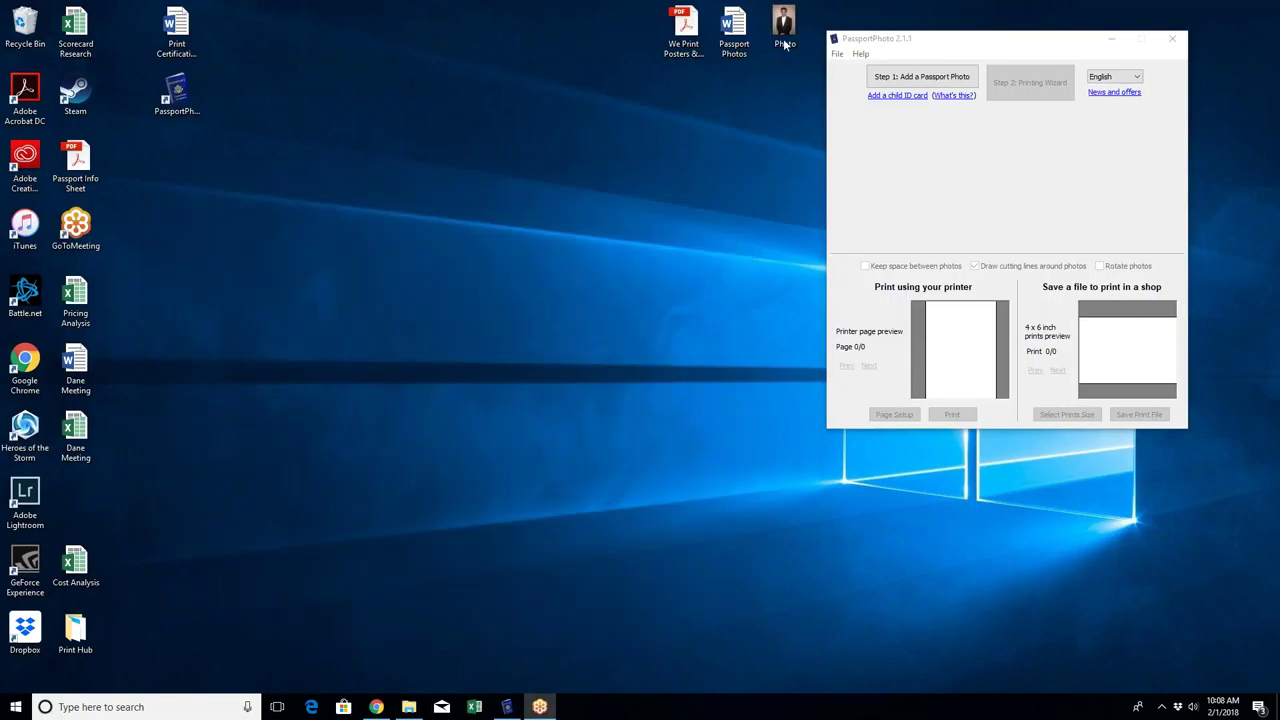
Step: Minimise the Passport Photos folder window and preview the portrait once more
click(675, 173)
double_click(784, 30)
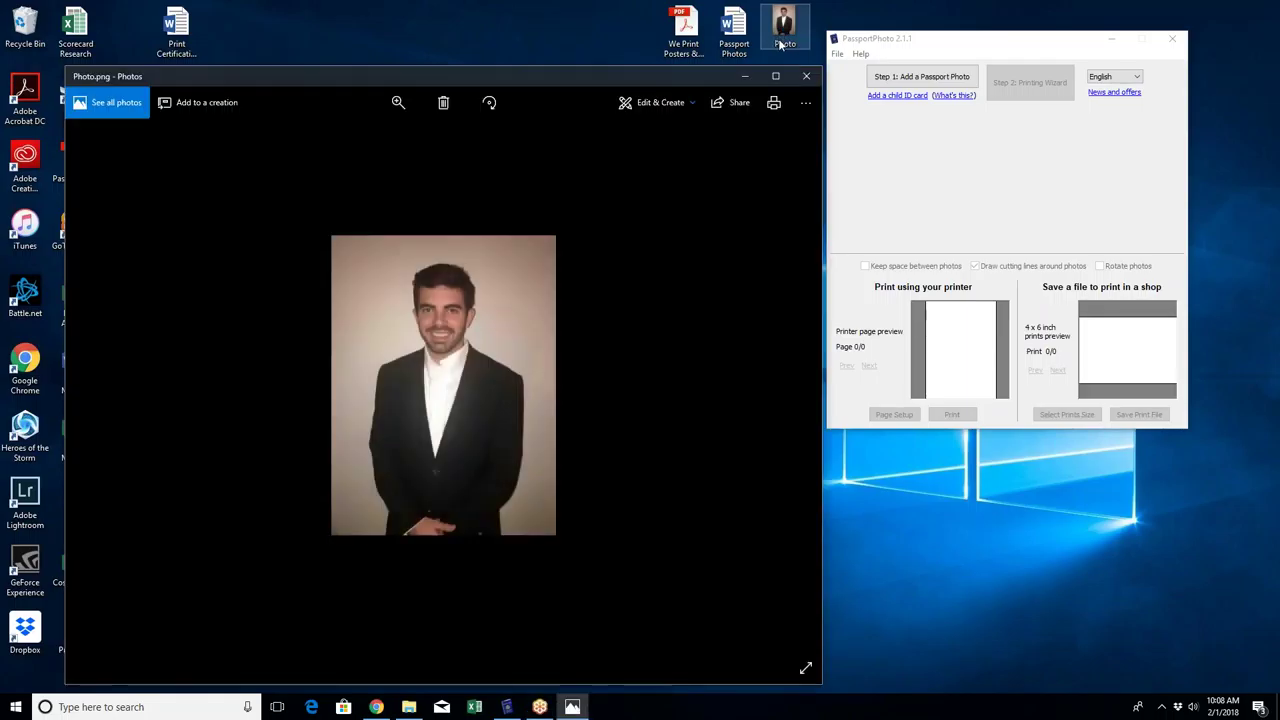
click(806, 76)
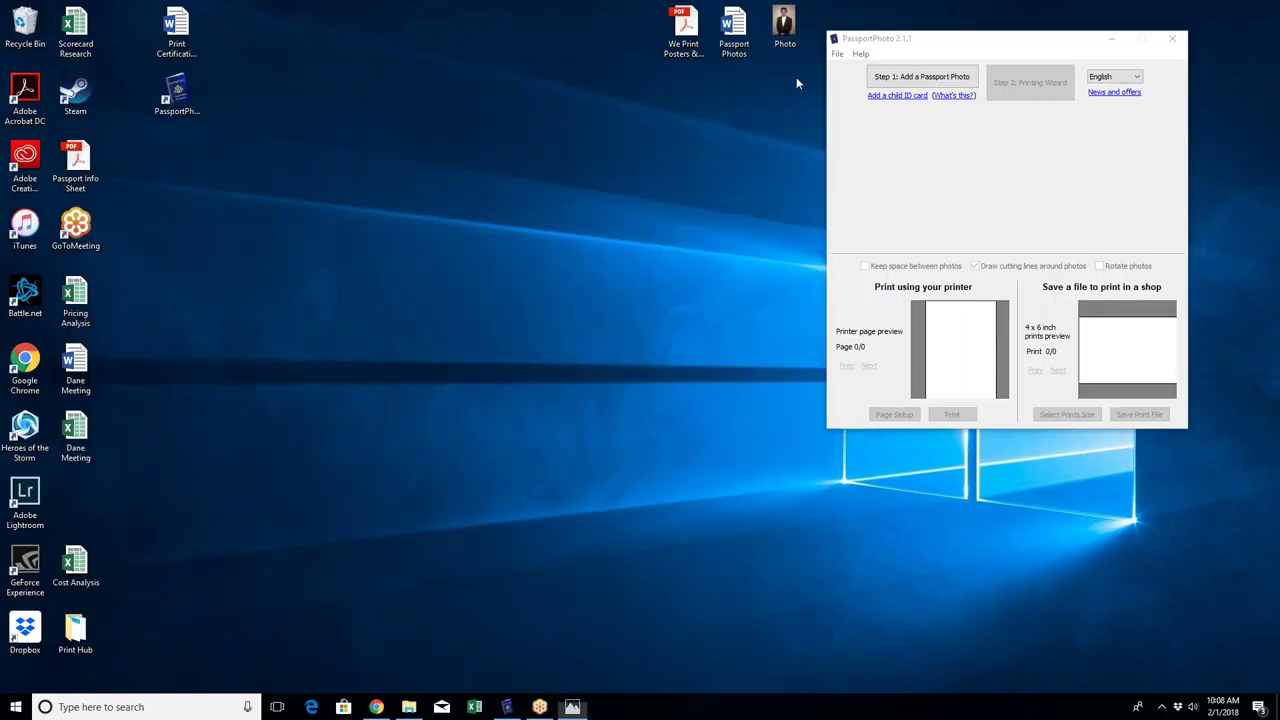
Step: Move the empty PassportPhoto 2.1.1 window to the centre of the screen
click(911, 44)
drag(911, 44, 562, 153)
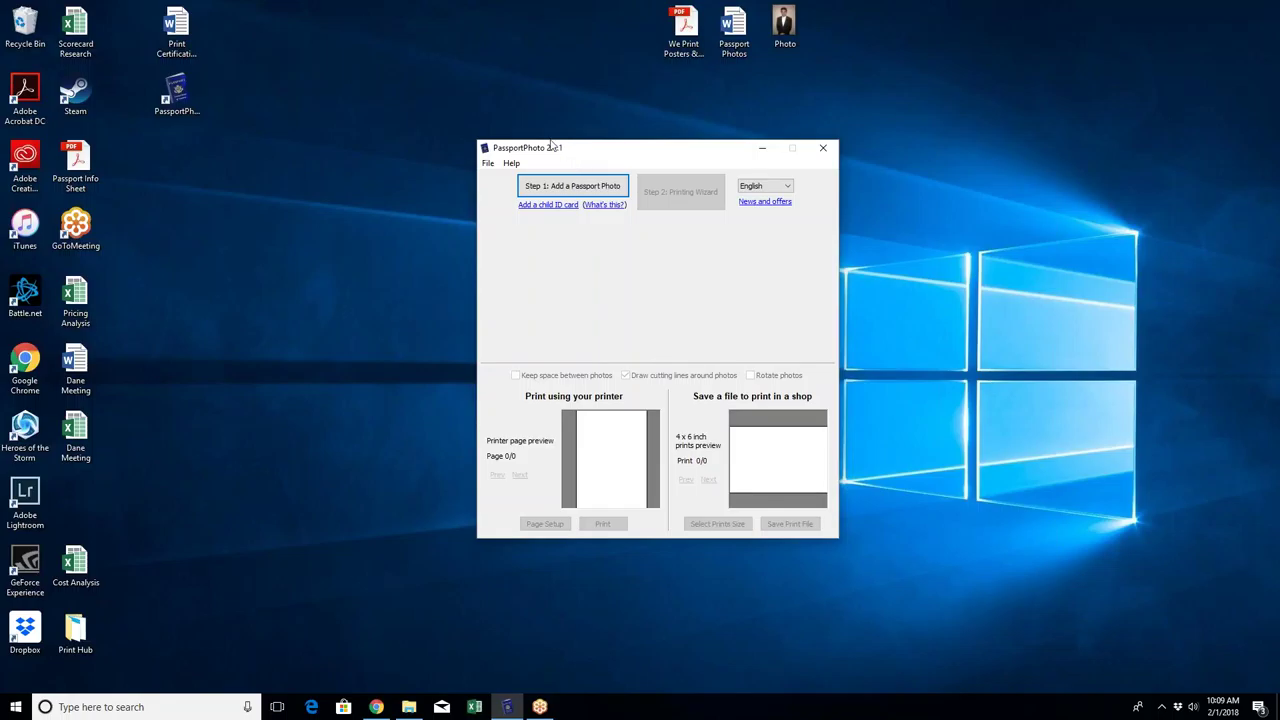
drag(441, 122, 879, 563)
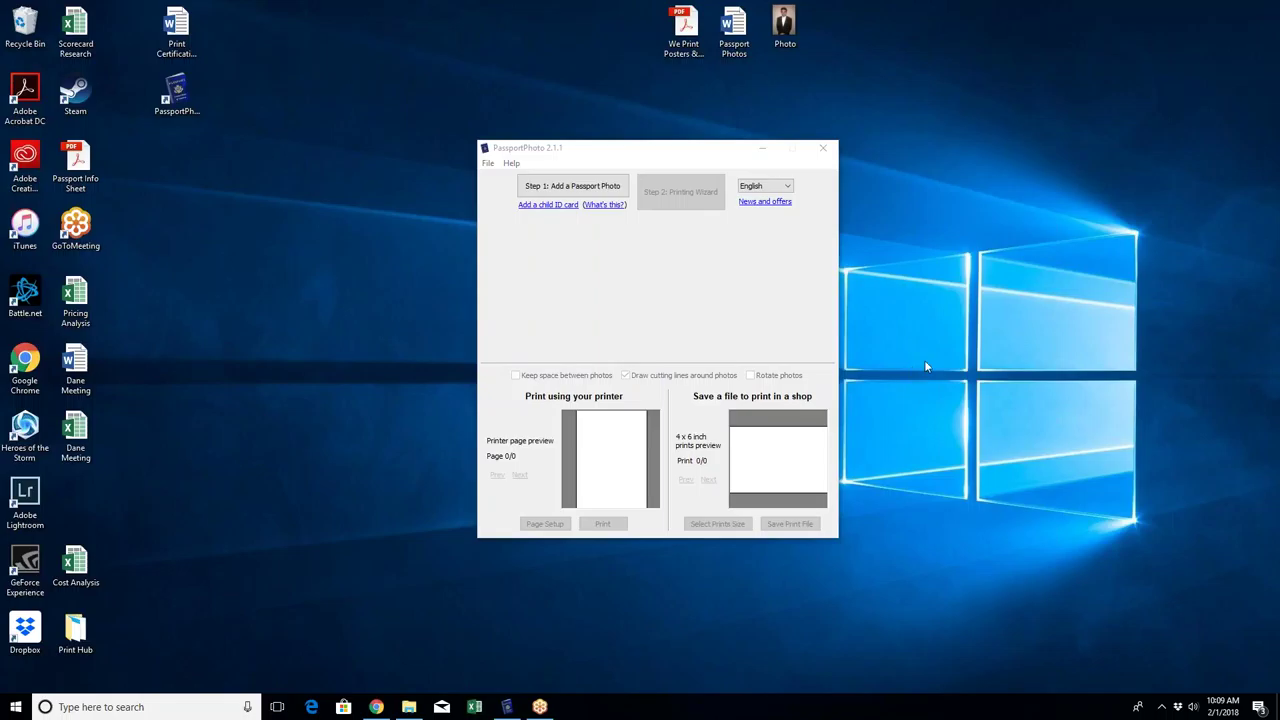
click(541, 147)
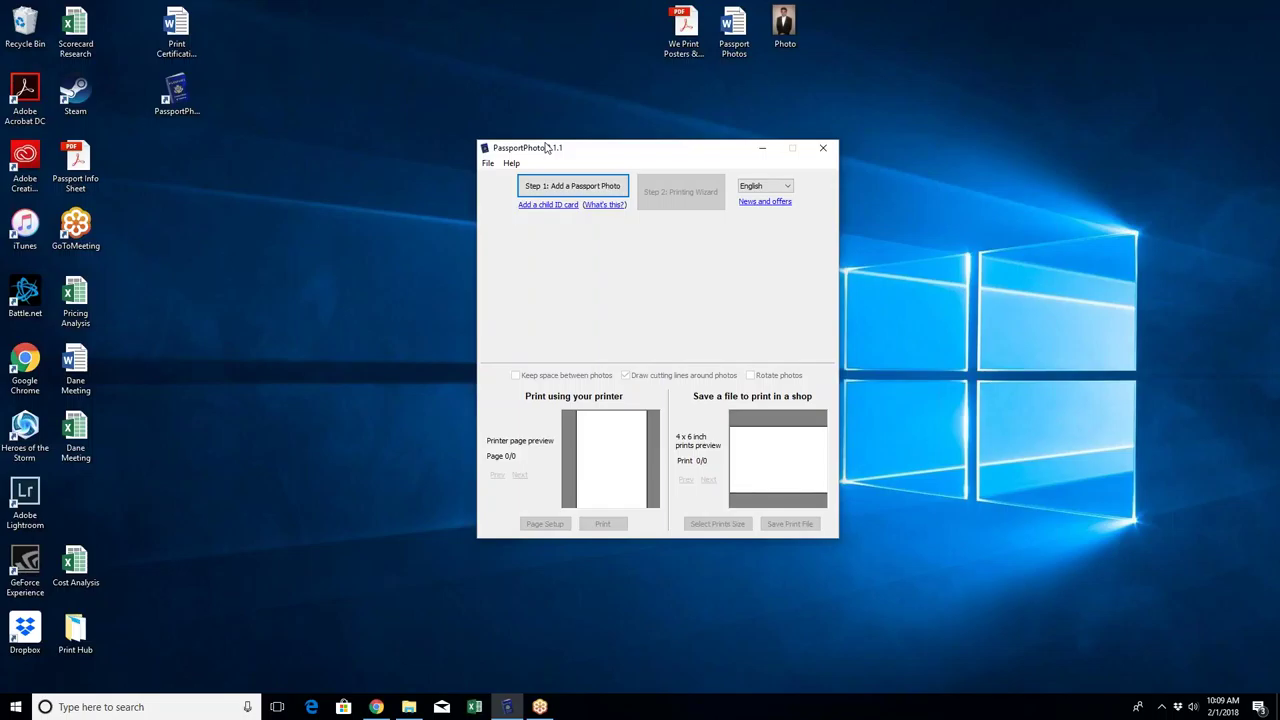
Step: Load Photo.png from the Desktop into the photo editor at USA 2.00 x 2.00 inch size
click(602, 188)
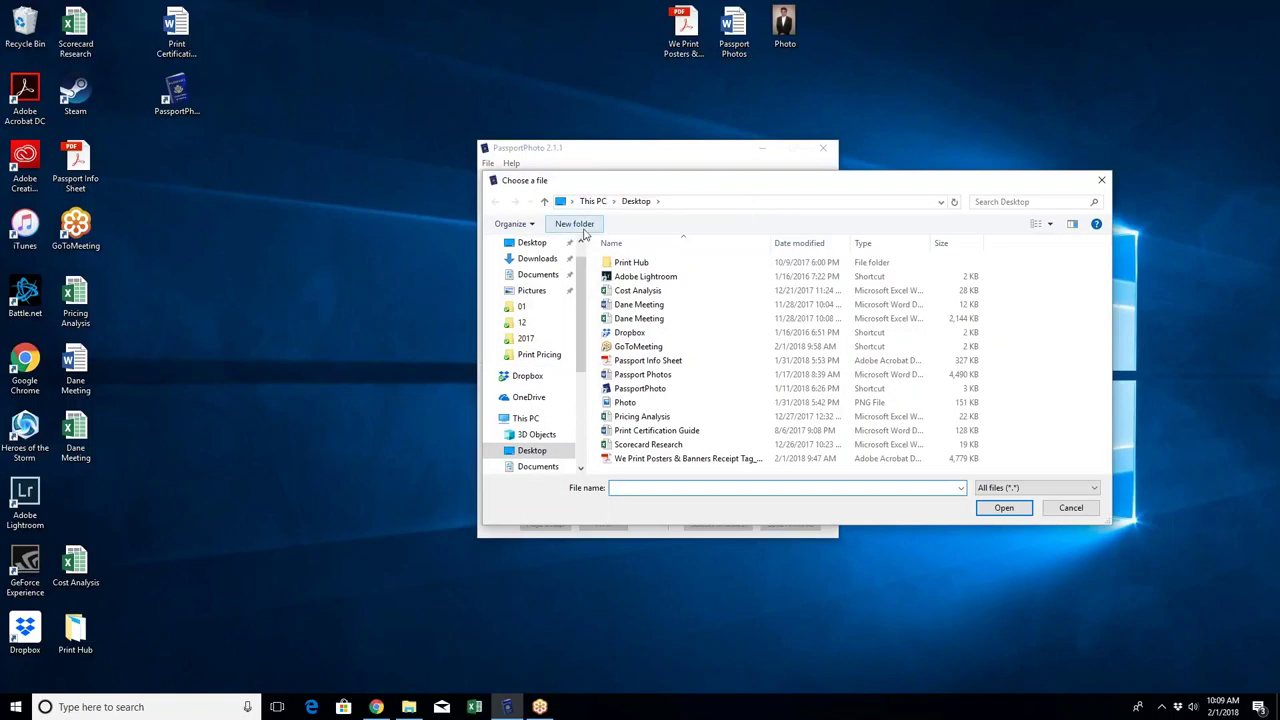
drag(630, 188, 561, 258)
click(461, 312)
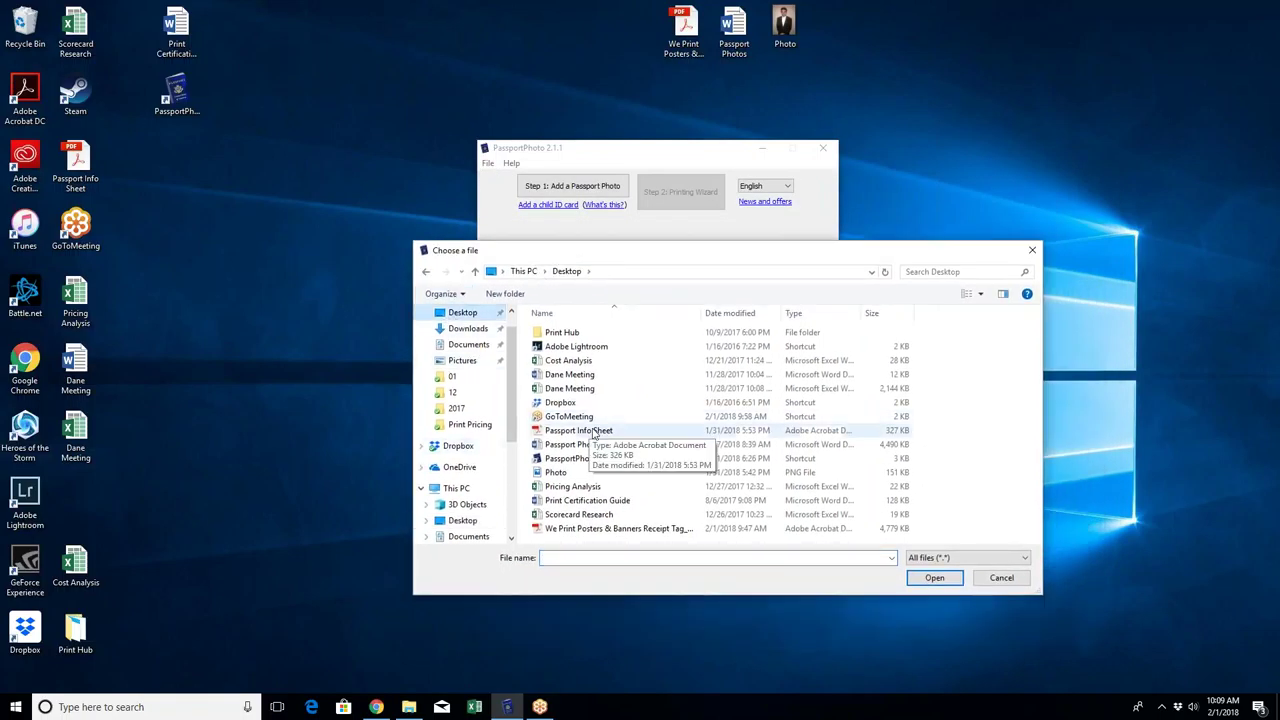
click(595, 432)
click(588, 472)
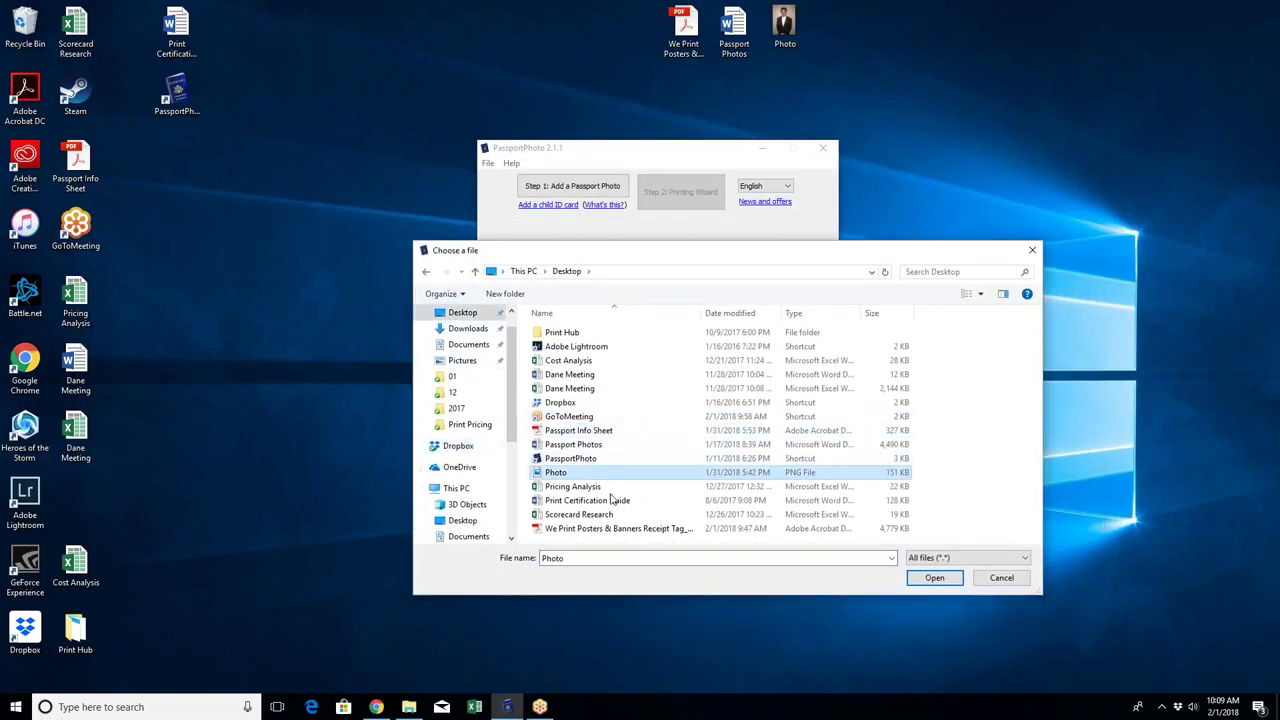
click(934, 577)
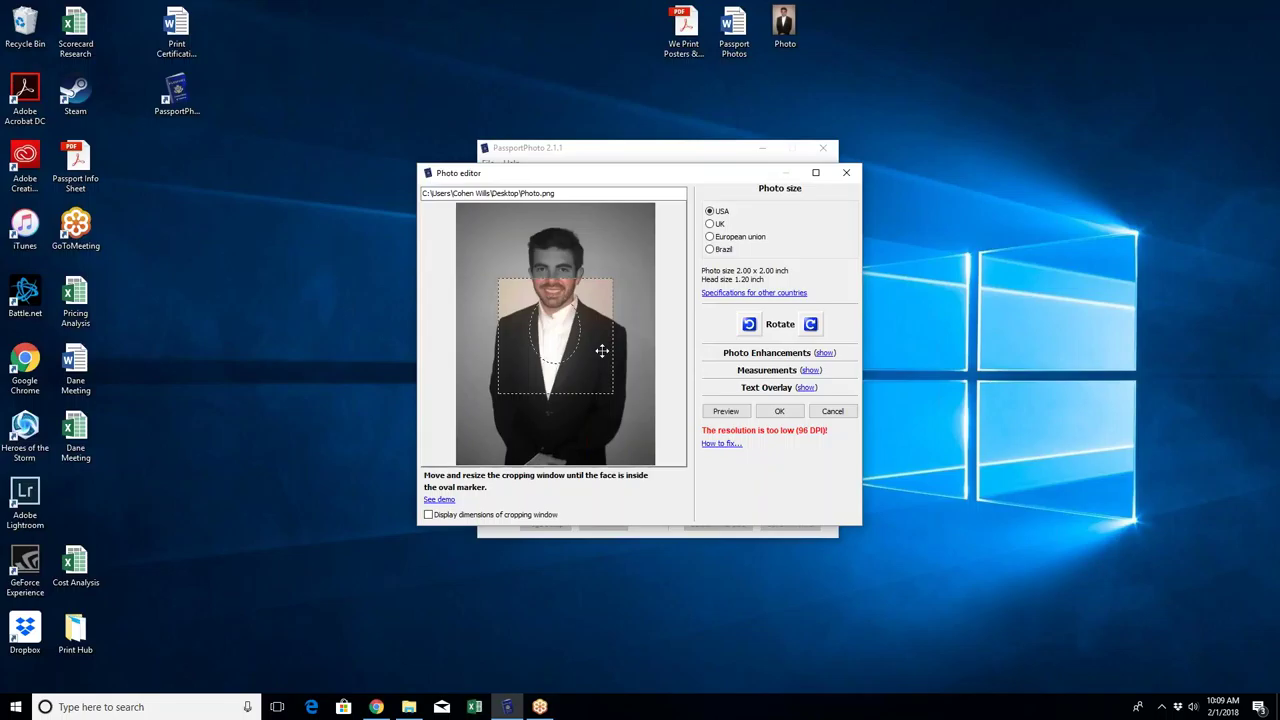
Step: Move the crop frame onto the head and resize it so the face fills the oval
drag(602, 350, 602, 295)
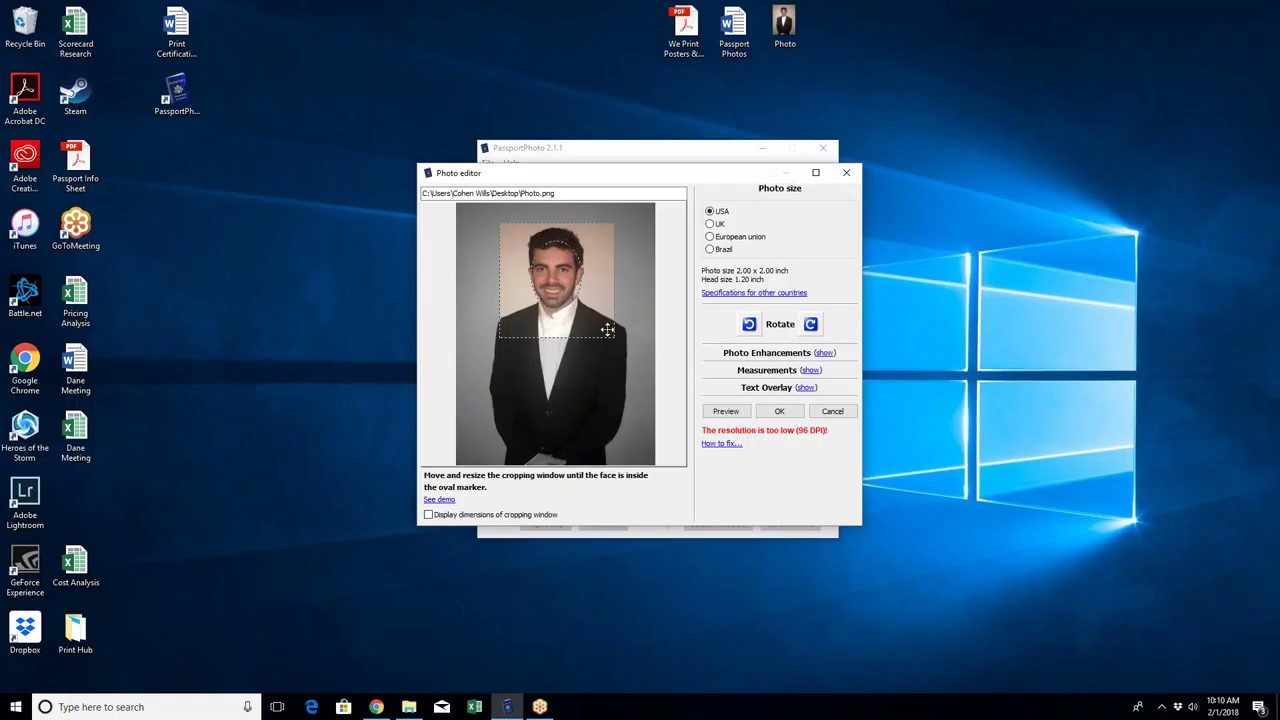
drag(617, 339, 578, 279)
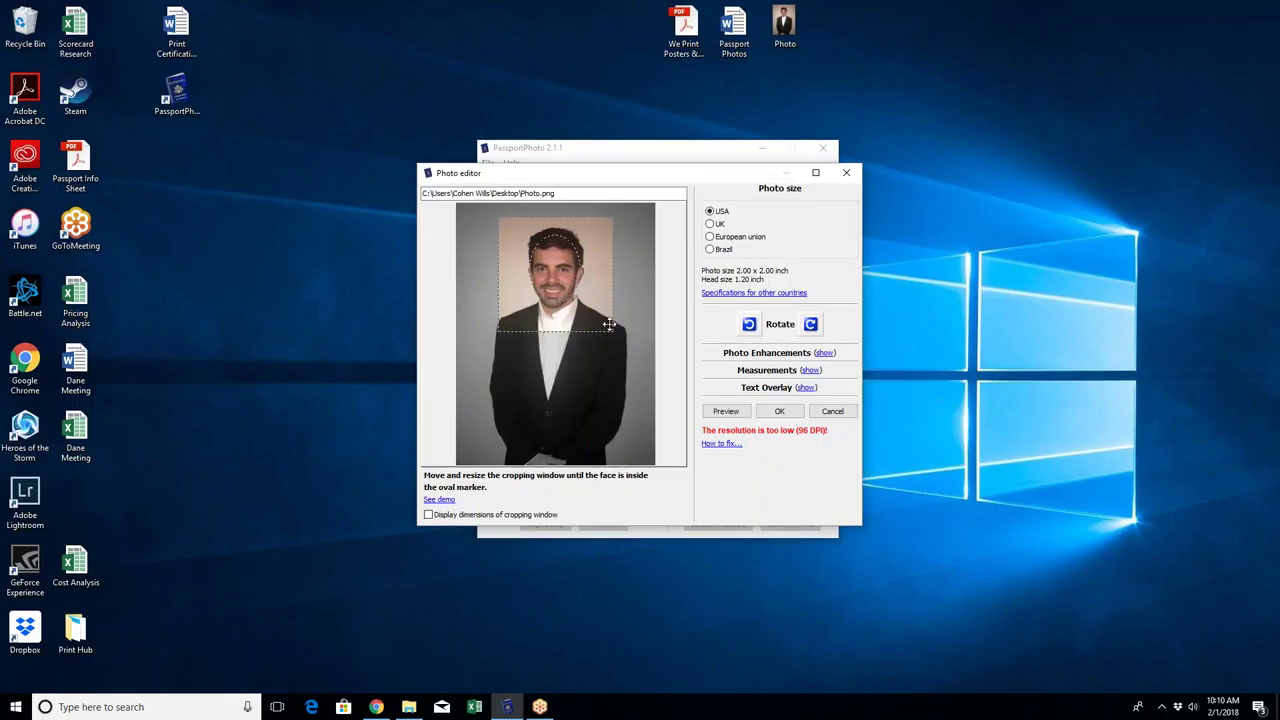
mouse_move(610, 328)
mouse_down()
mouse_move(626, 351)
mouse_move(618, 330)
mouse_move(625, 338)
mouse_up()
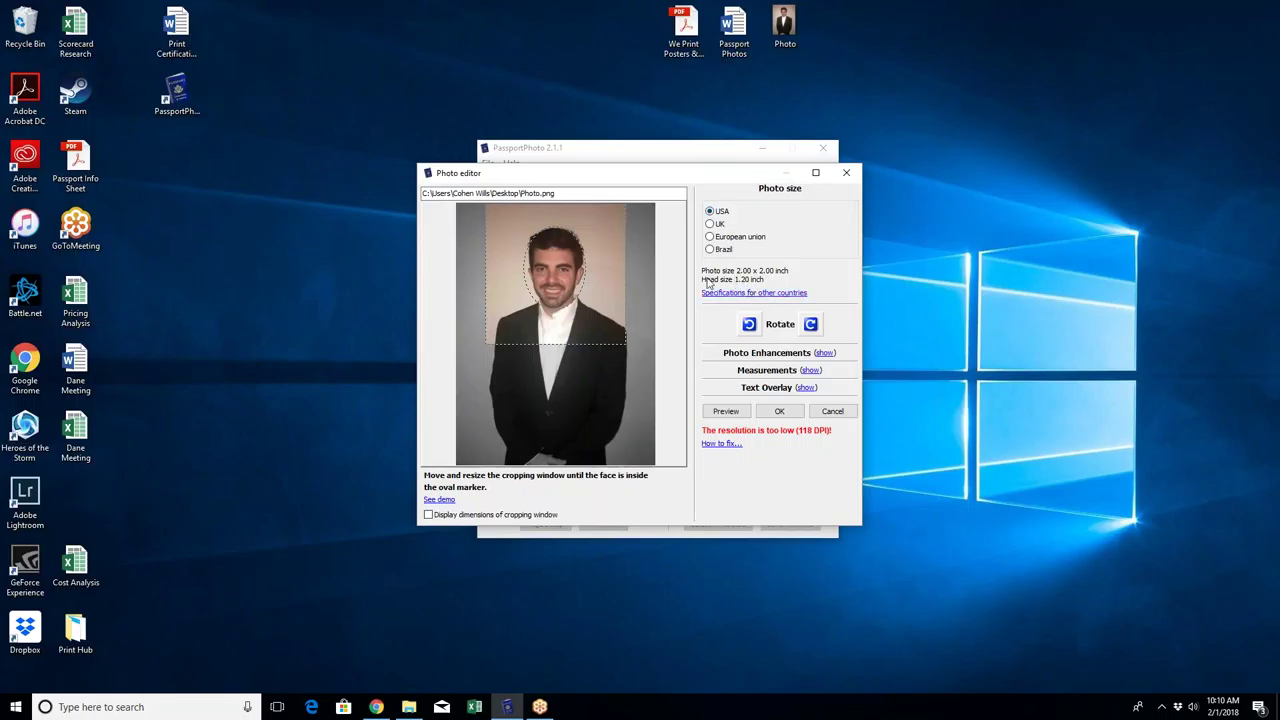
Step: Inspect the Photo Enhancements, Measurements and Text Overlay panels, then accept the crop
click(825, 353)
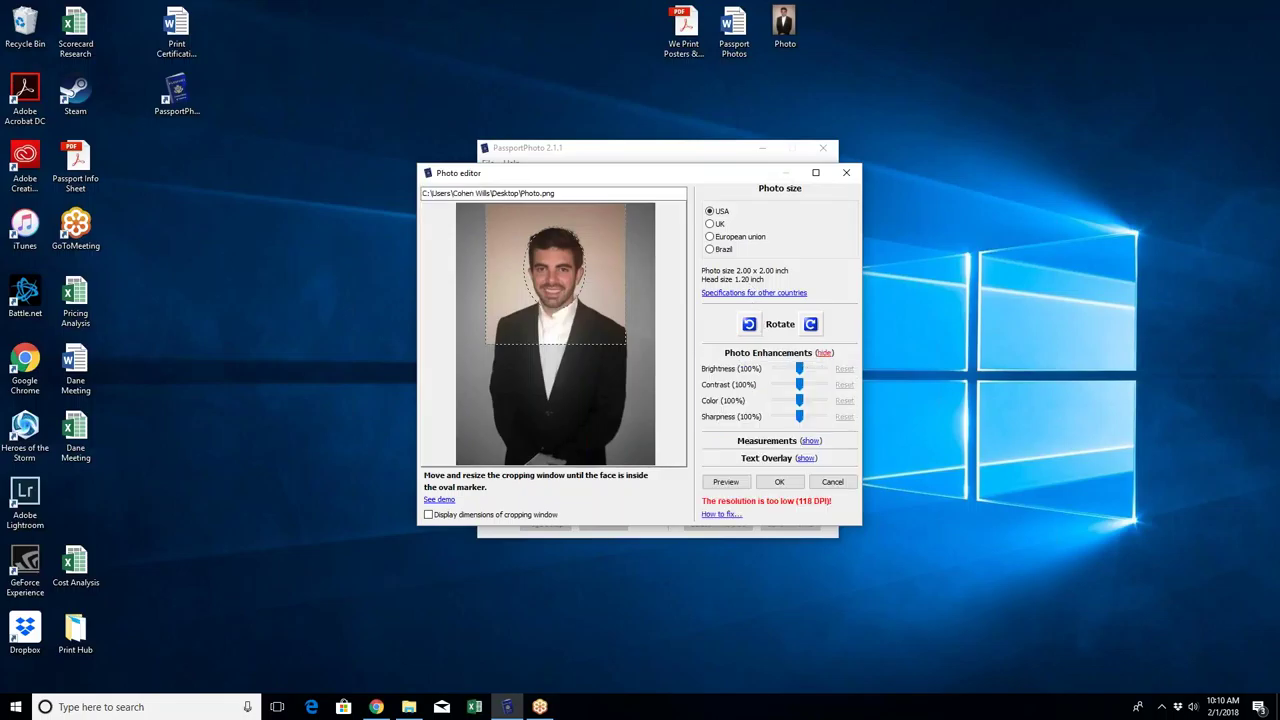
click(826, 355)
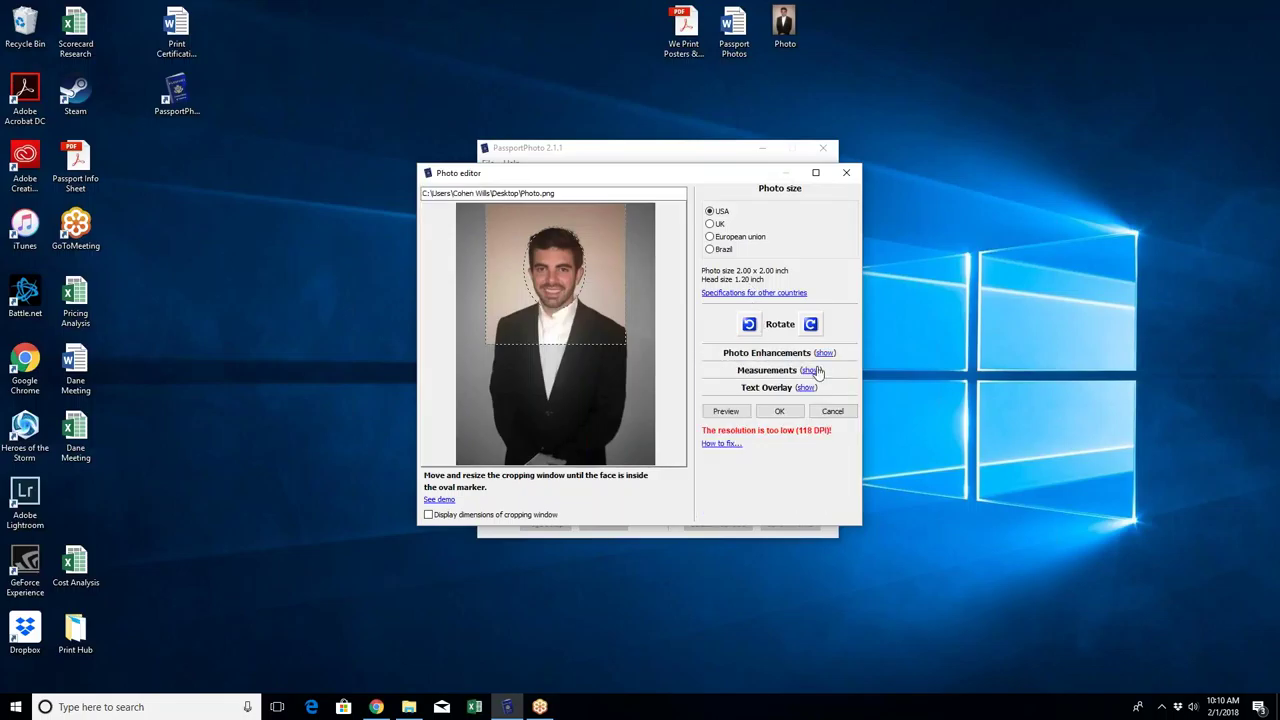
click(812, 371)
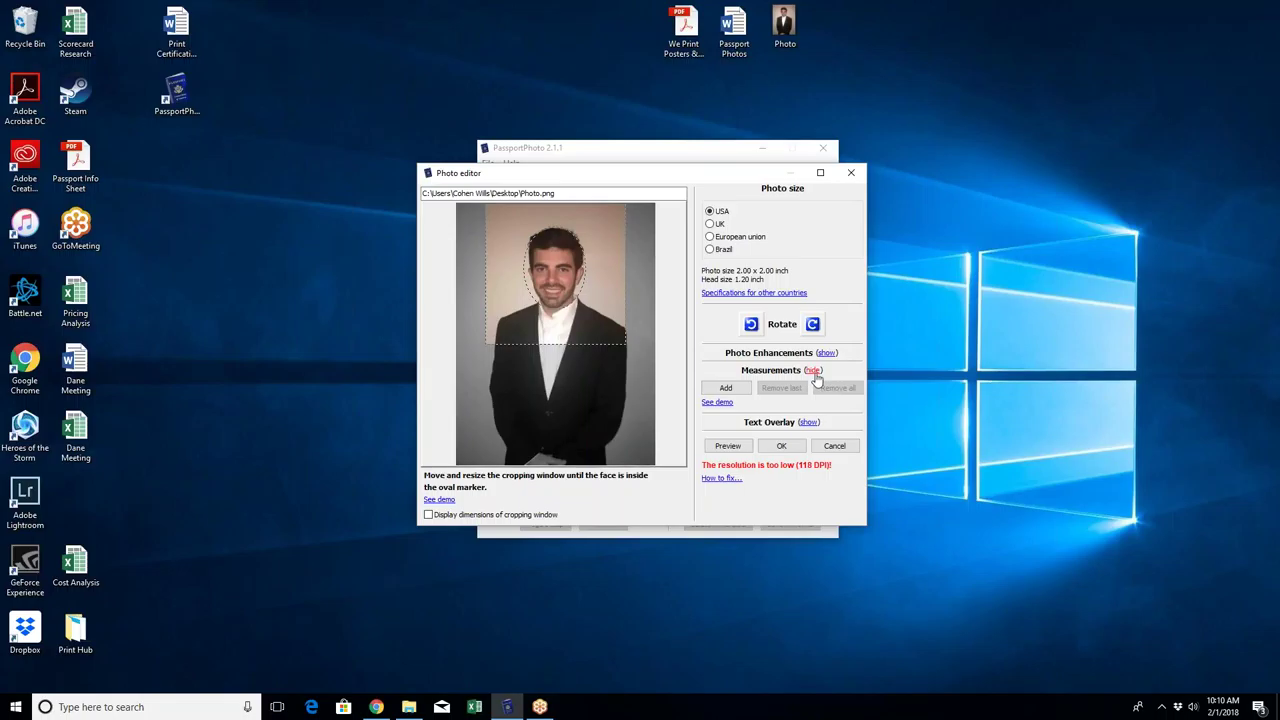
click(813, 371)
click(810, 388)
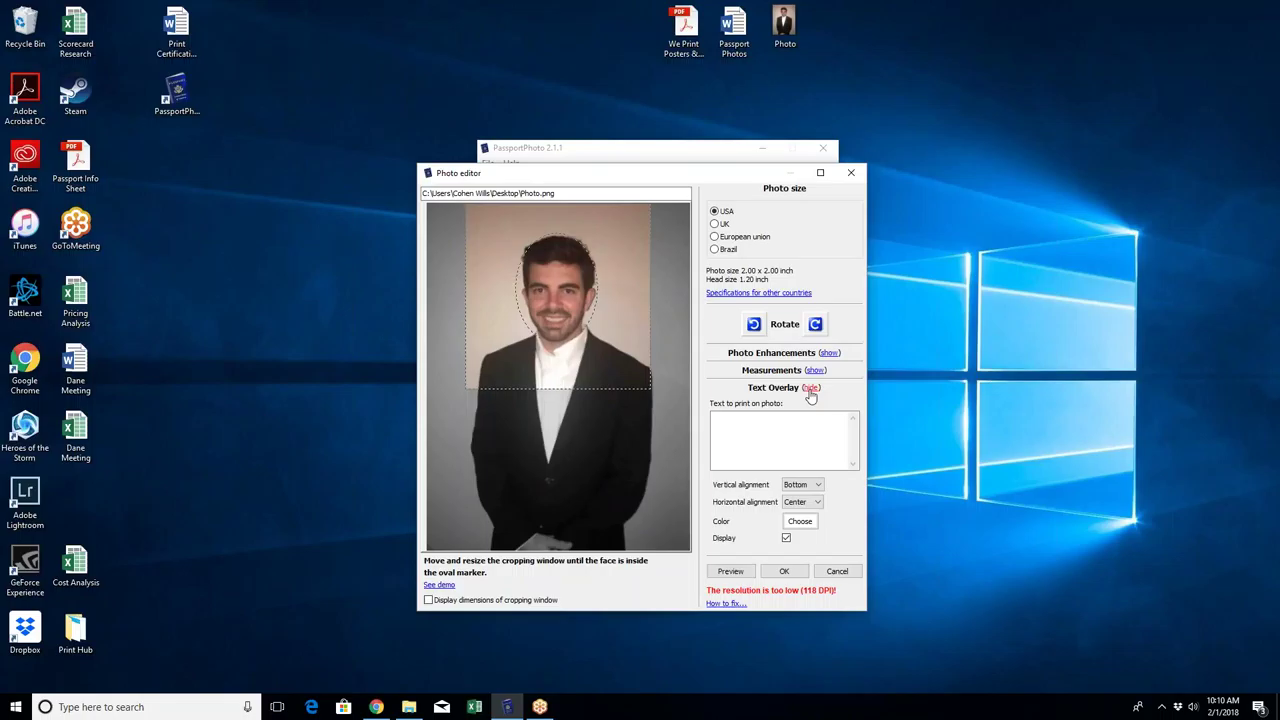
click(811, 389)
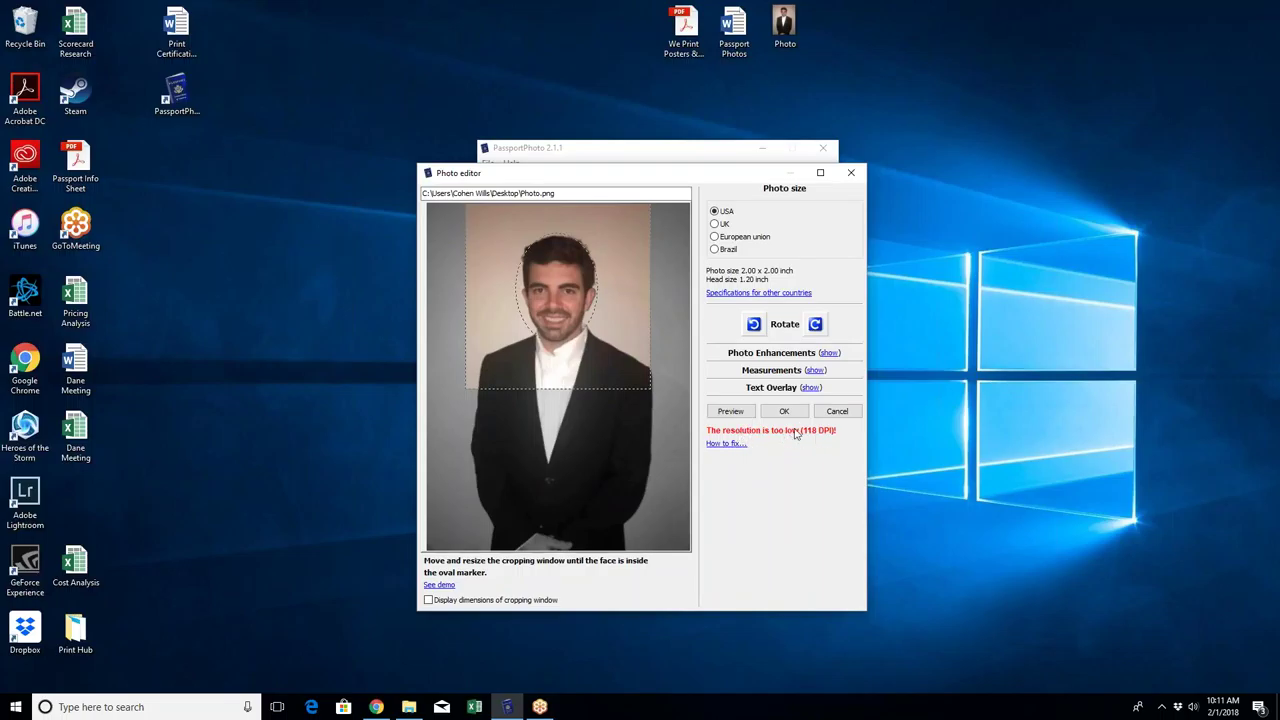
click(785, 412)
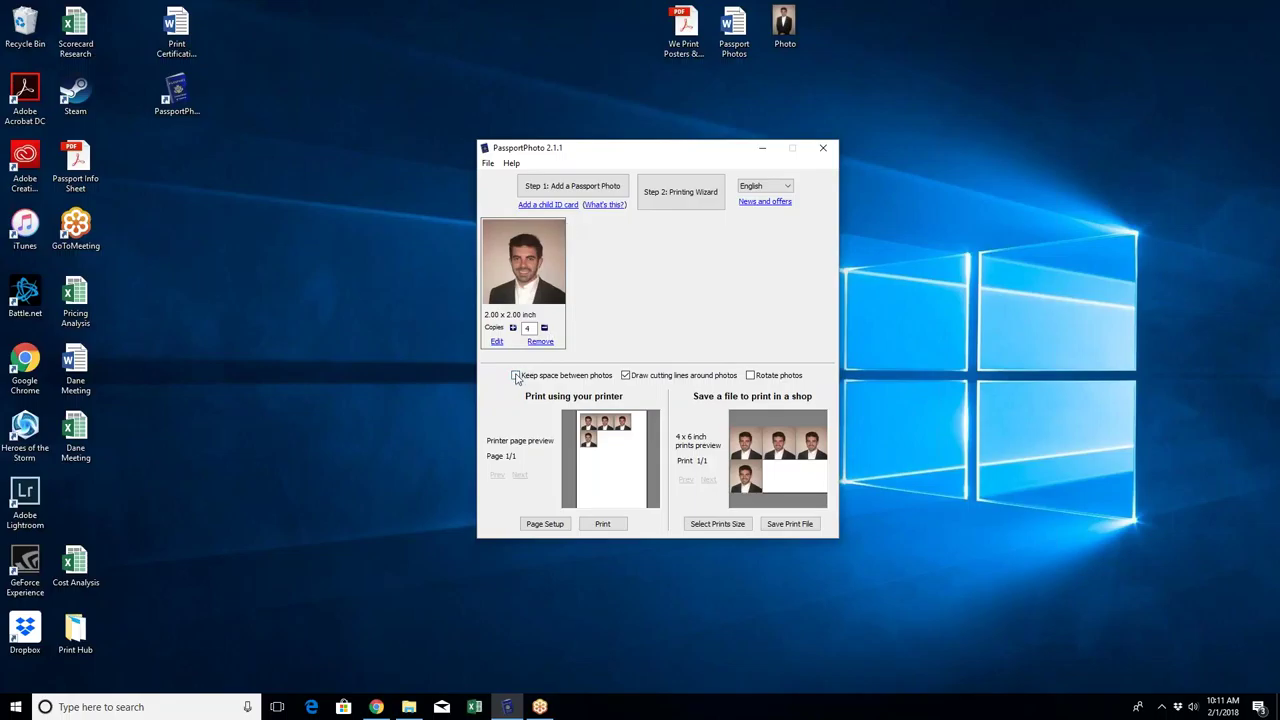
Step: Turn on 'Keep space between photos' and turn off 'Draw cutting lines around photos'
click(516, 376)
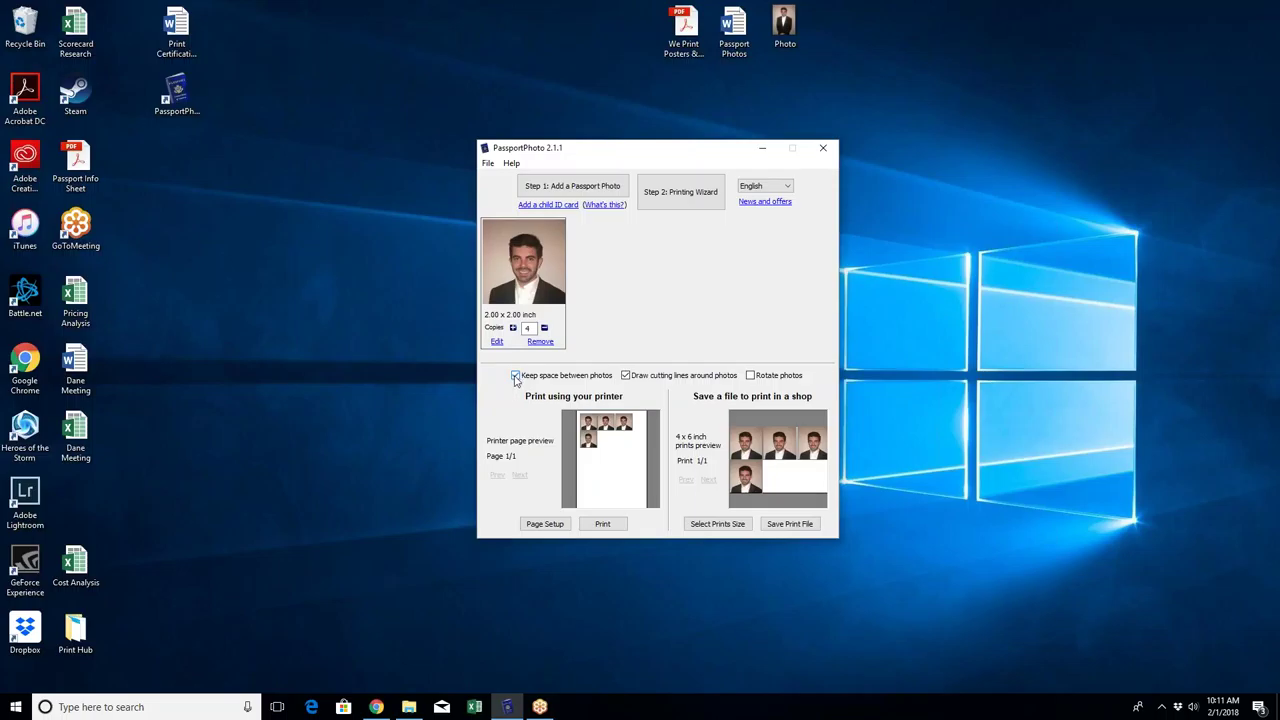
click(625, 376)
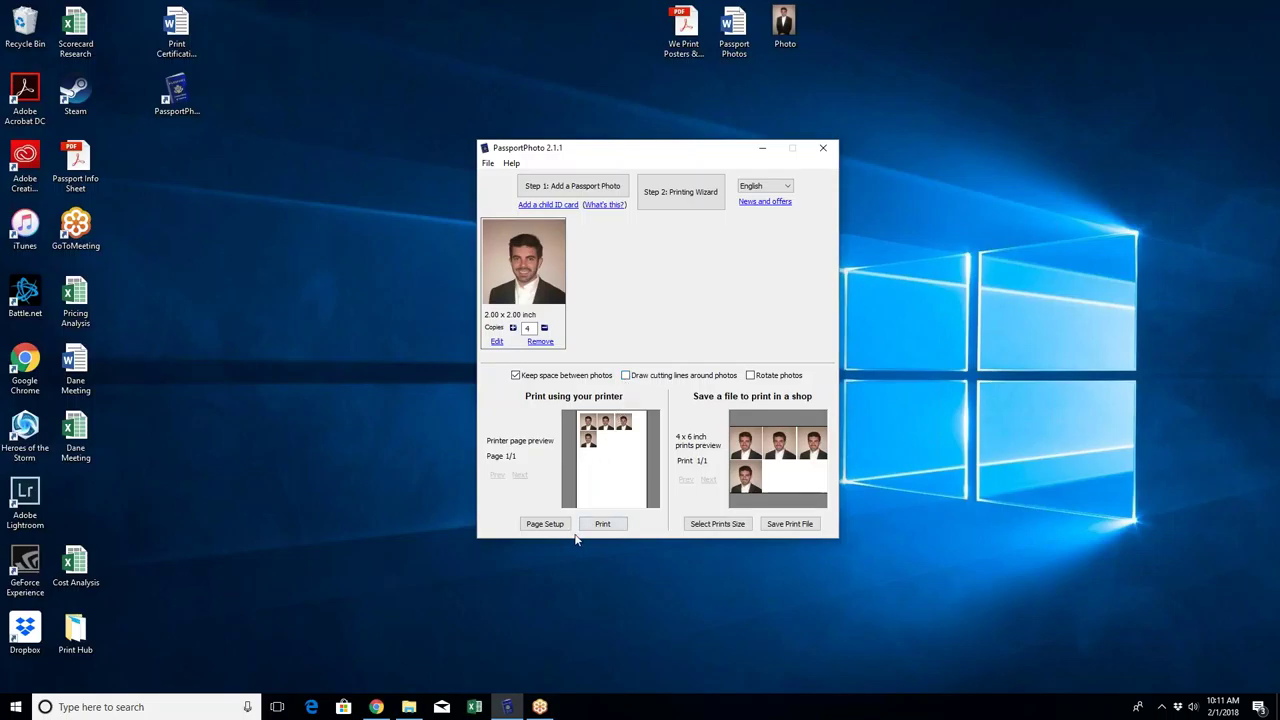
click(1093, 276)
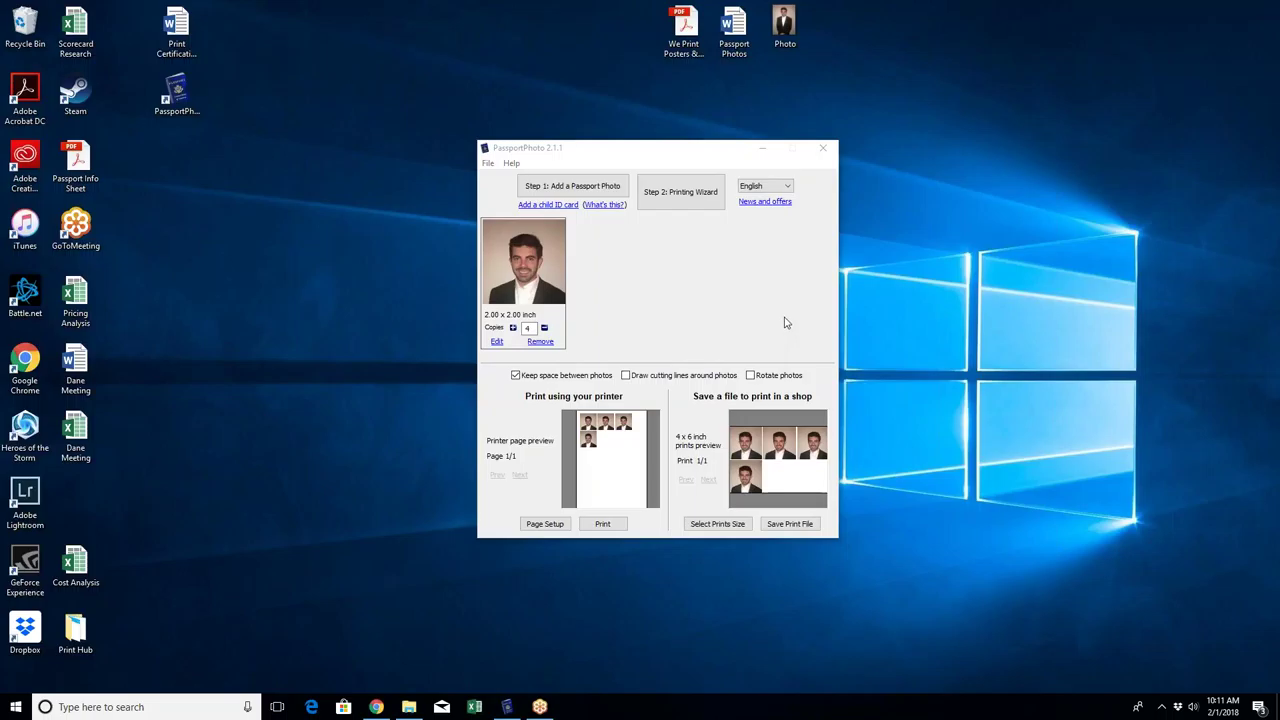
click(640, 360)
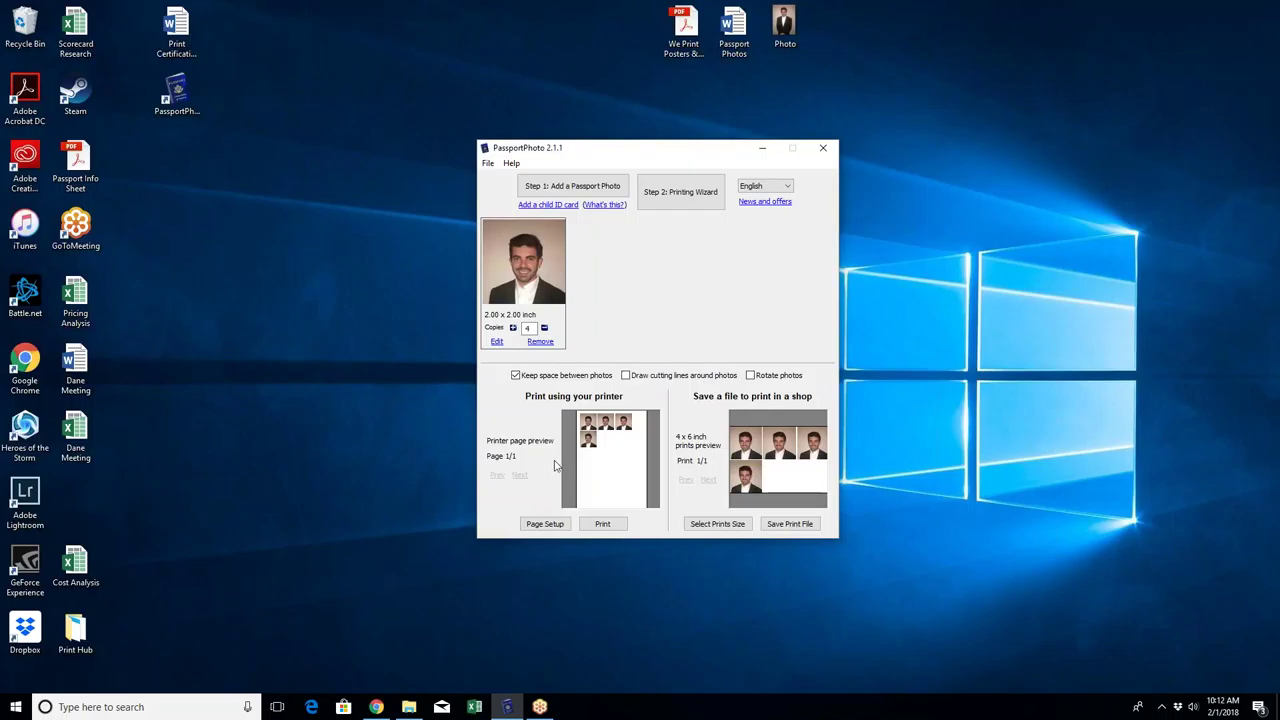
Step: Review the printer page settings, keeping Letter paper, then cancel the Print dialog without printing
click(545, 523)
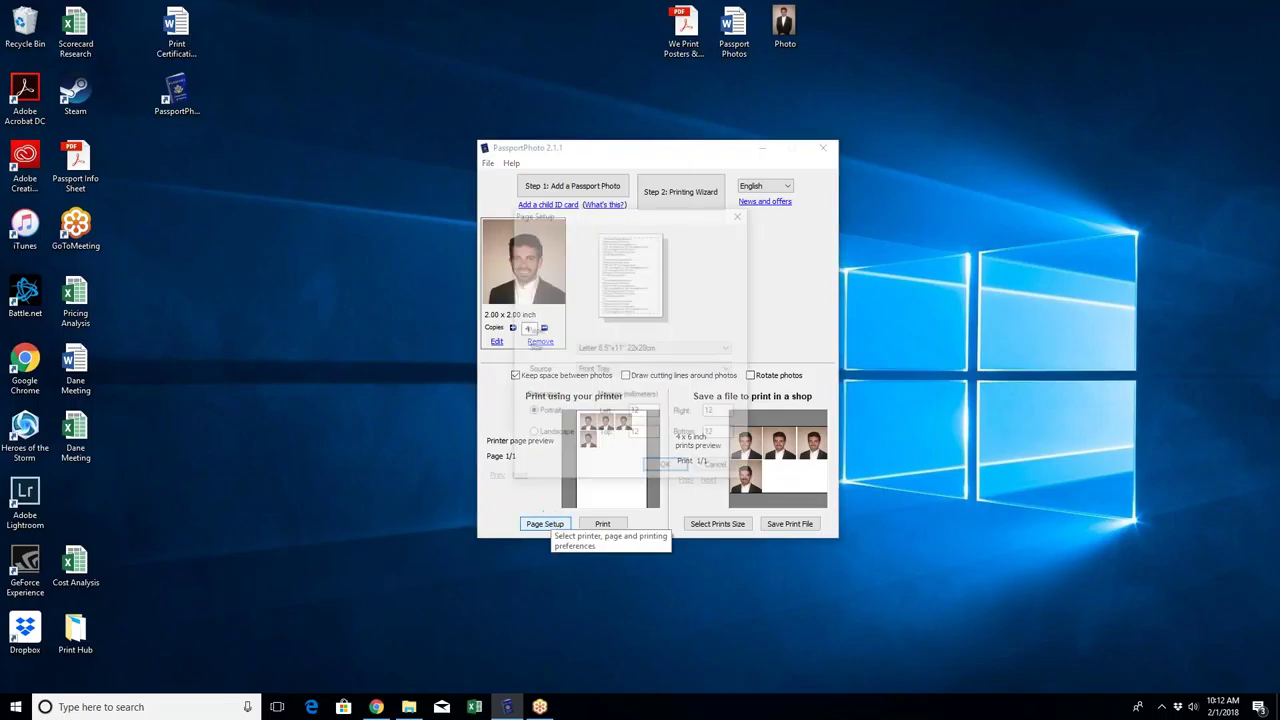
click(609, 358)
click(614, 355)
click(642, 412)
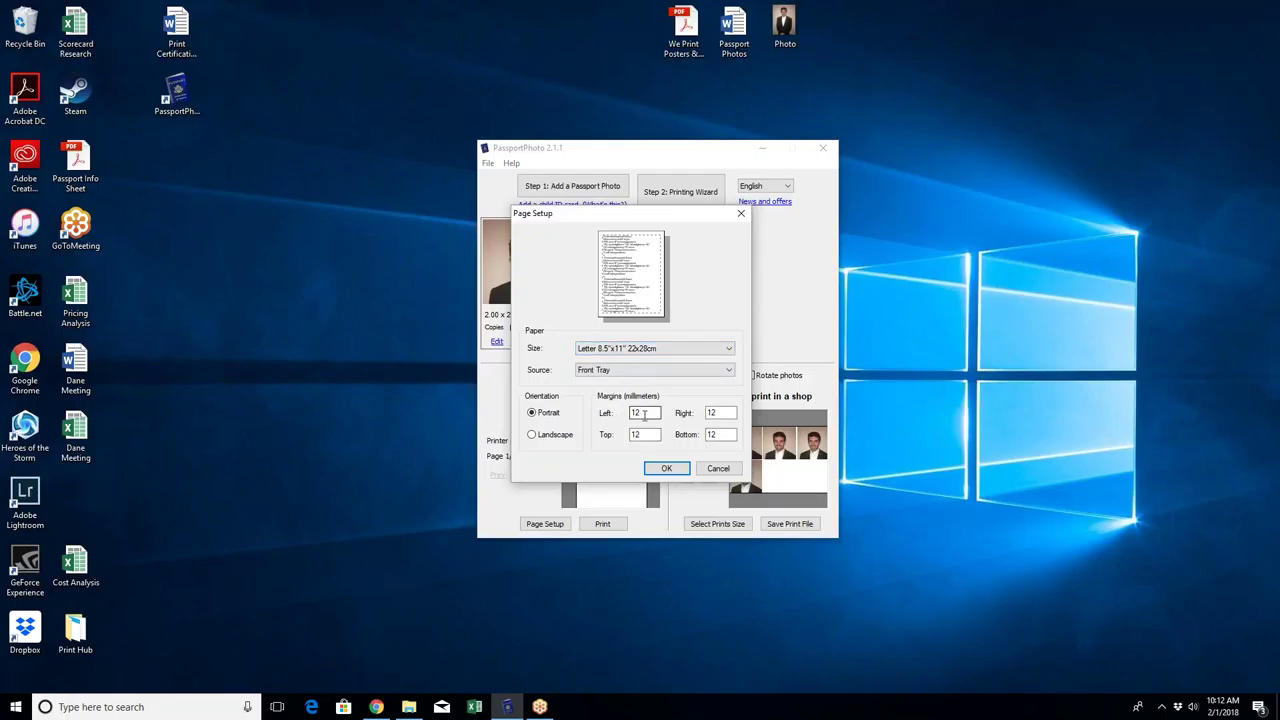
click(717, 469)
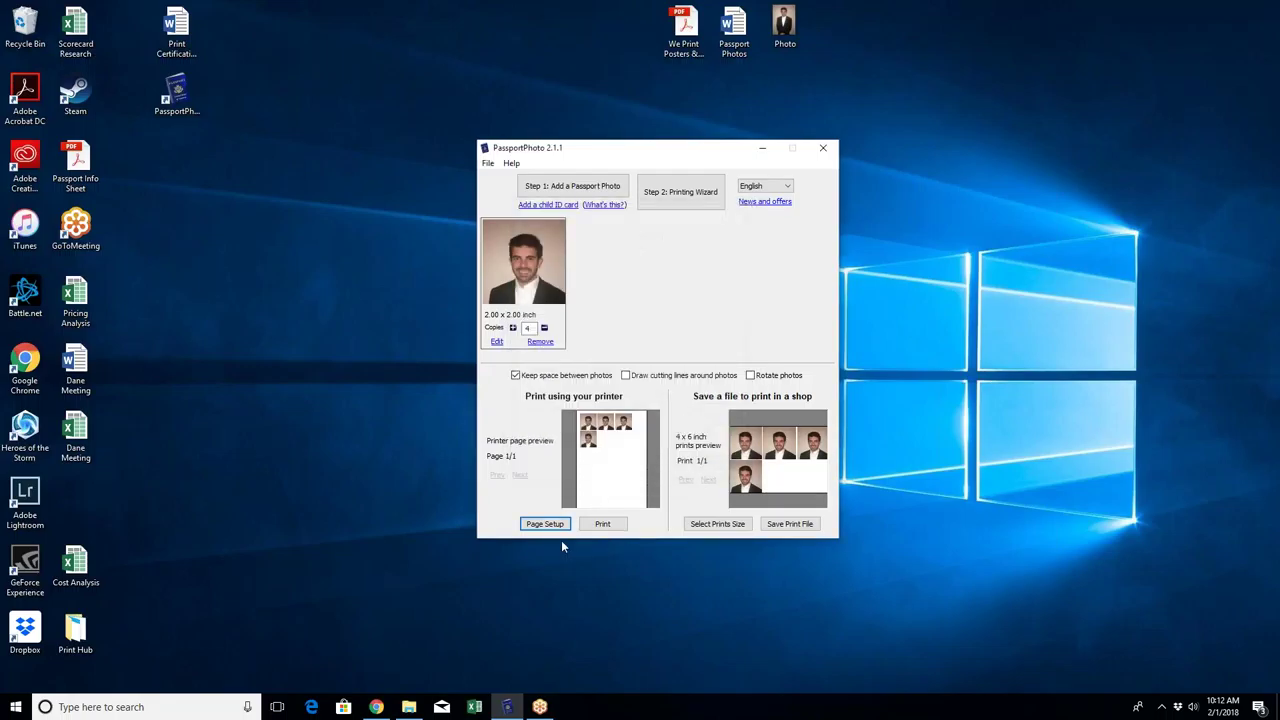
click(603, 524)
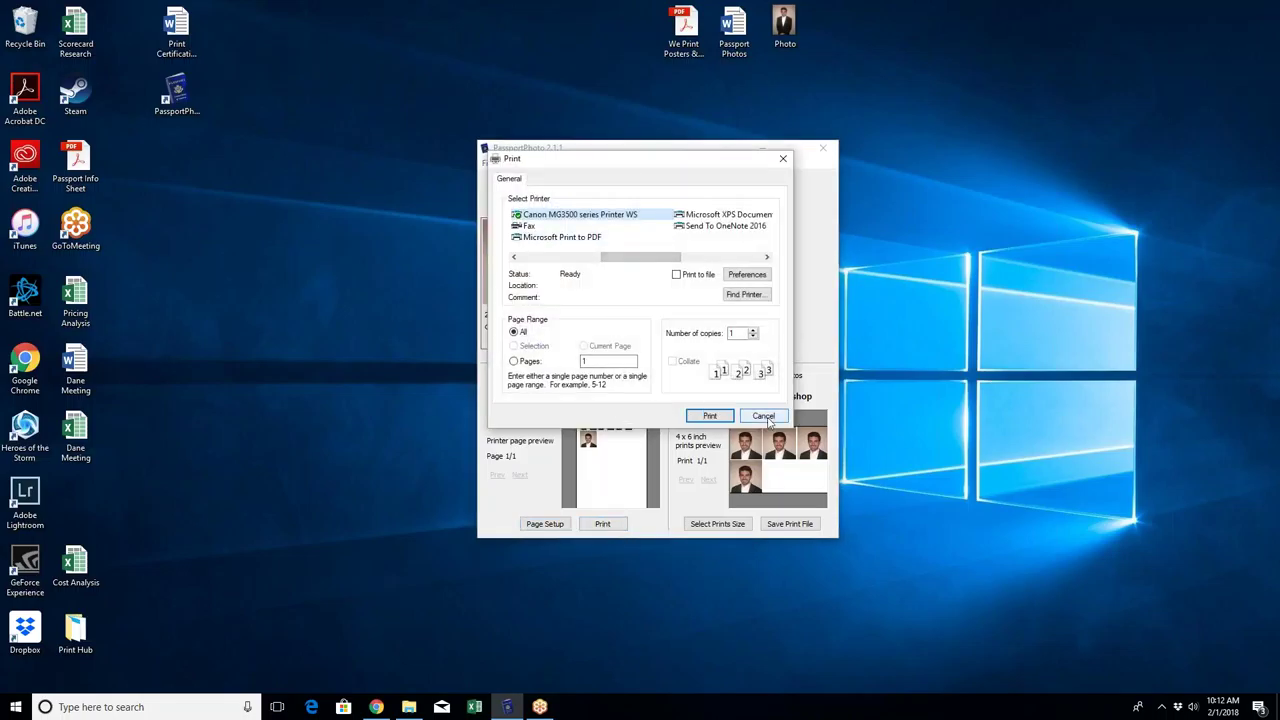
click(765, 418)
Step: Open the Passport Photos Word handout and move its window to the upper left
double_click(735, 32)
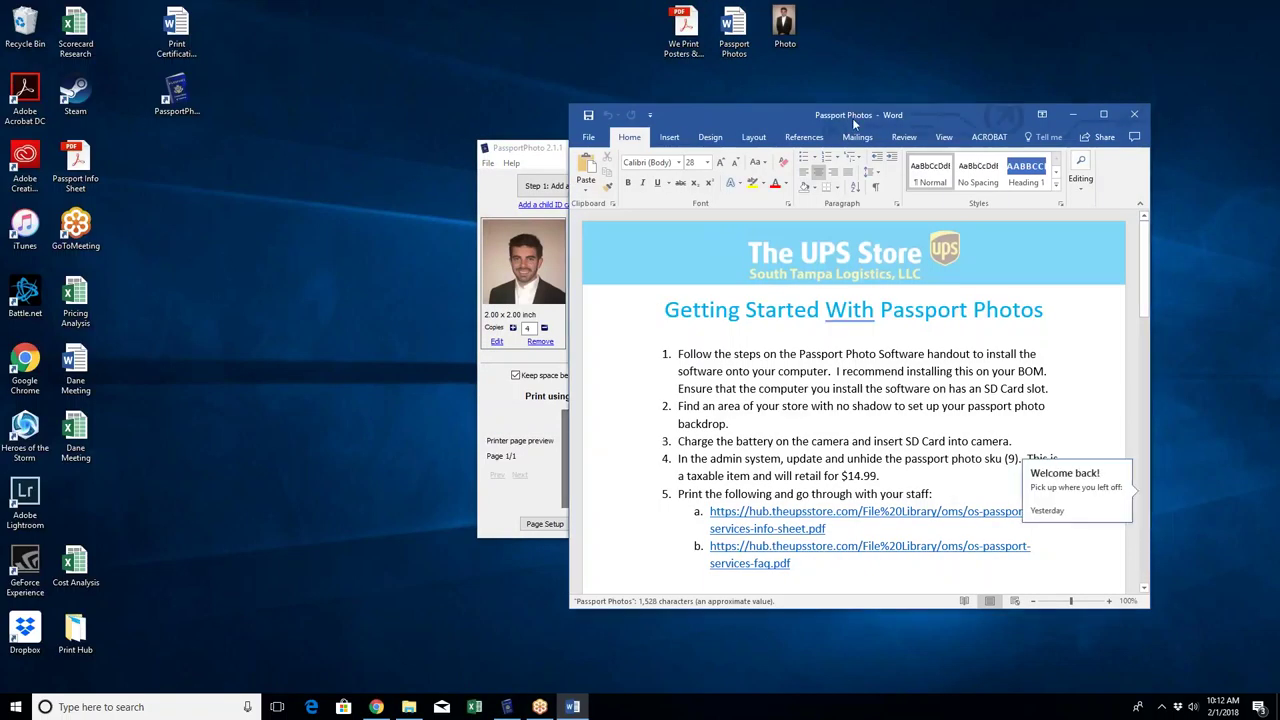
drag(852, 118, 408, 30)
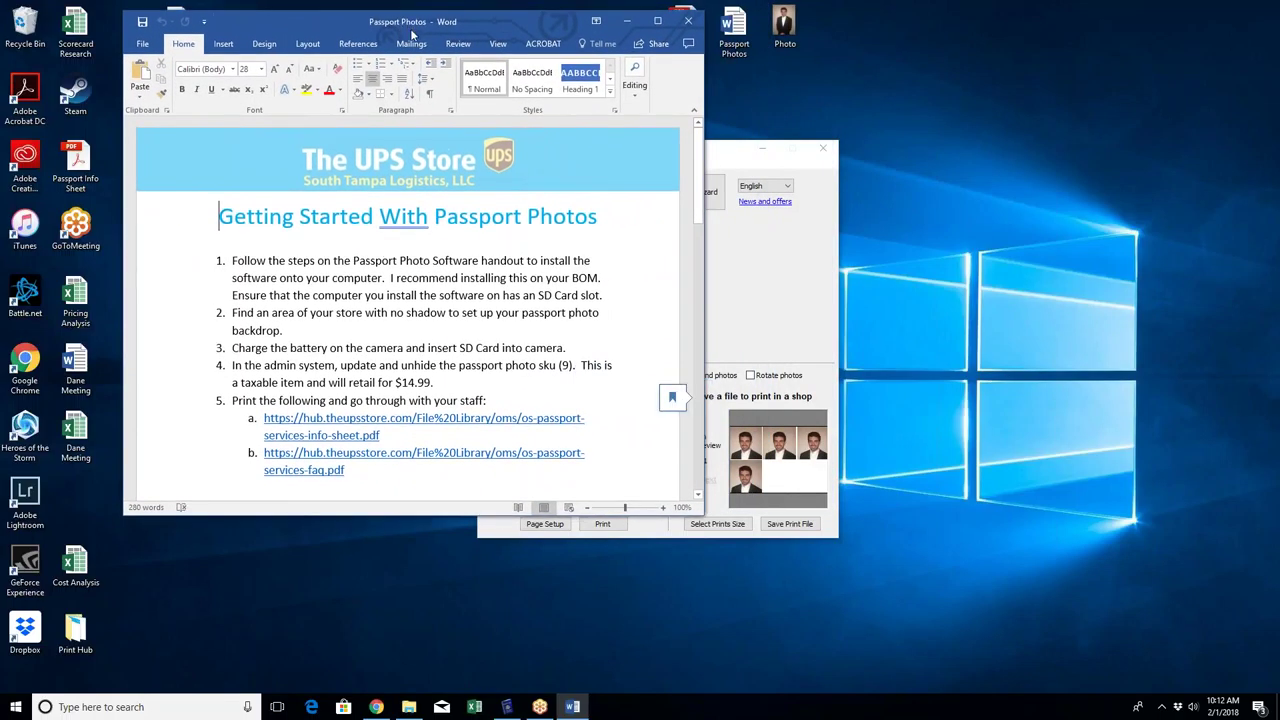
scroll(539, 204, down, 1)
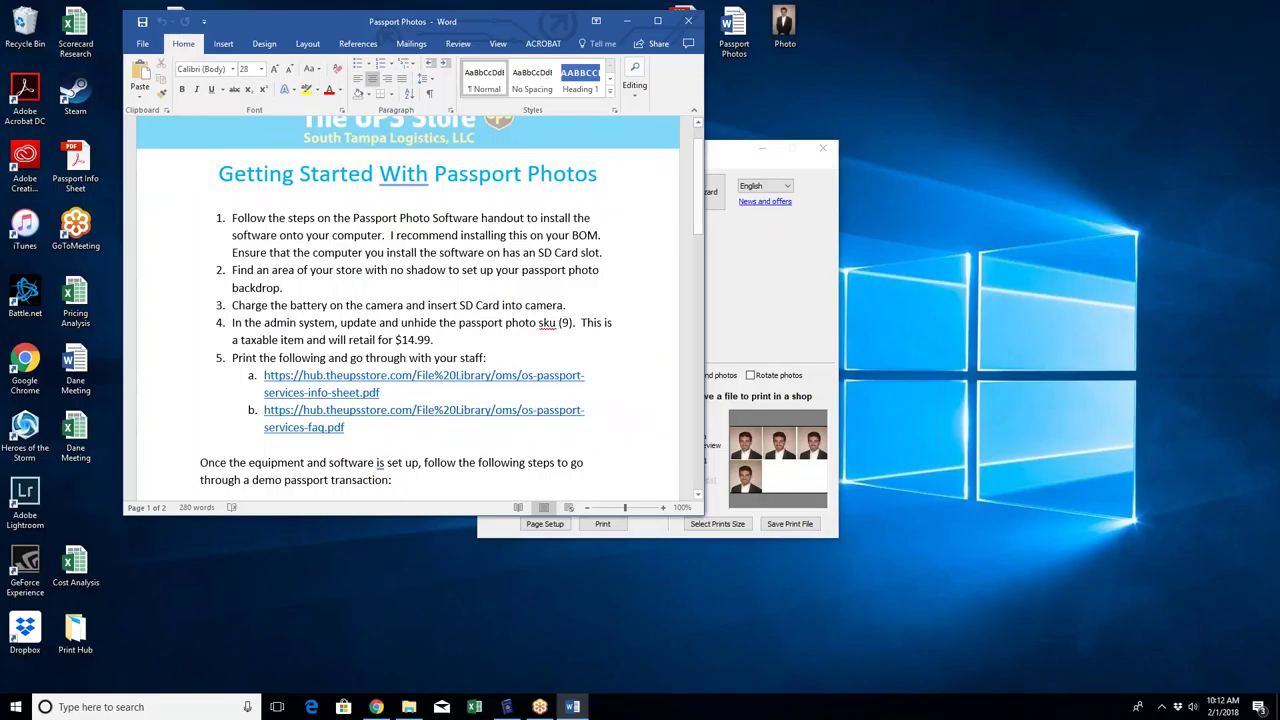
click(1265, 341)
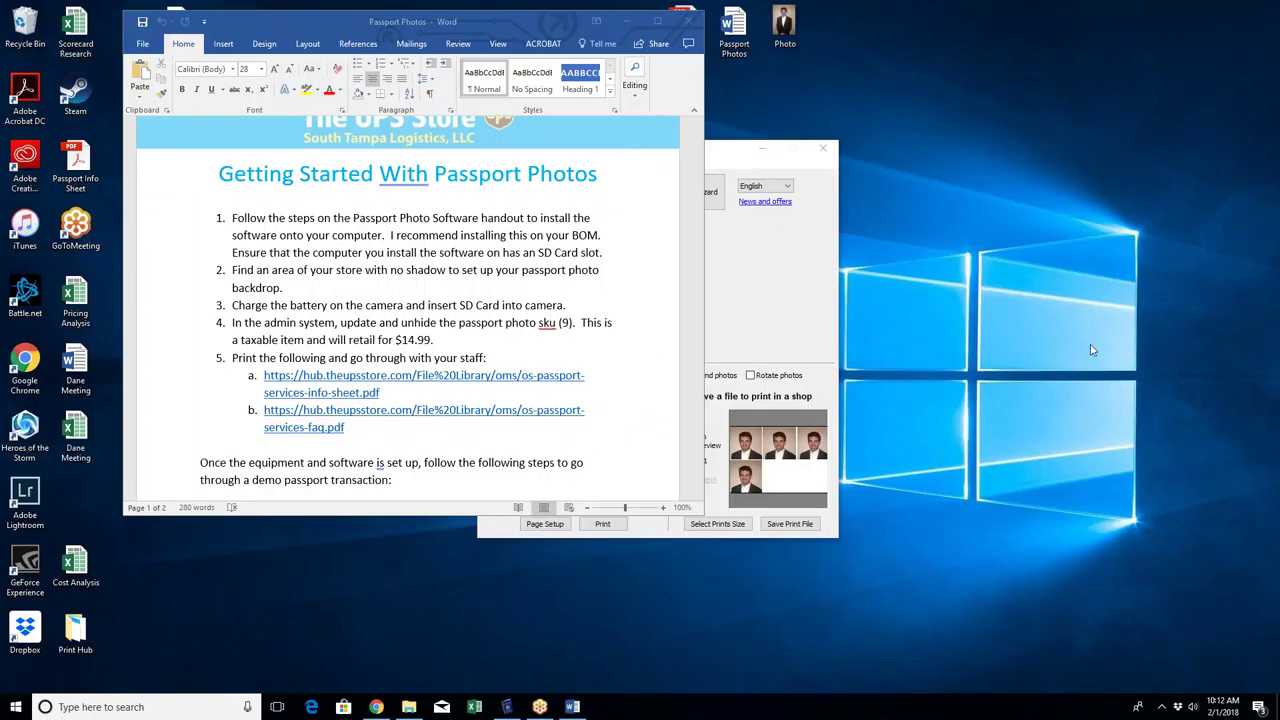
Step: Read the handout down to its page 2 printing steps, then switch back to PassportPhoto
click(487, 268)
scroll(488, 267, down, 10)
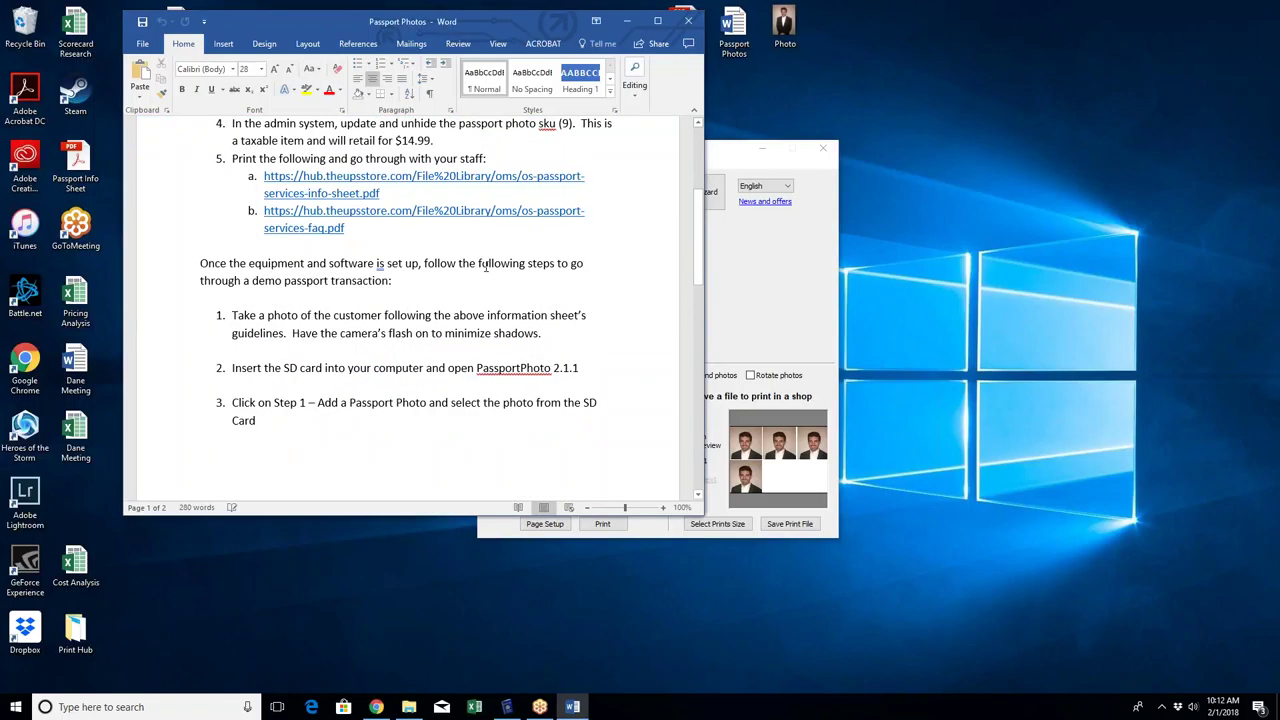
scroll(488, 267, down, 5)
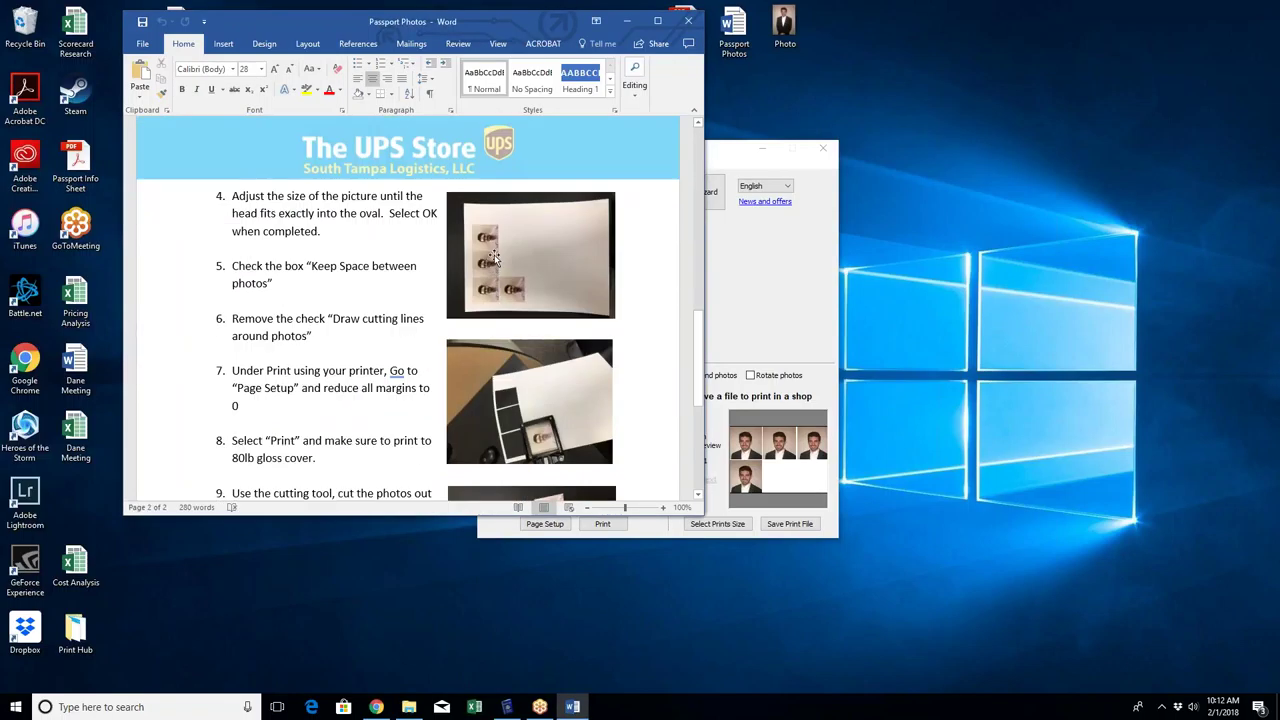
scroll(493, 258, up, 9)
scroll(494, 254, down, 7)
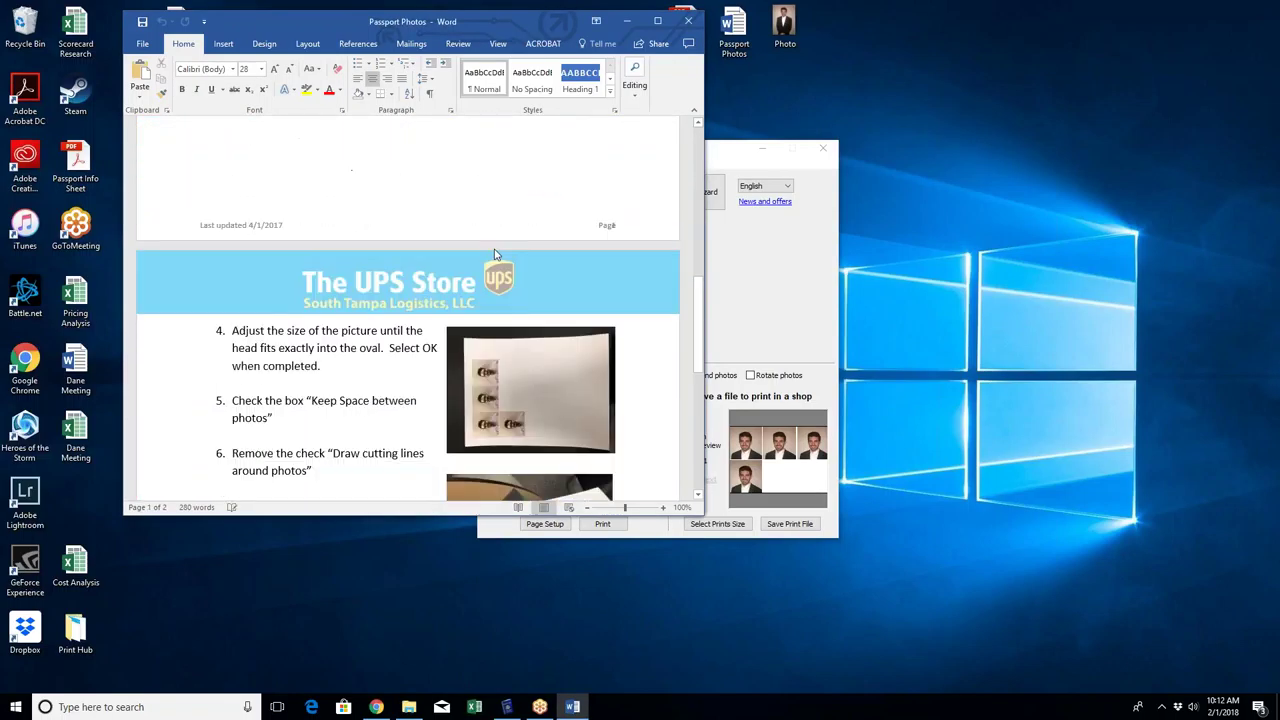
scroll(494, 254, down, 2)
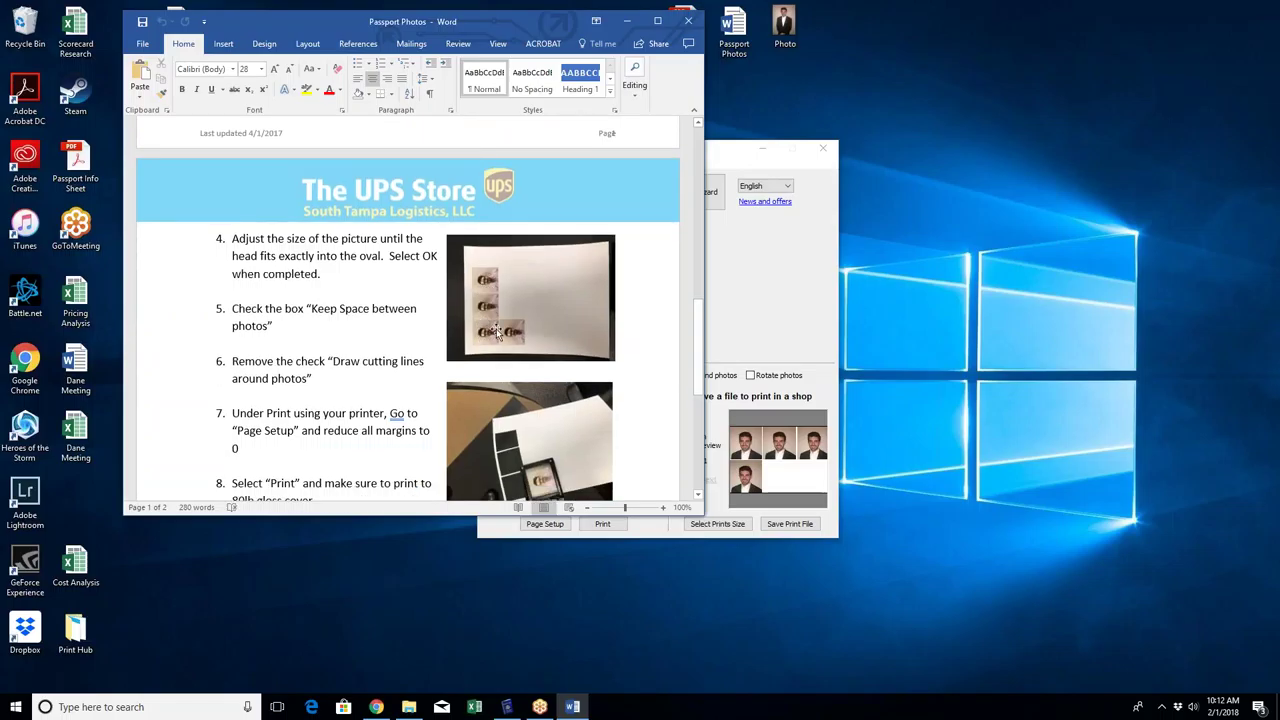
key(alt+Tab)
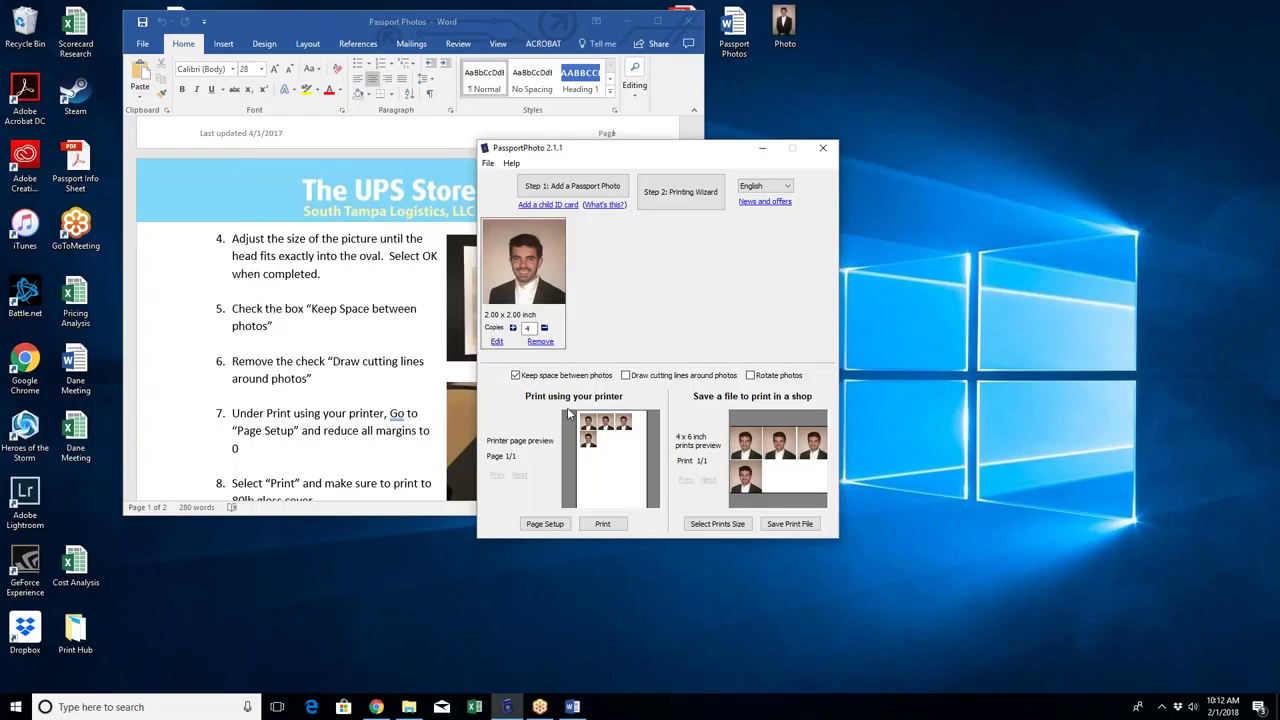
Step: Try 5 copies of the 2.00 x 2.00 inch portrait, then set it back to 4
click(513, 328)
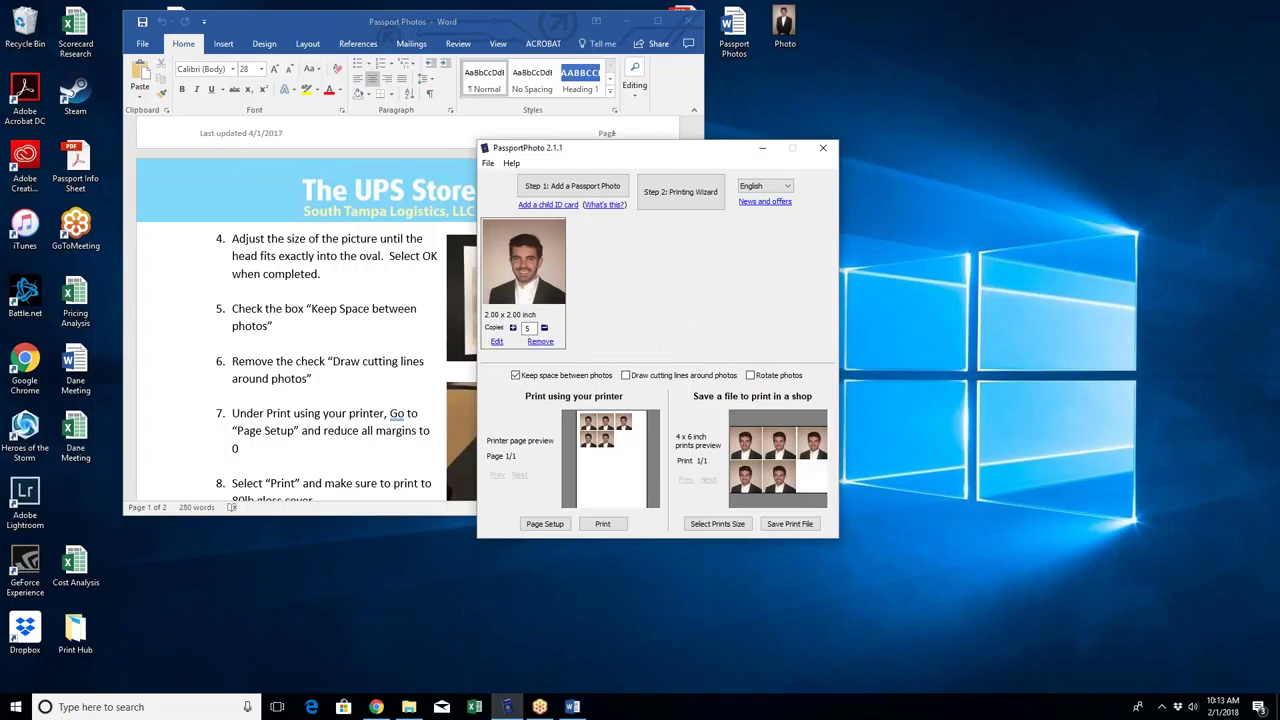
click(1261, 342)
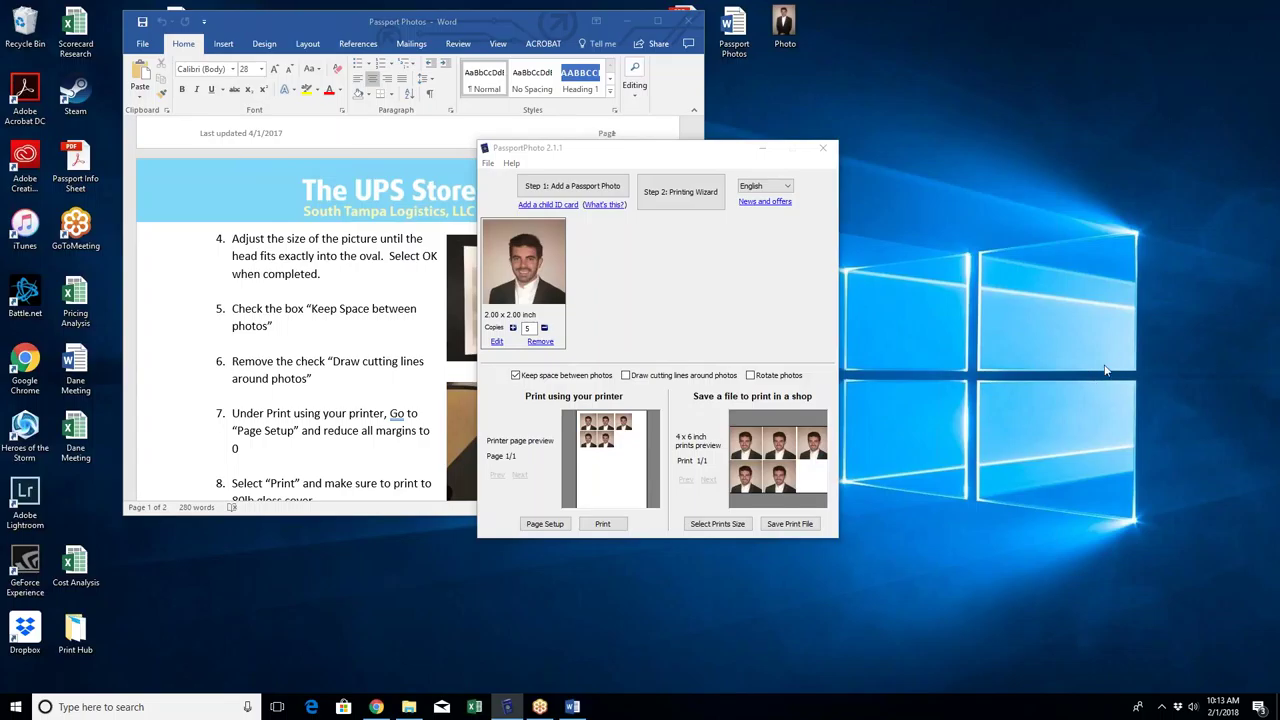
click(691, 259)
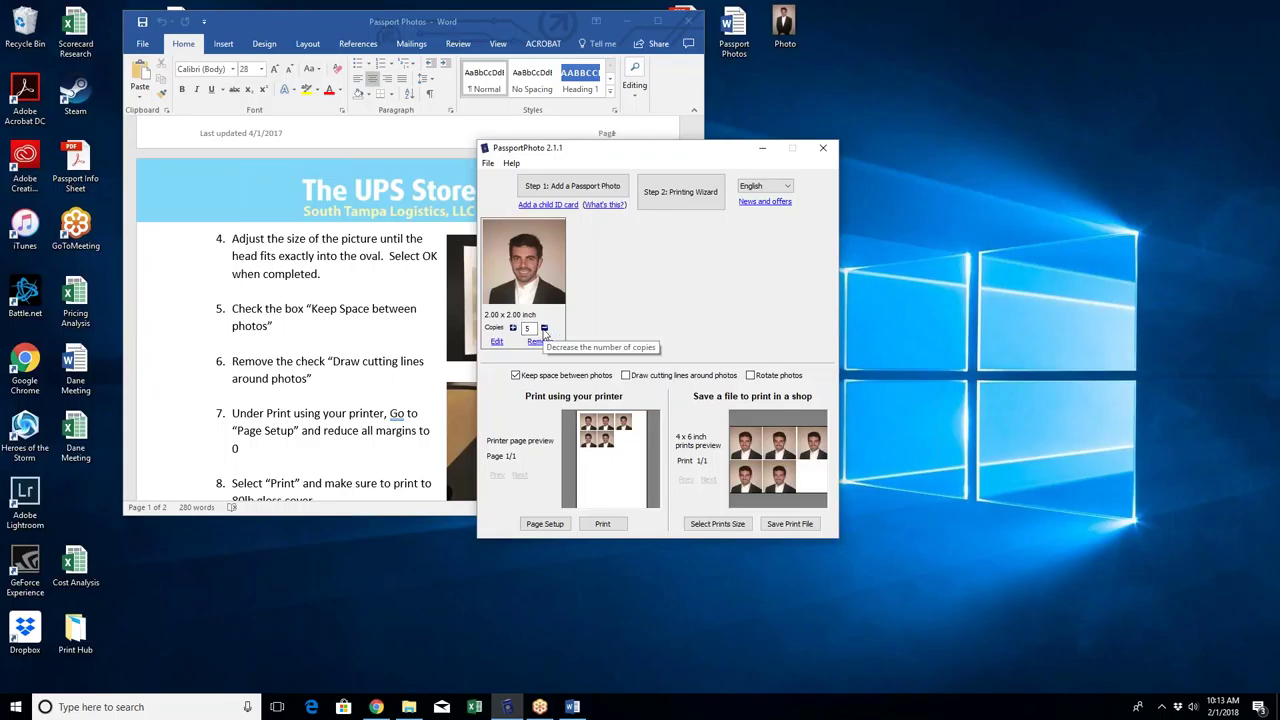
click(545, 329)
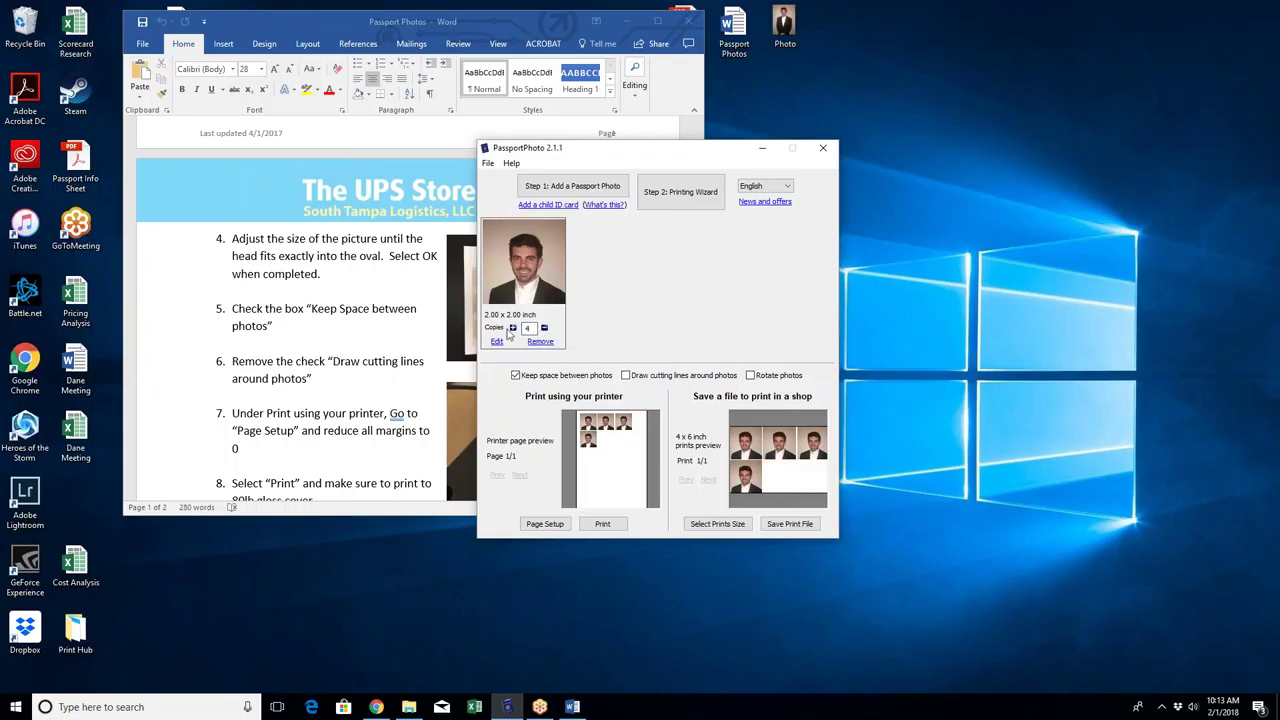
Step: Enlarge the Word handout window, read down to step 10, and return to the title
click(416, 296)
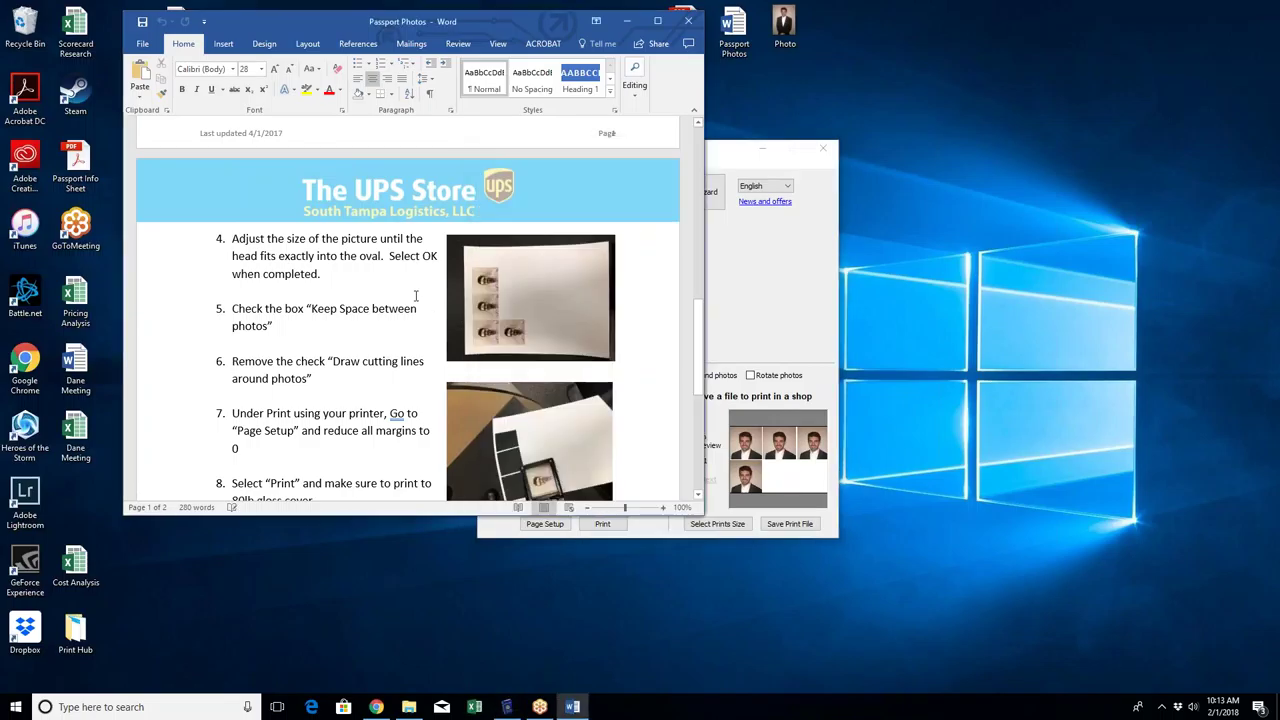
drag(703, 514, 848, 590)
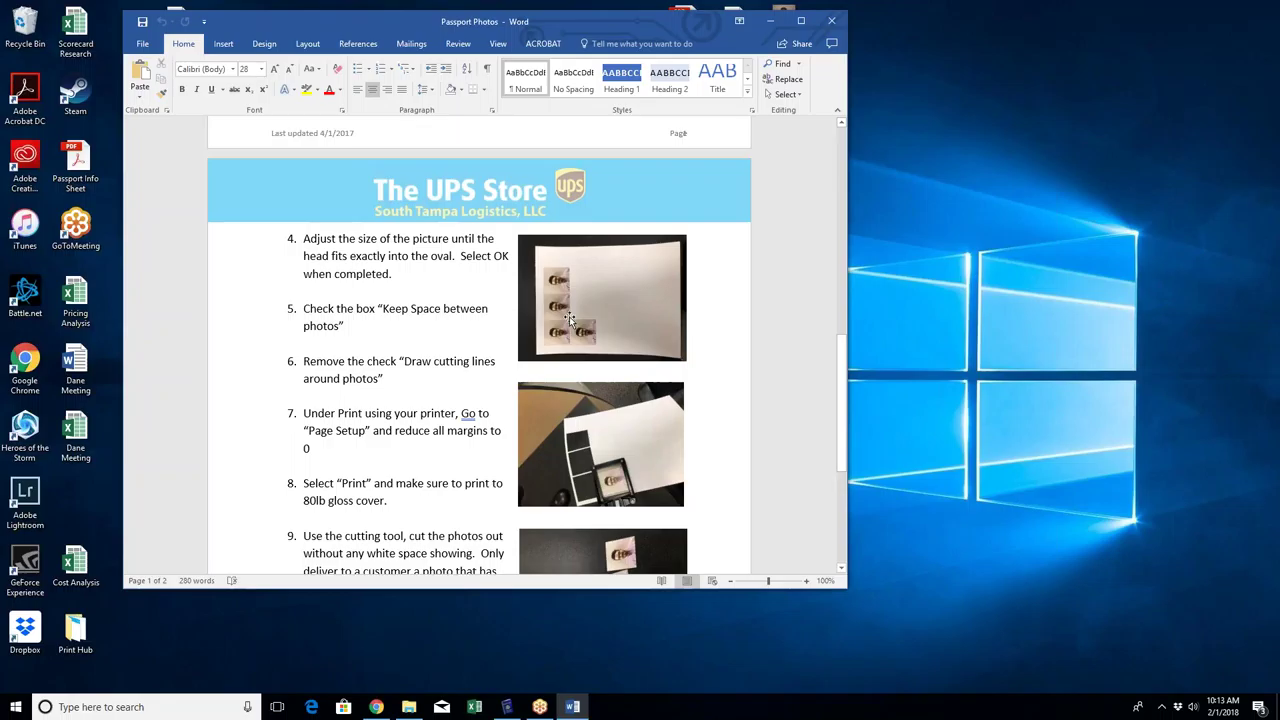
scroll(563, 312, down, 3)
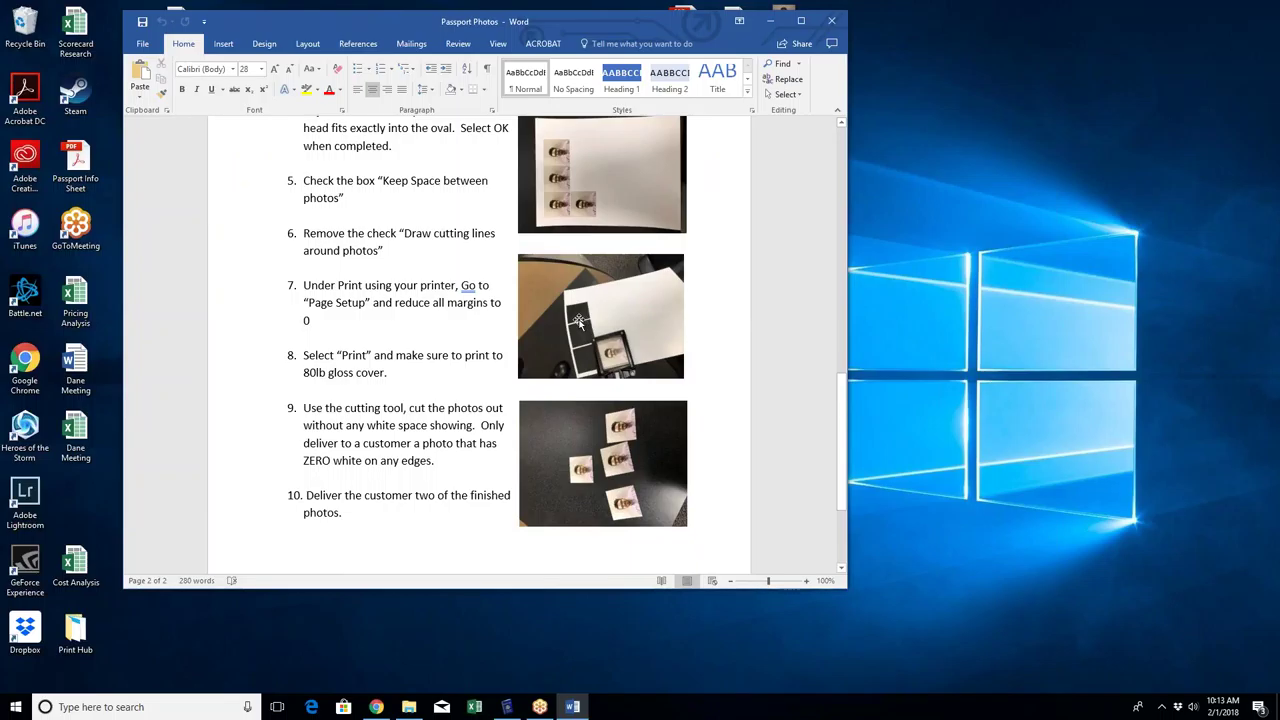
scroll(571, 318, down, 2)
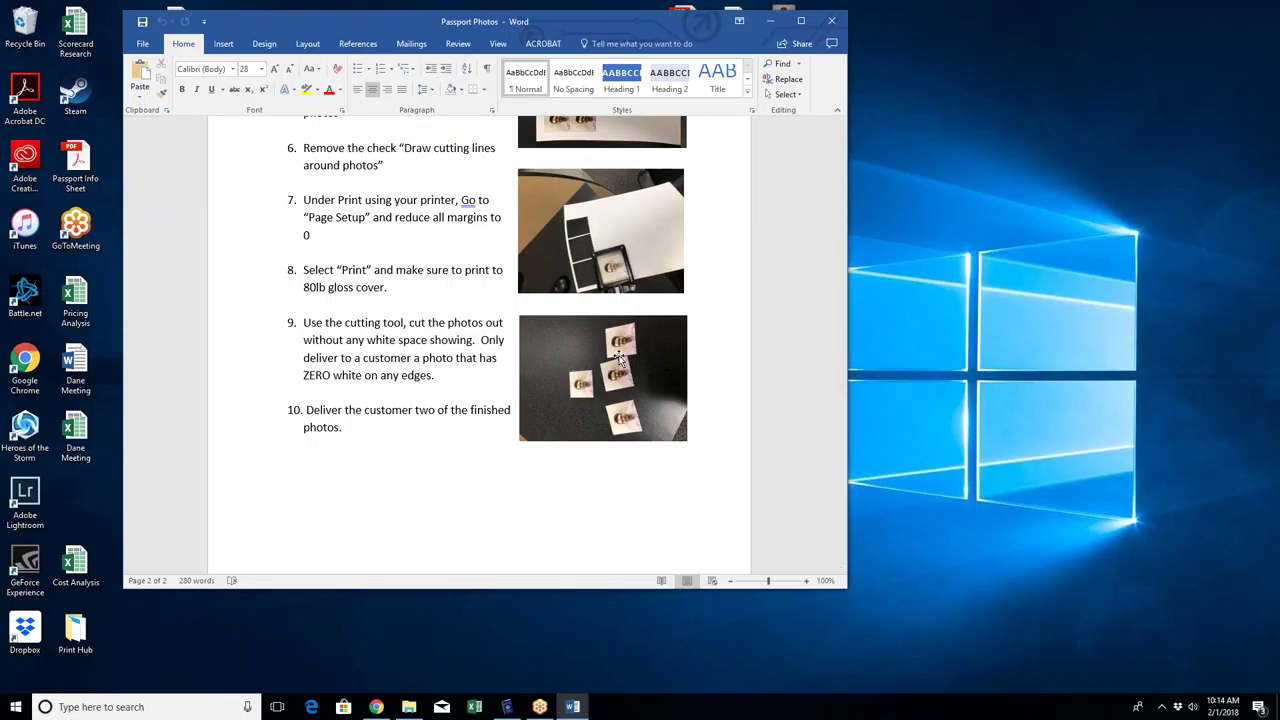
scroll(455, 405, down, 2)
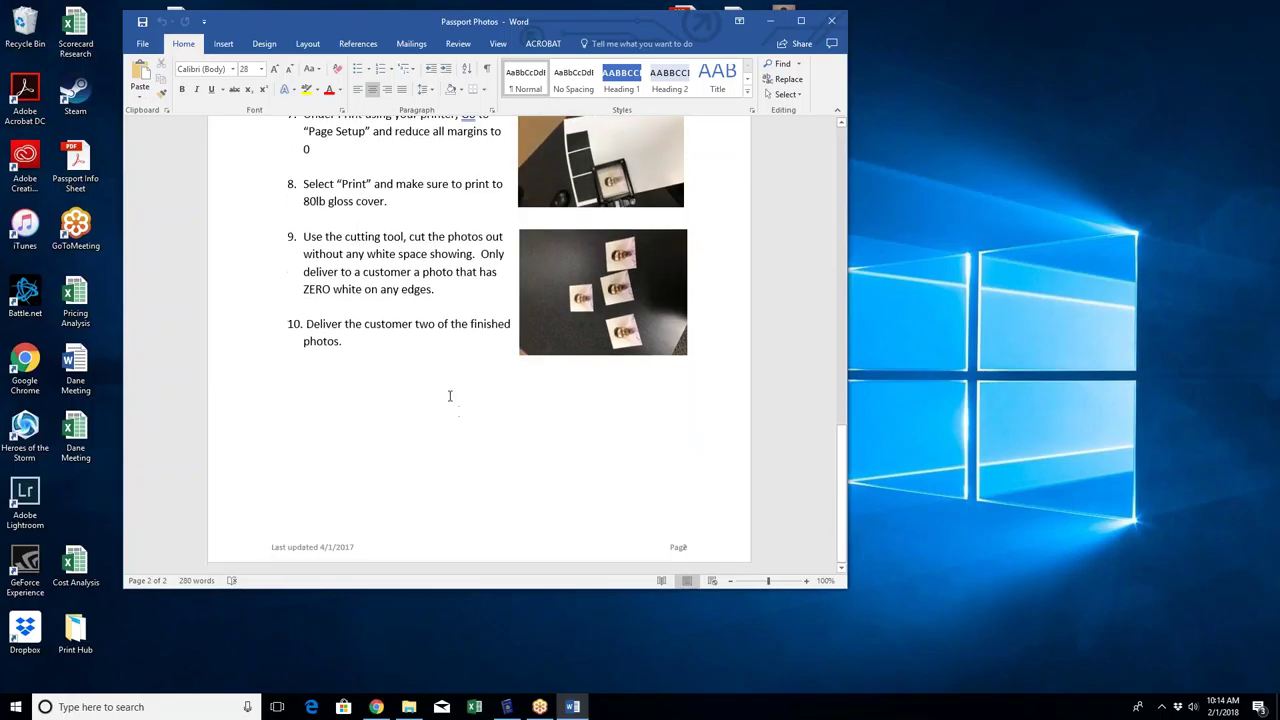
scroll(445, 394, up, 5)
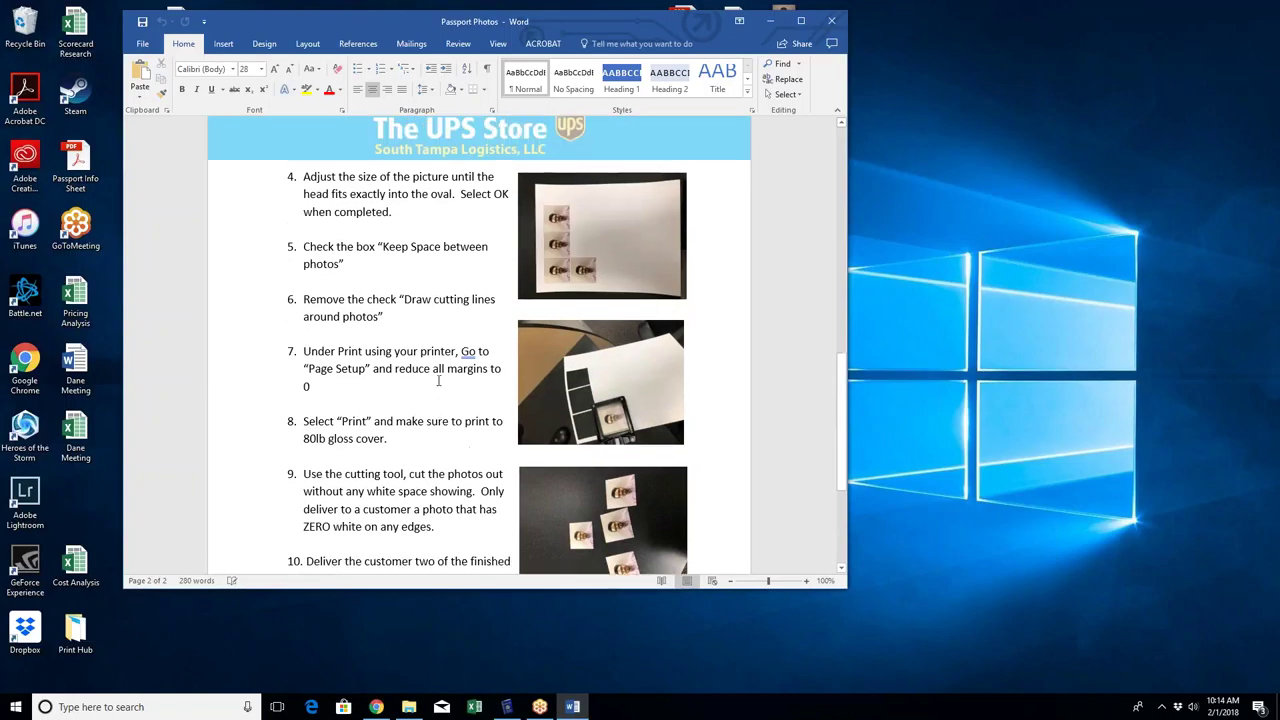
scroll(438, 381, up, 15)
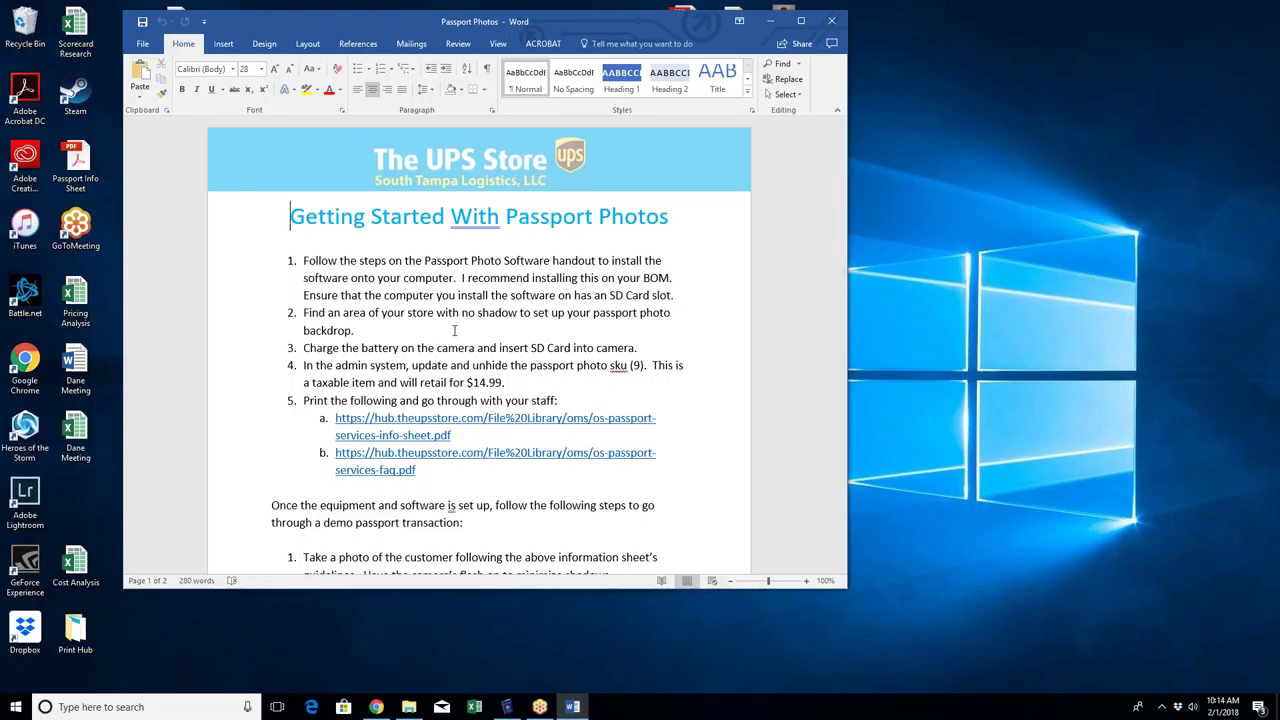
drag(528, 383, 315, 368)
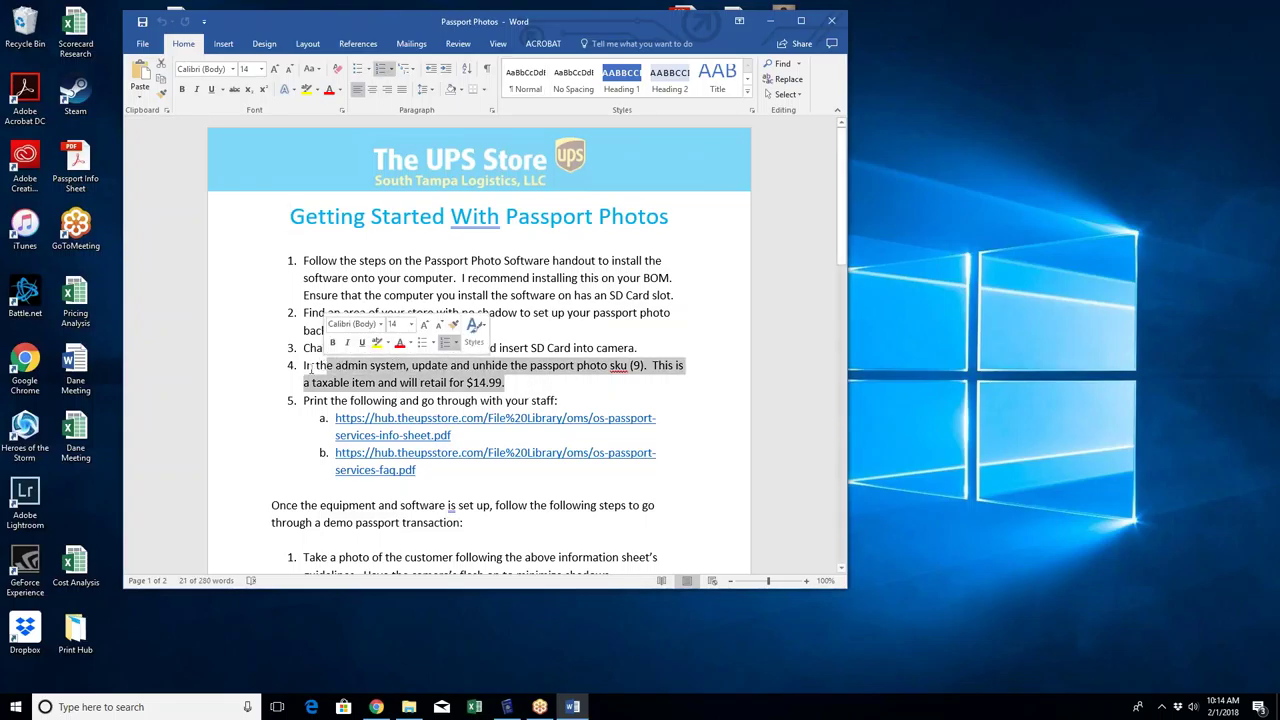
click(315, 366)
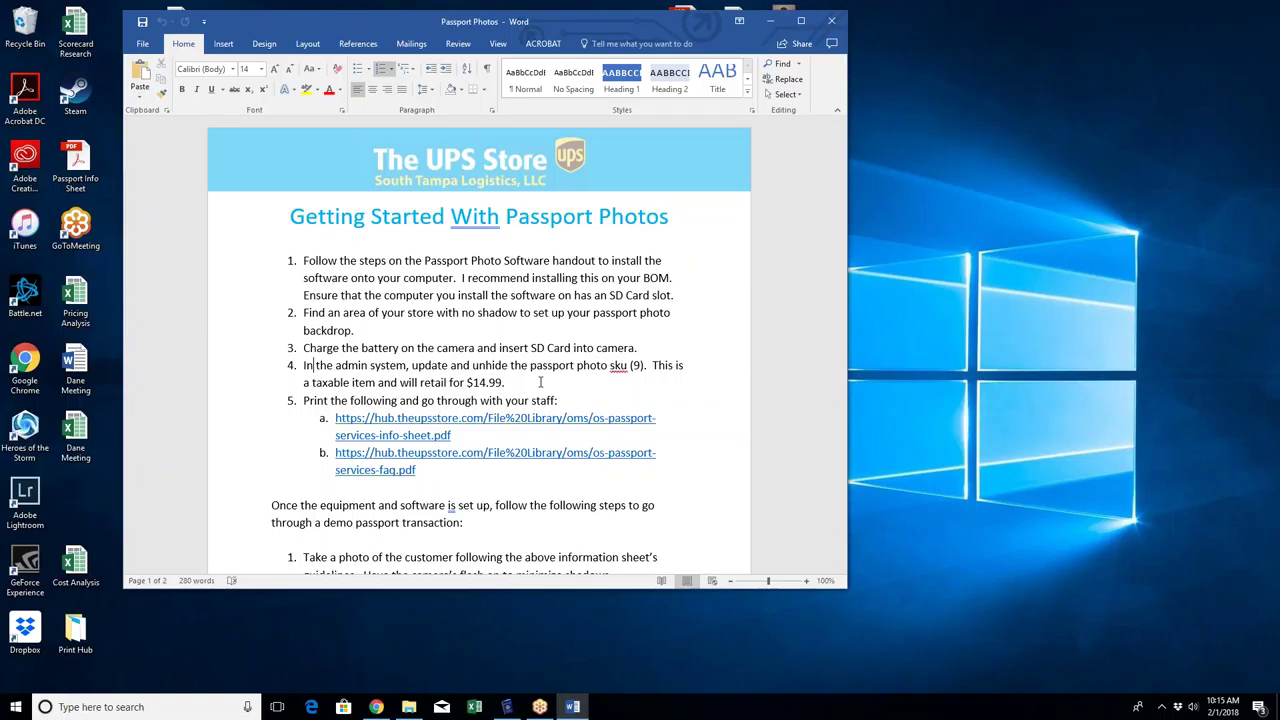
Step: Review the handout's closing steps: print on 80lb gloss cover, trim with zero white edges, deliver two
scroll(548, 340, down, 3)
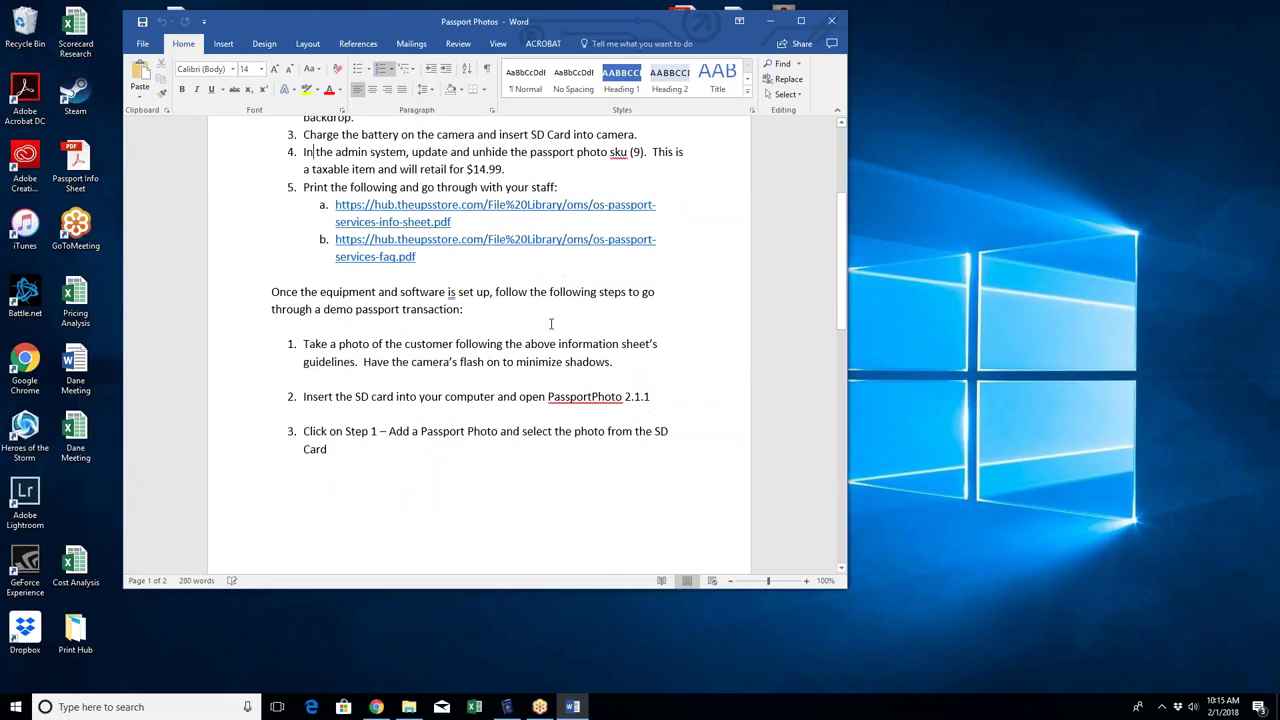
scroll(550, 323, down, 9)
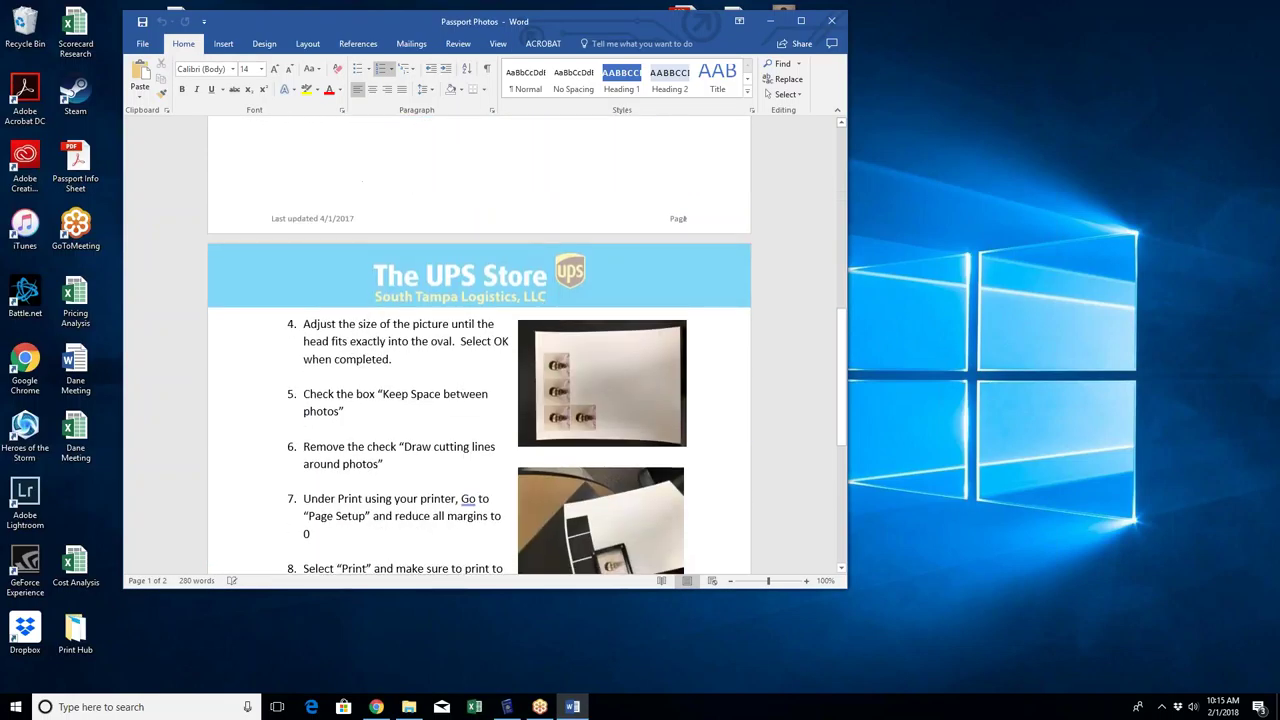
scroll(538, 300, down, 2)
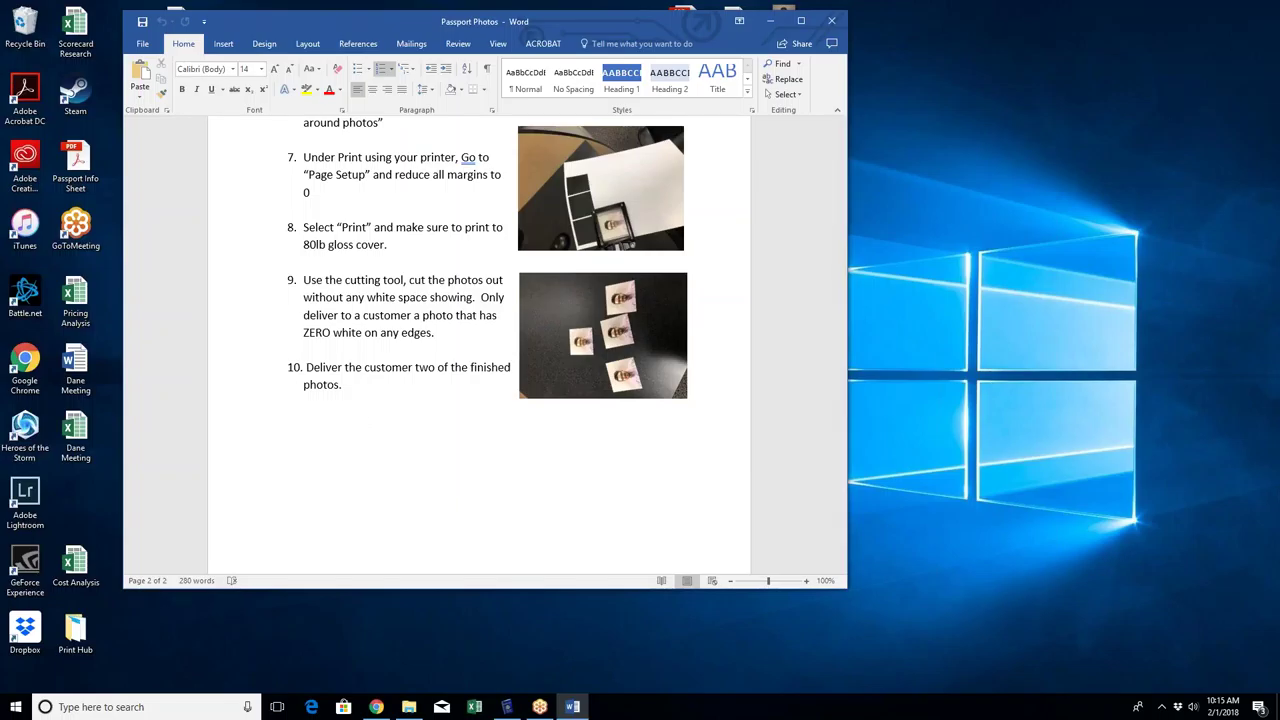
click(1262, 482)
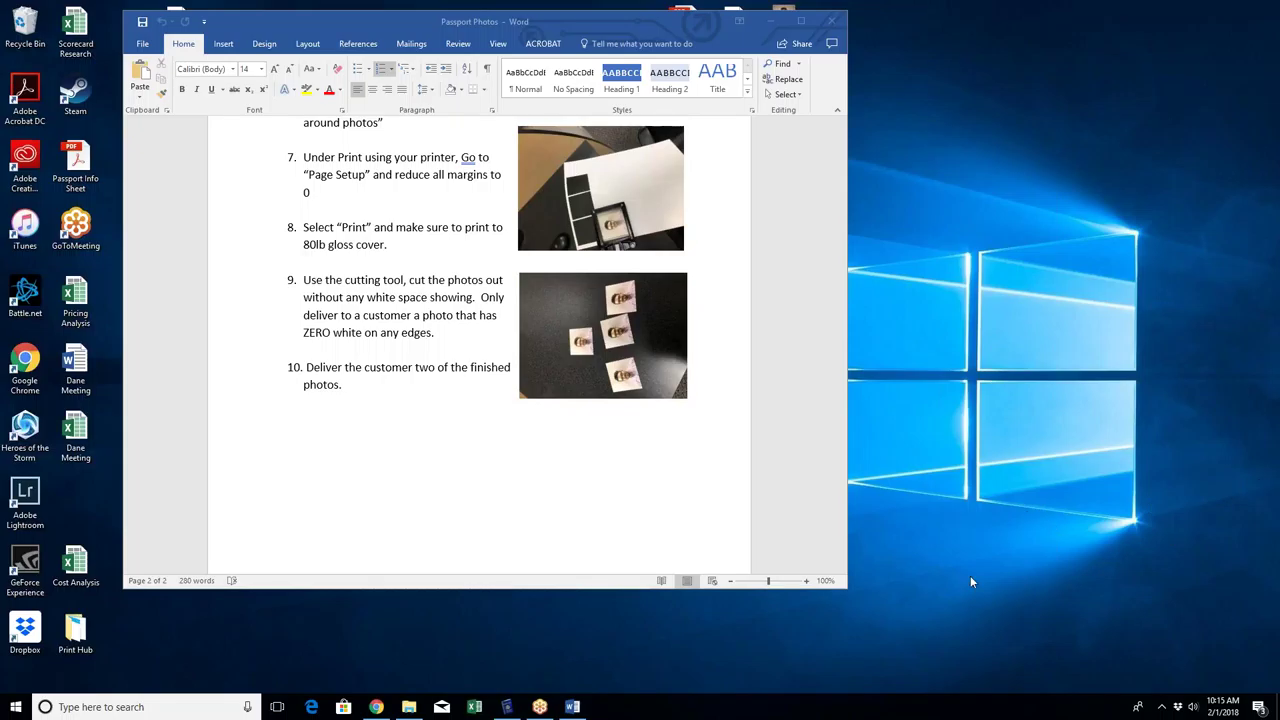
Step: Present the GoToMeeting deck full screen from slide 8, Passport Photos
click(376, 707)
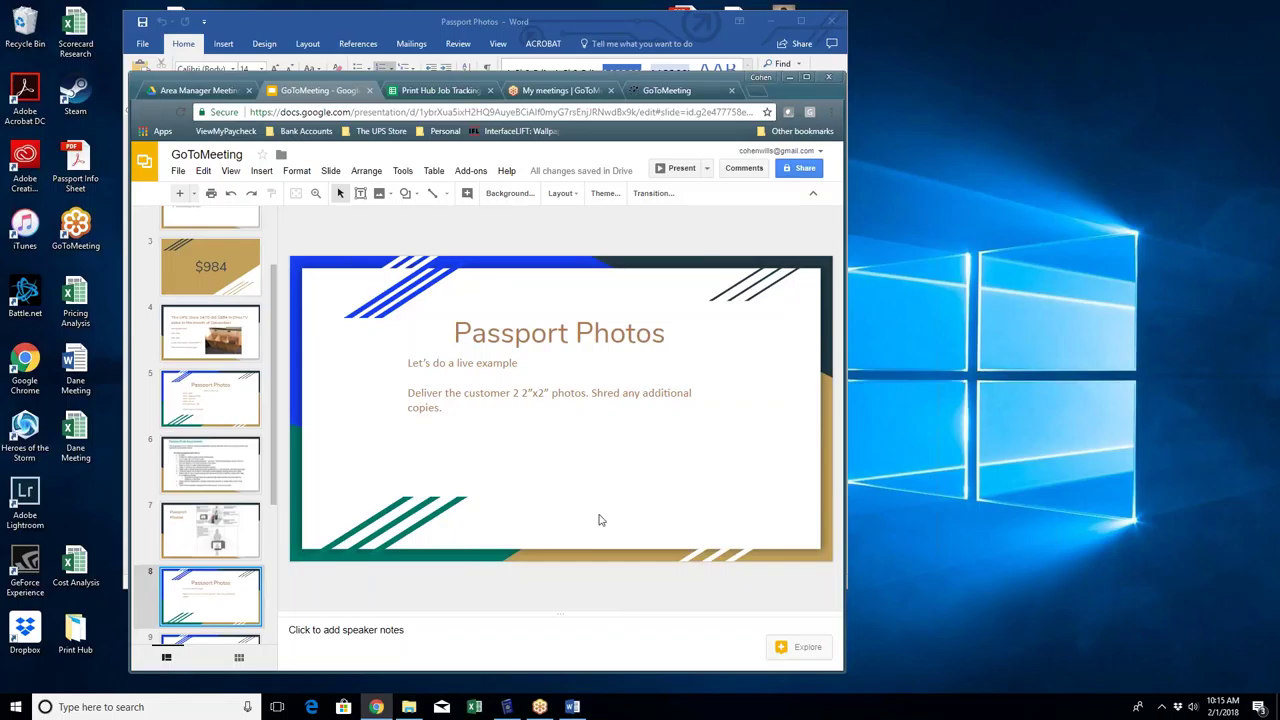
click(685, 171)
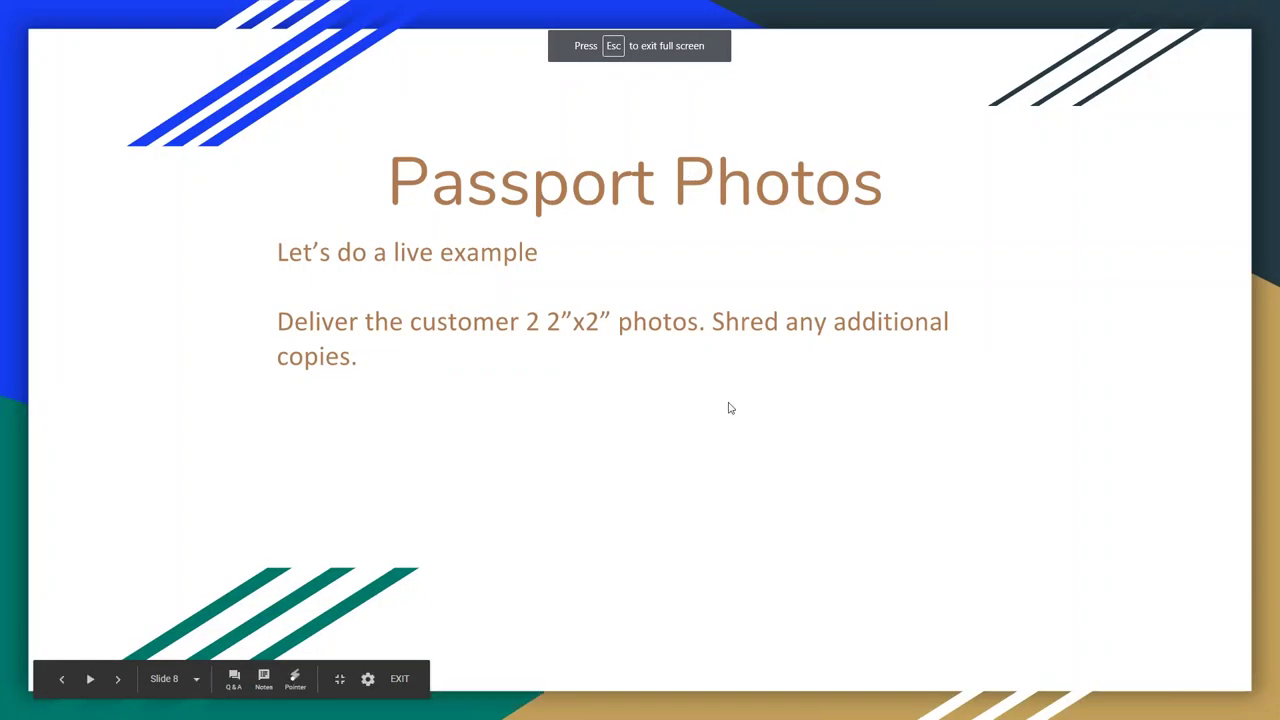
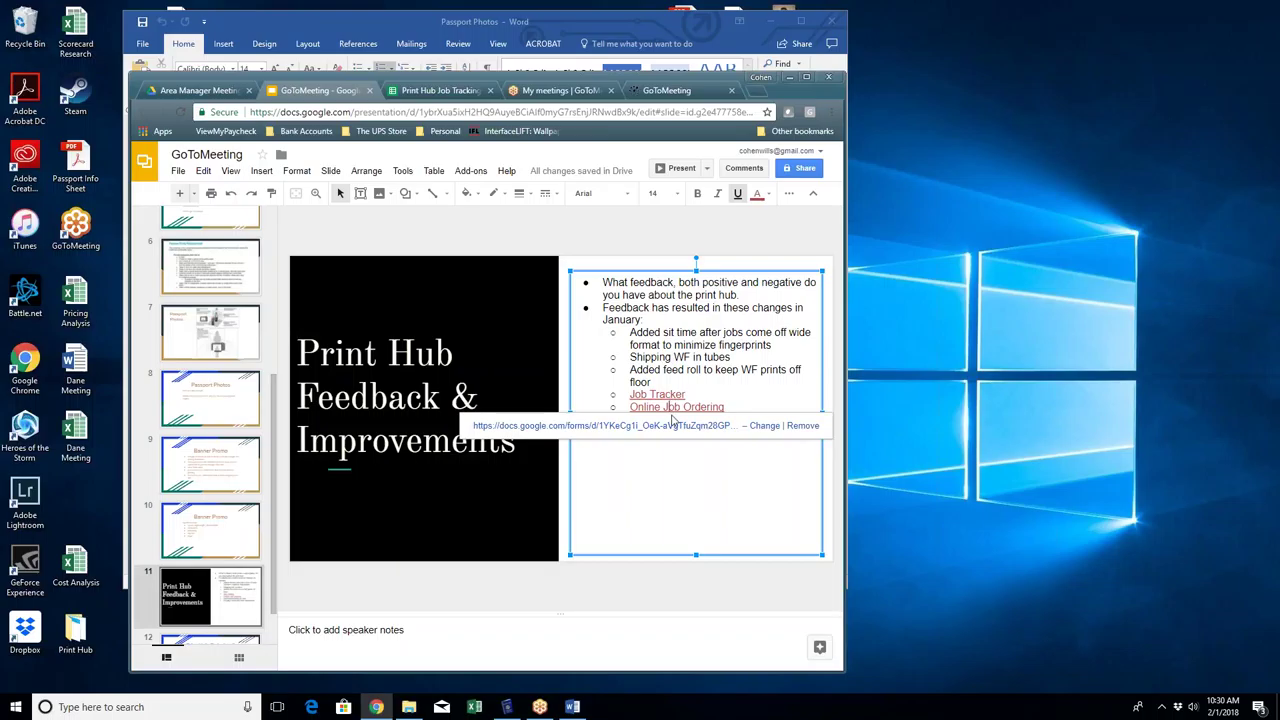
Step: Open the Print Job Ticket form in a maximized window and select store number 2552
click(640, 425)
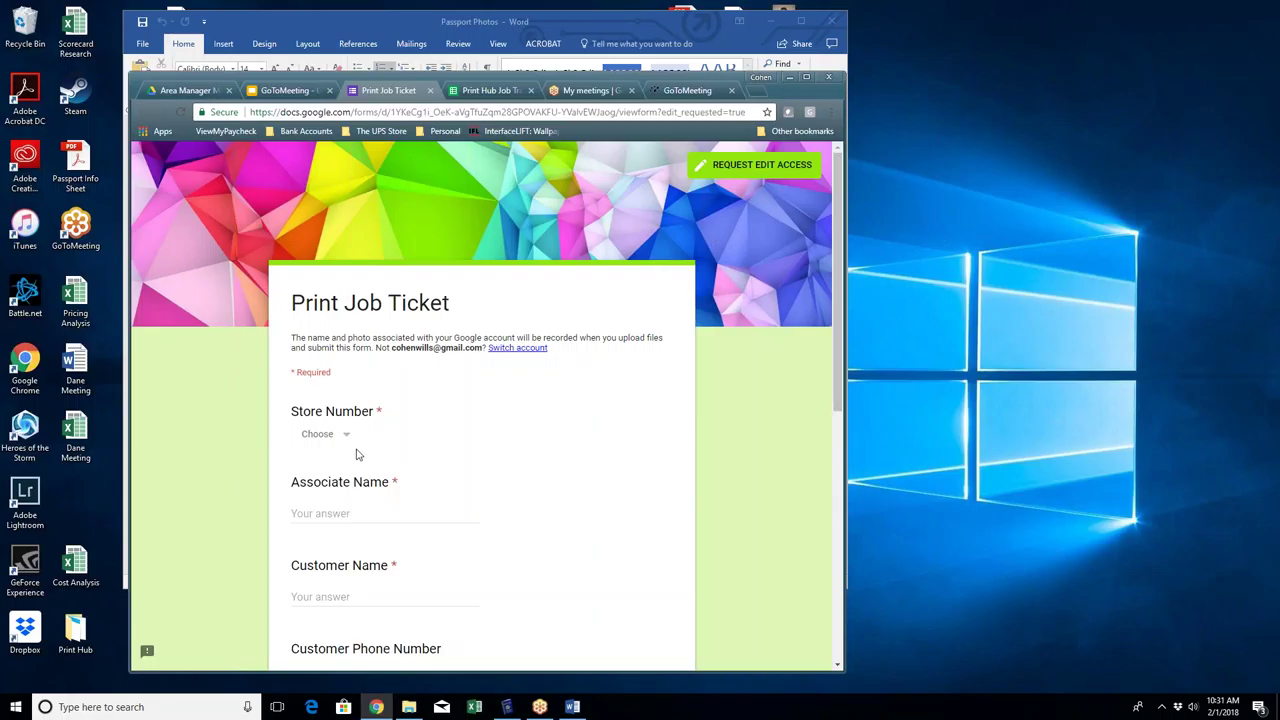
click(806, 79)
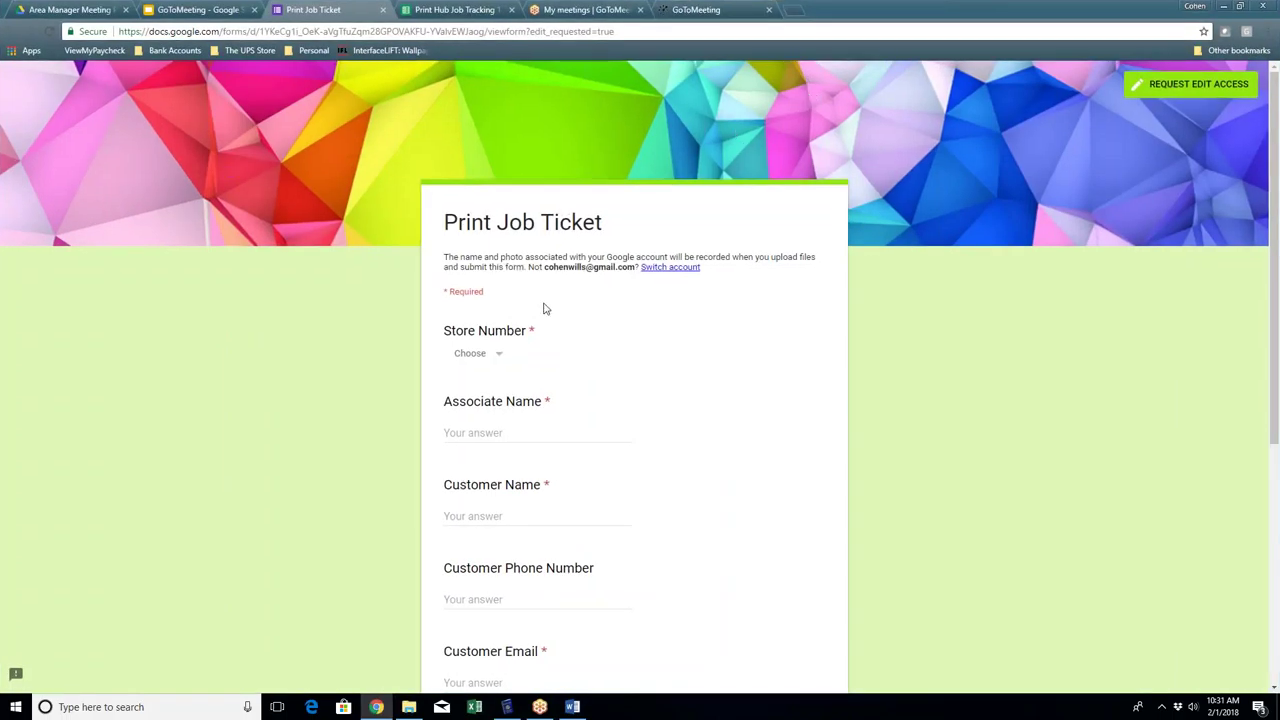
scroll(562, 292, down, 2)
scroll(562, 297, up, 2)
click(494, 364)
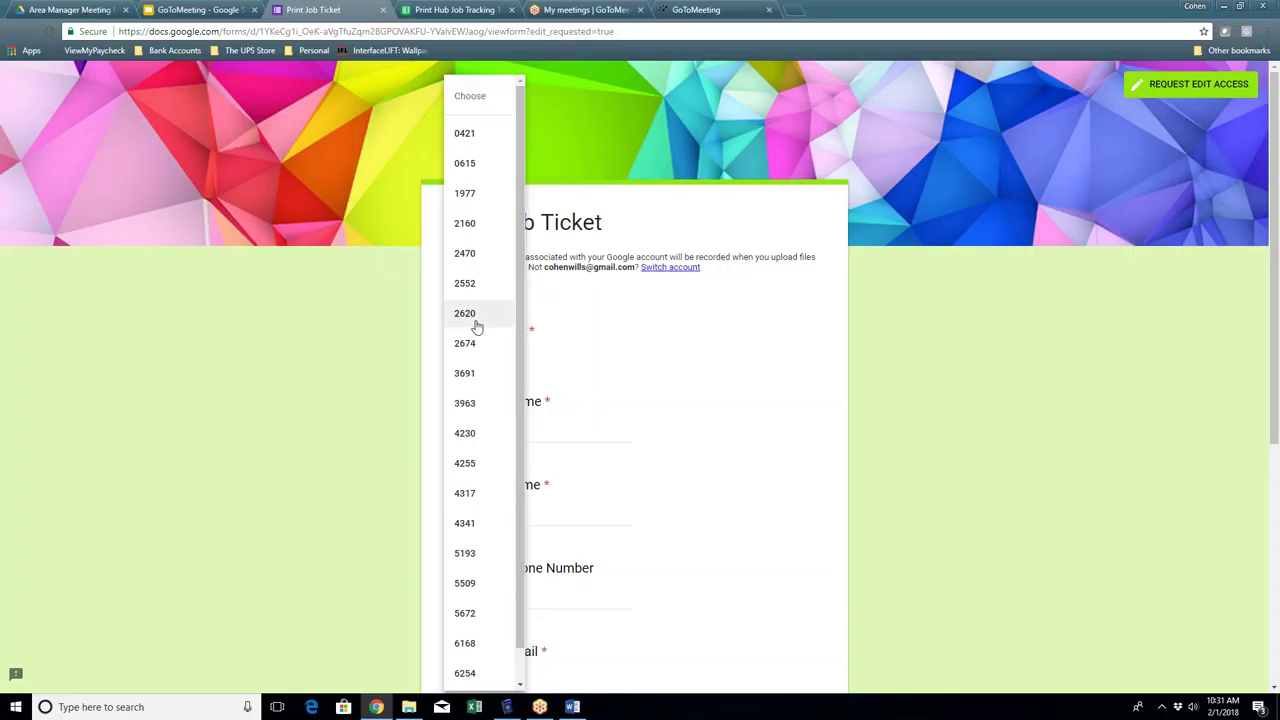
click(474, 287)
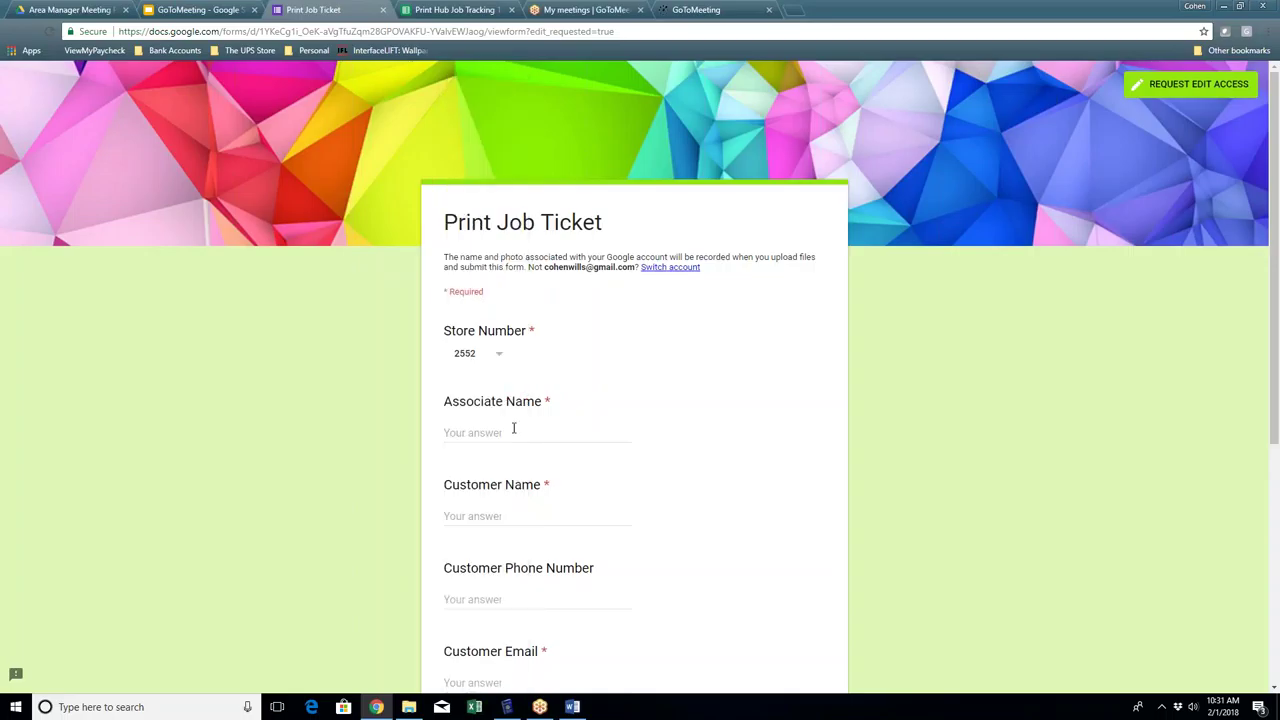
Step: Fill in the associate's name, the customer's name, phone number and e-mail address
click(500, 437)
text(Jody)
key(Tab)
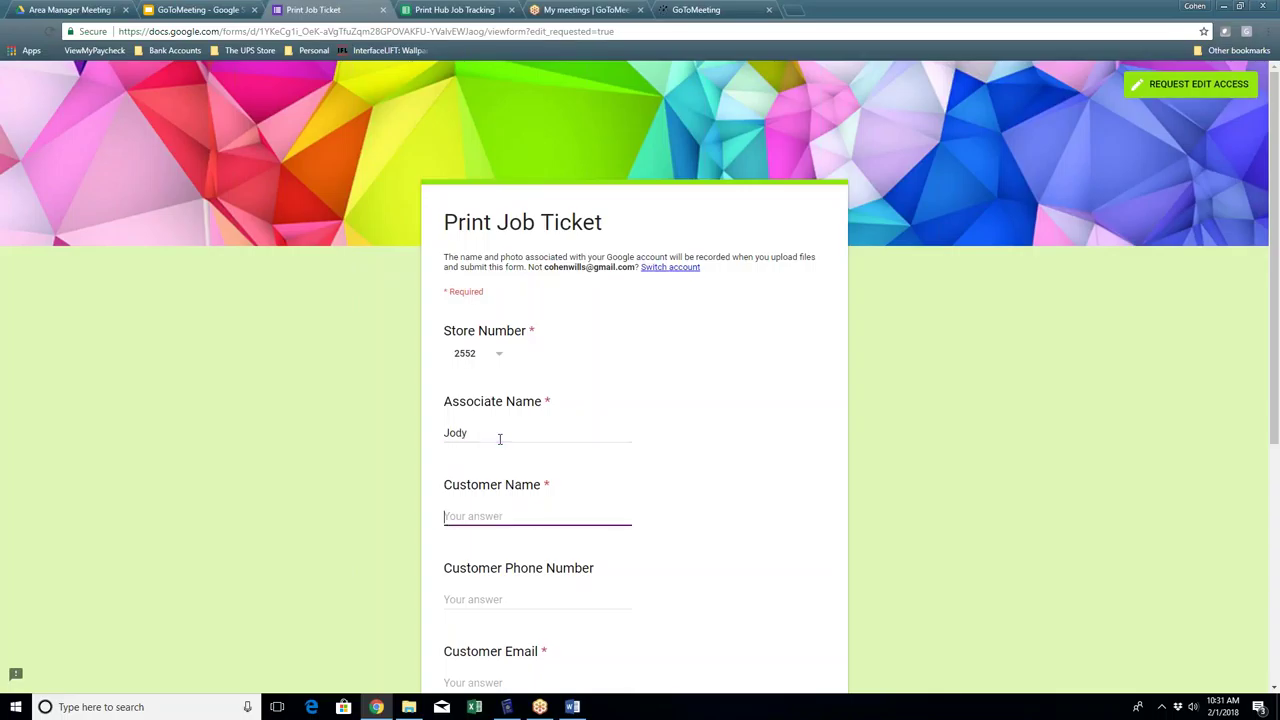
text(Billy Bob)
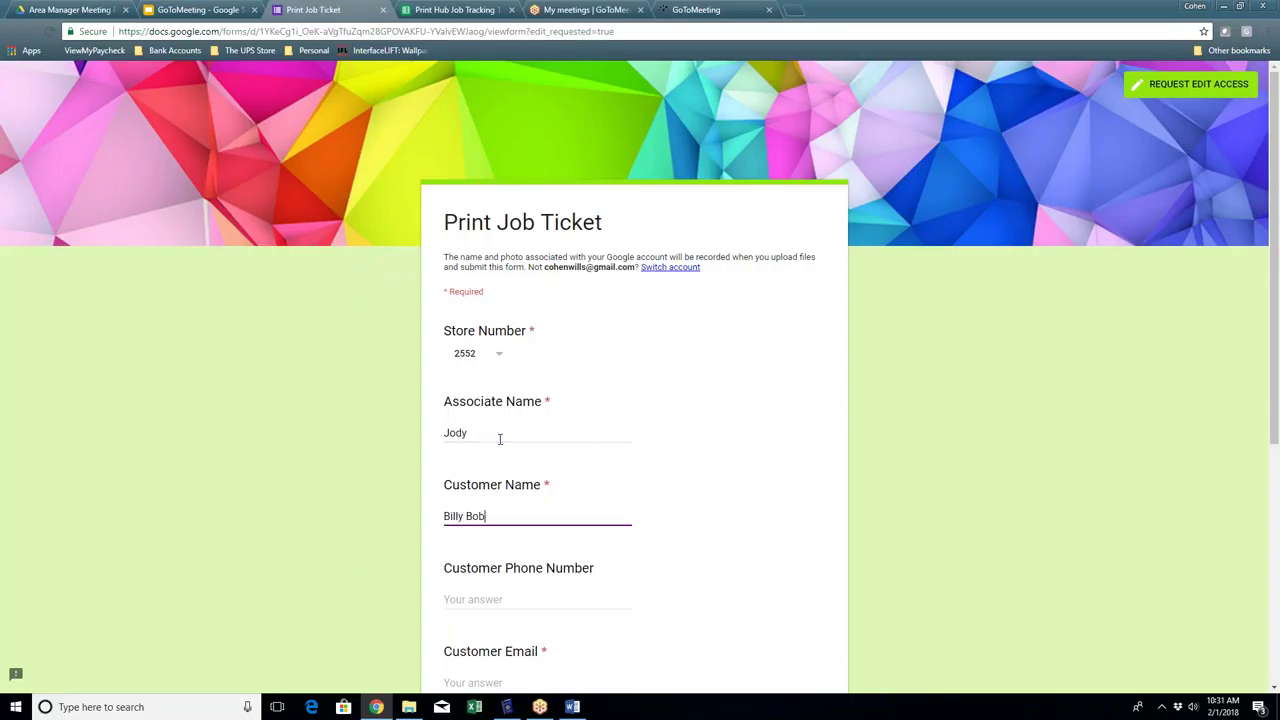
key(Tab)
text(123456789)
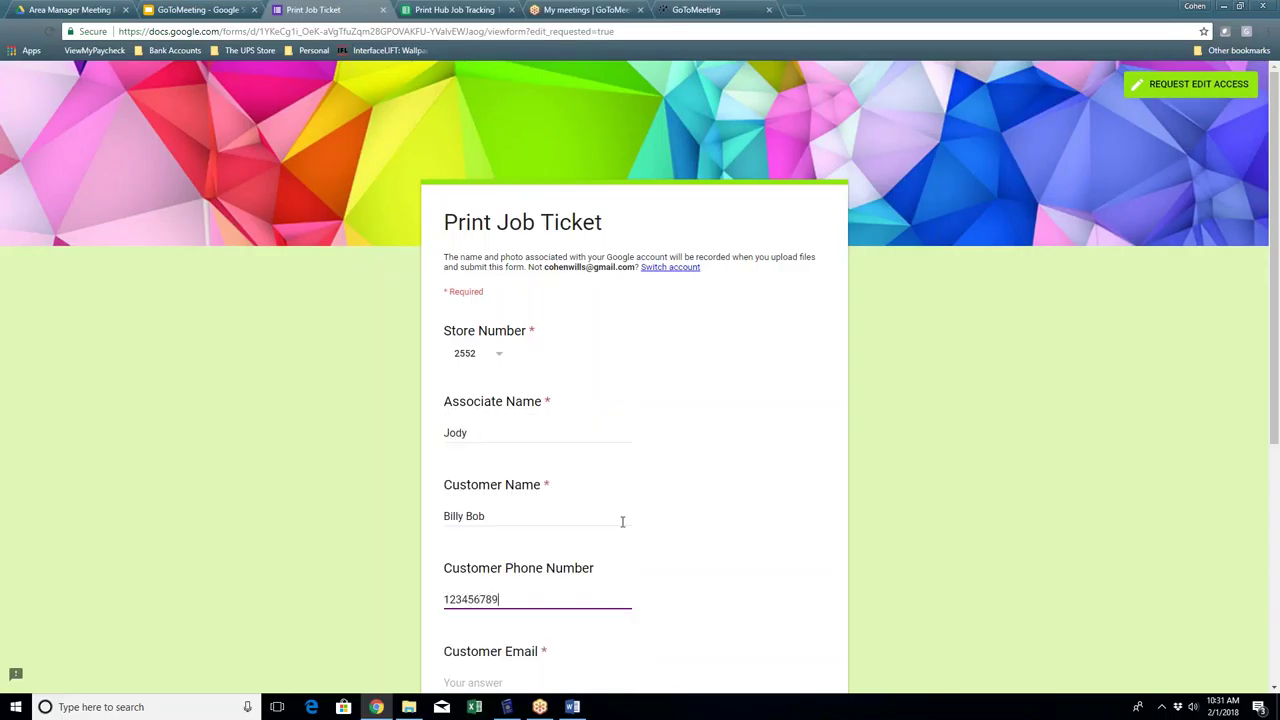
scroll(627, 563, down, 3)
click(497, 416)
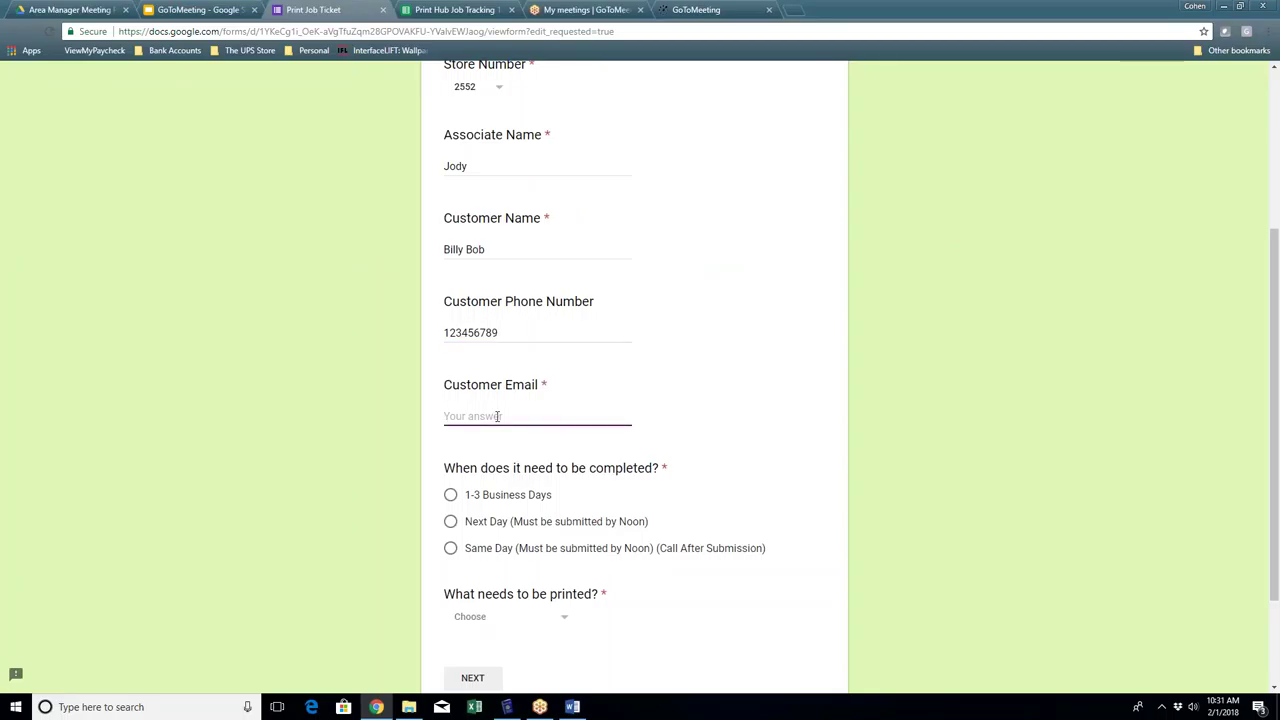
key(Tab)
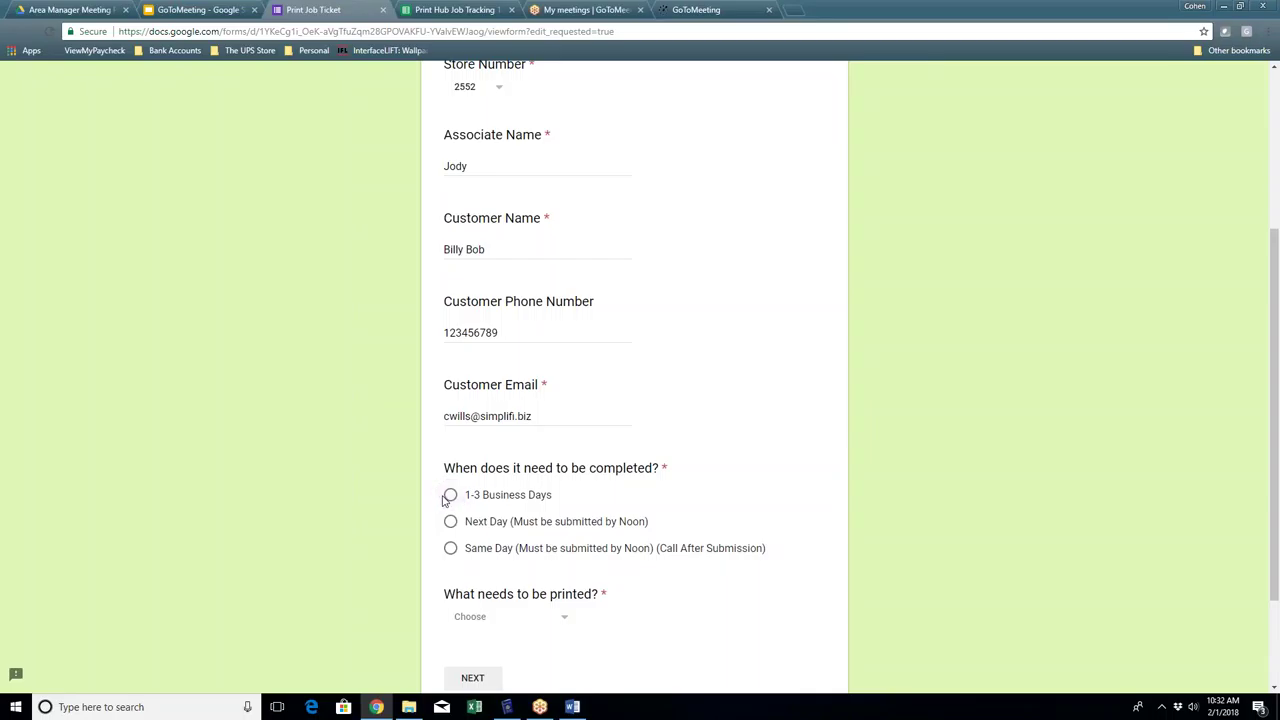
Step: Choose 1-3 Business Days turnaround and Canvas Prints as the item, then continue to the next section
scroll(510, 462, down, 2)
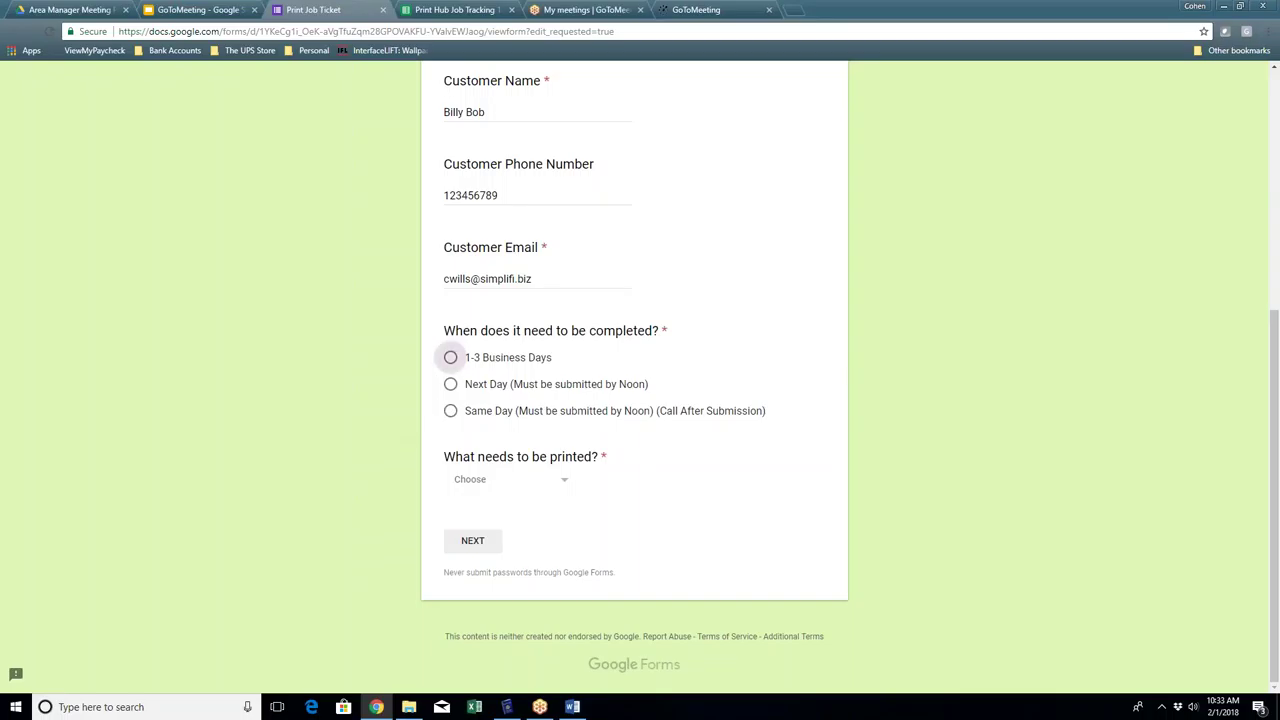
click(451, 358)
click(540, 490)
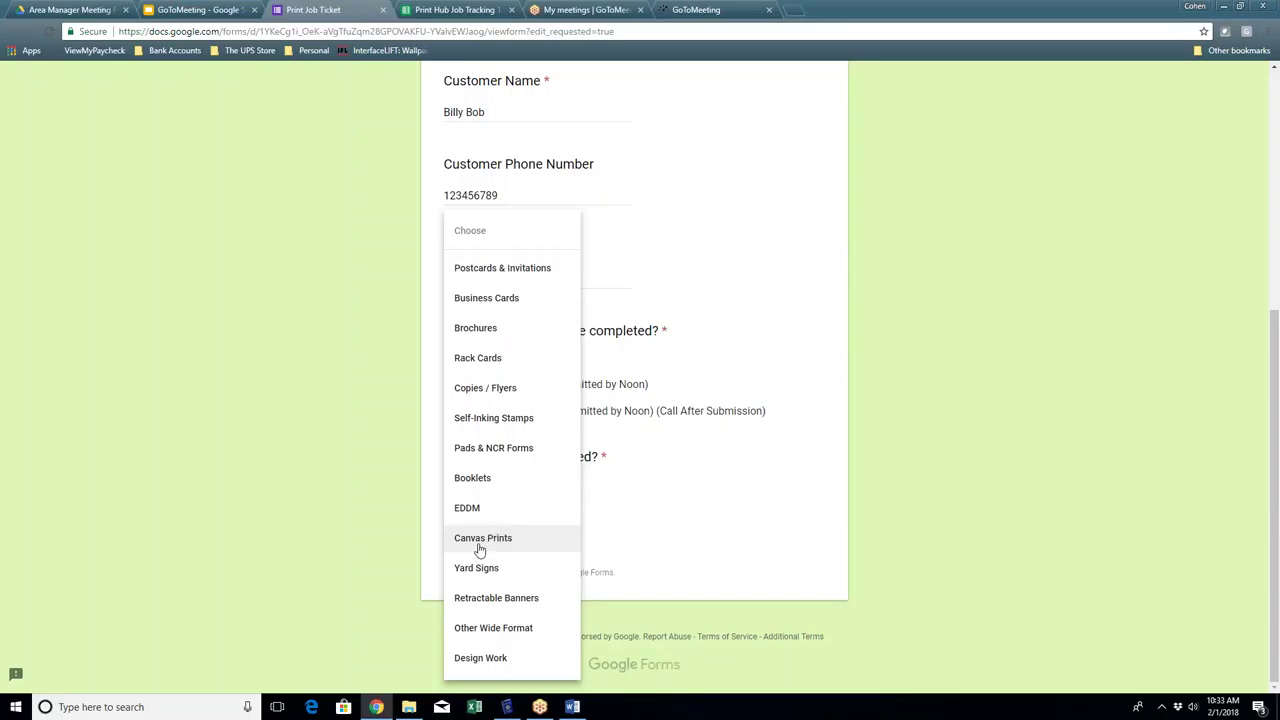
click(479, 547)
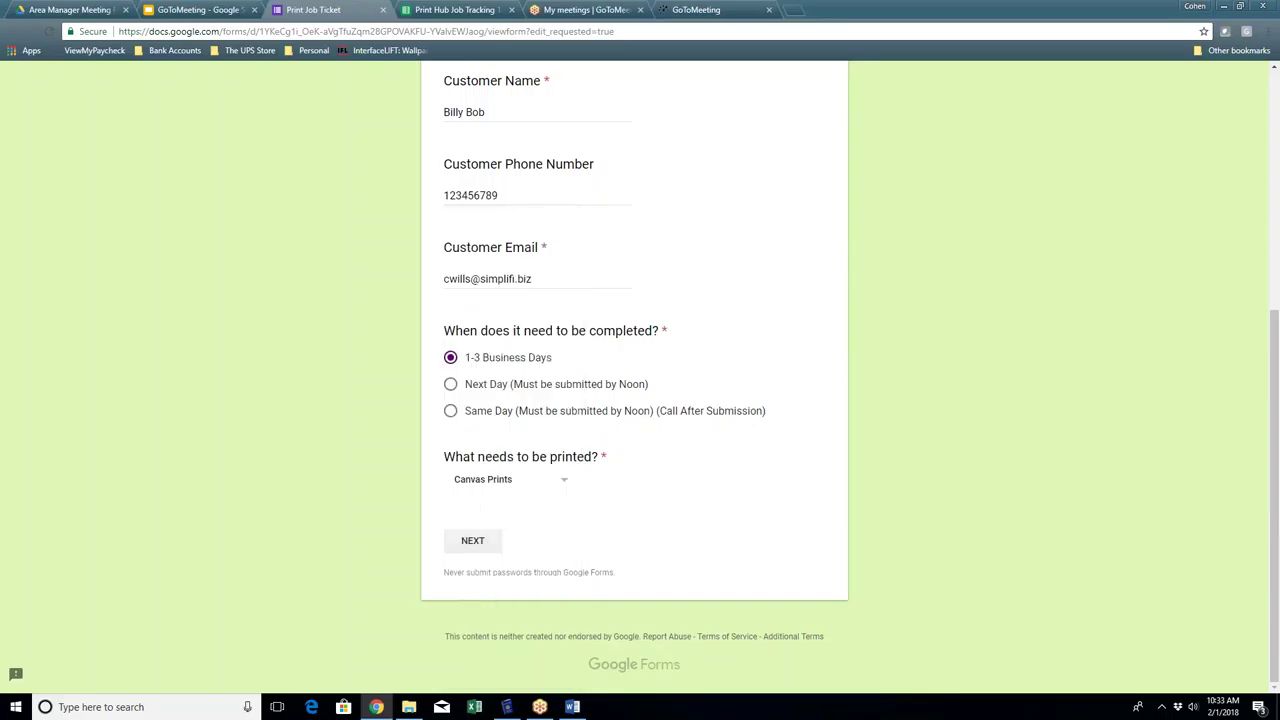
click(472, 548)
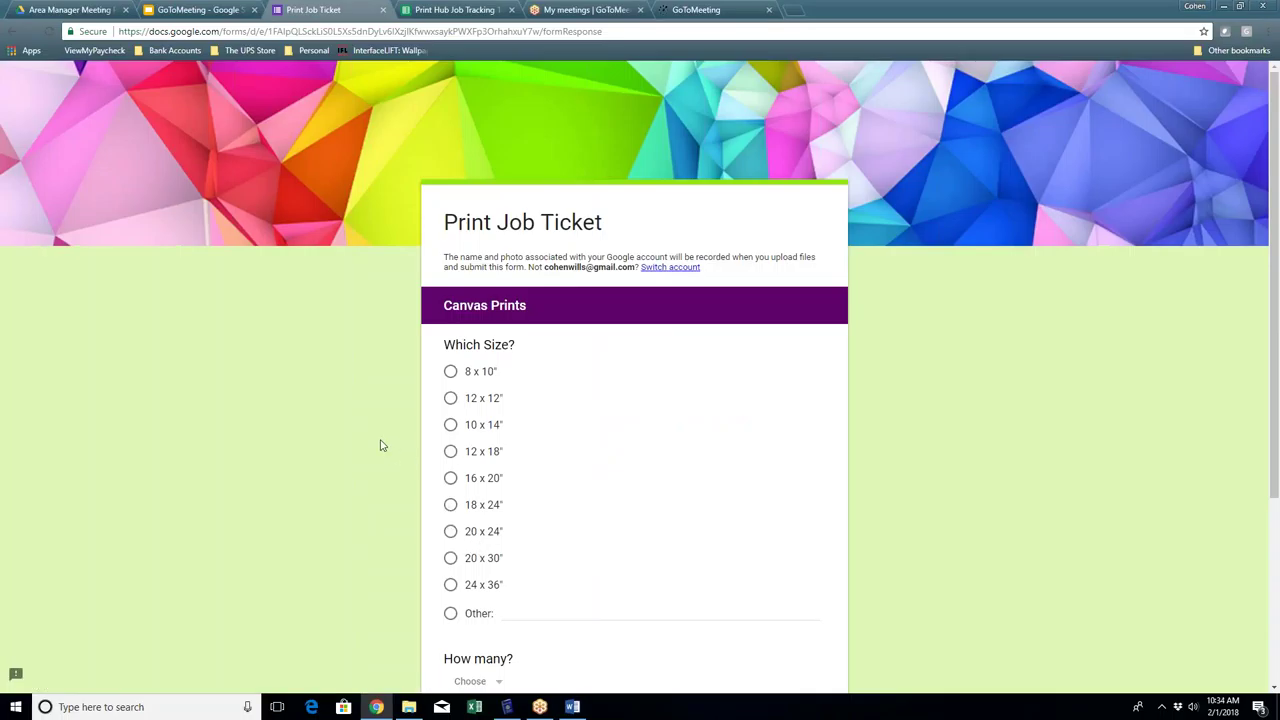
Step: Set the canvas size to a custom Other value of 48"x36"
scroll(379, 437, down, 1)
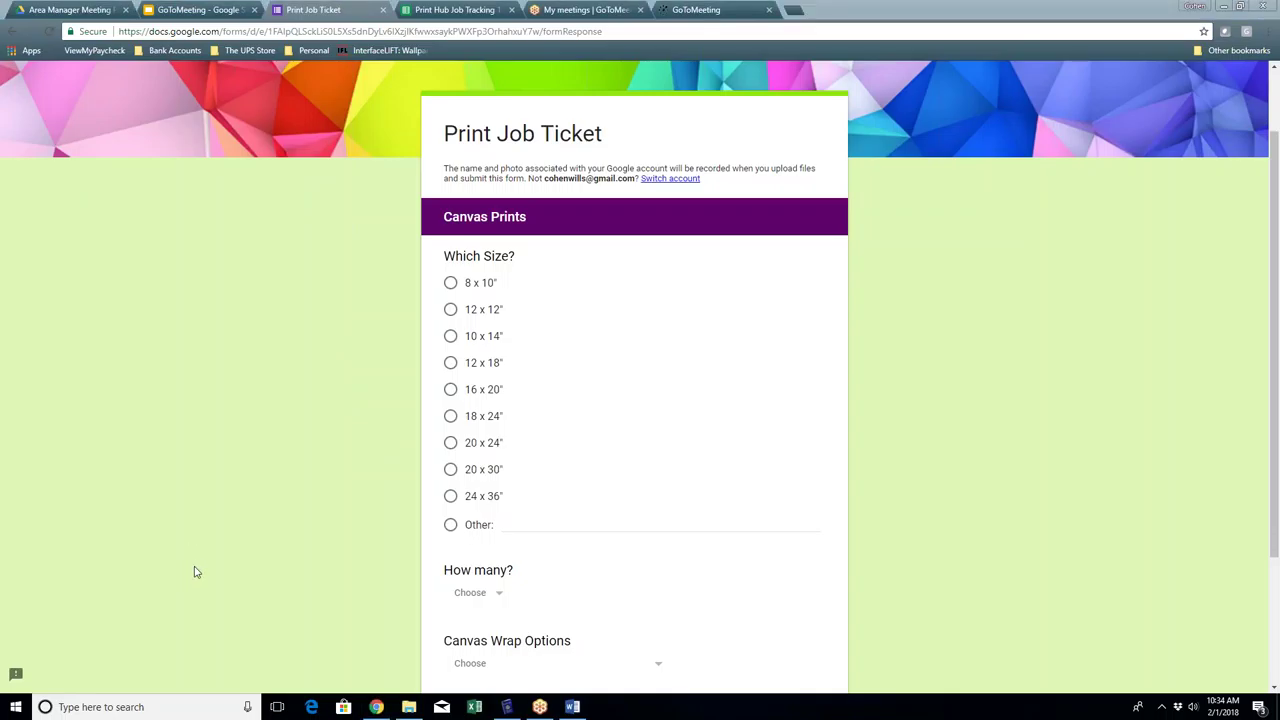
click(401, 559)
scroll(400, 559, down, 3)
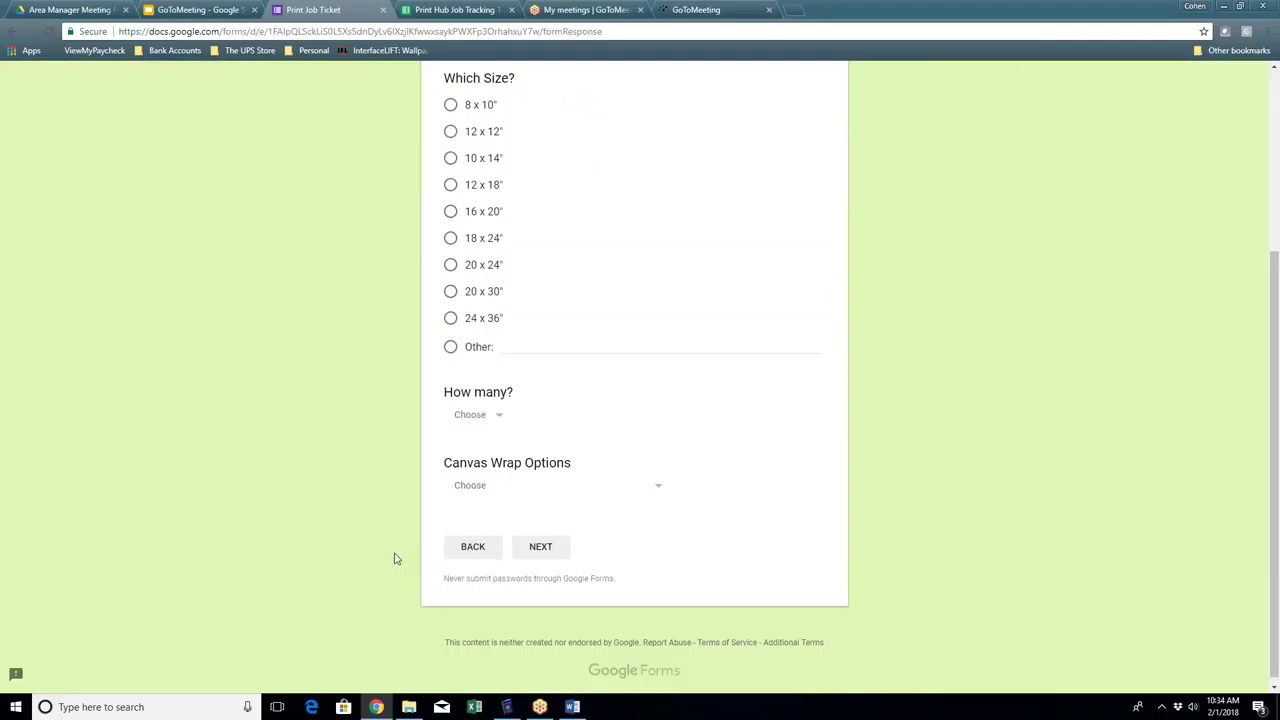
scroll(378, 540, up, 3)
click(450, 526)
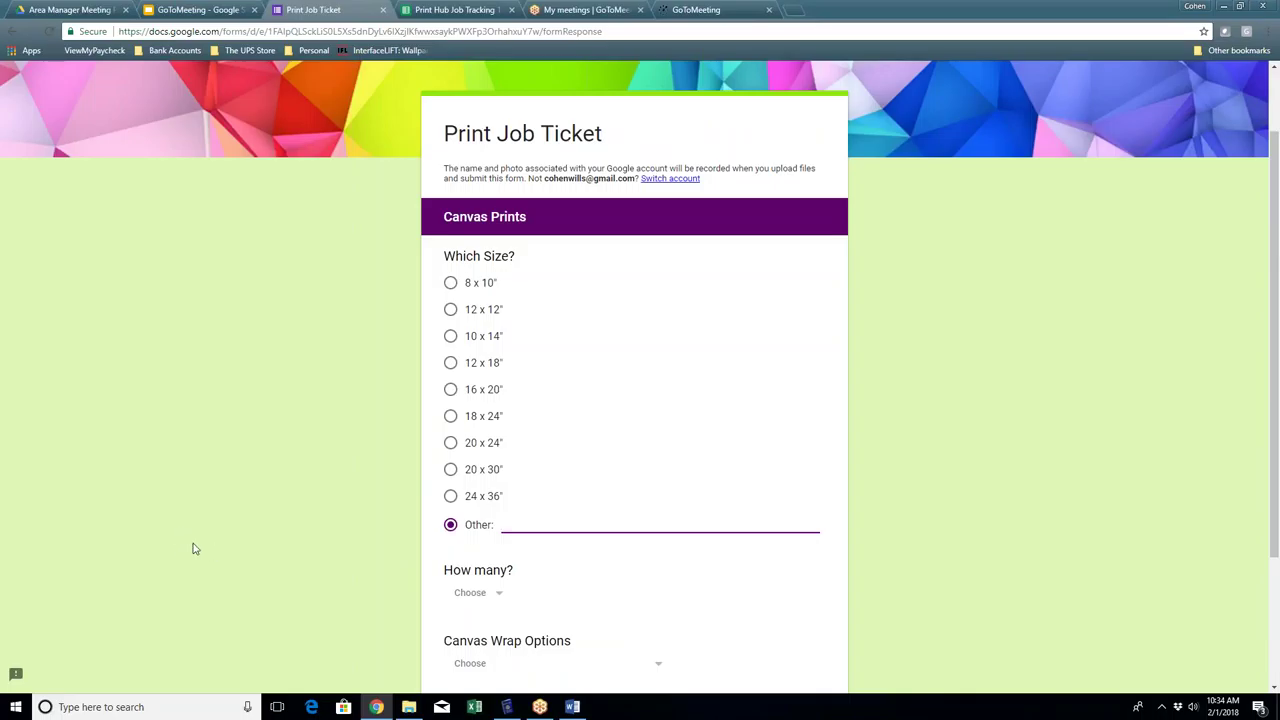
click(513, 525)
text(48)
text( x36")
Step: Choose Other for quantity and Gallery Wrap for the wrap option, then continue to Order Completion
scroll(420, 568, down, 1)
click(454, 518)
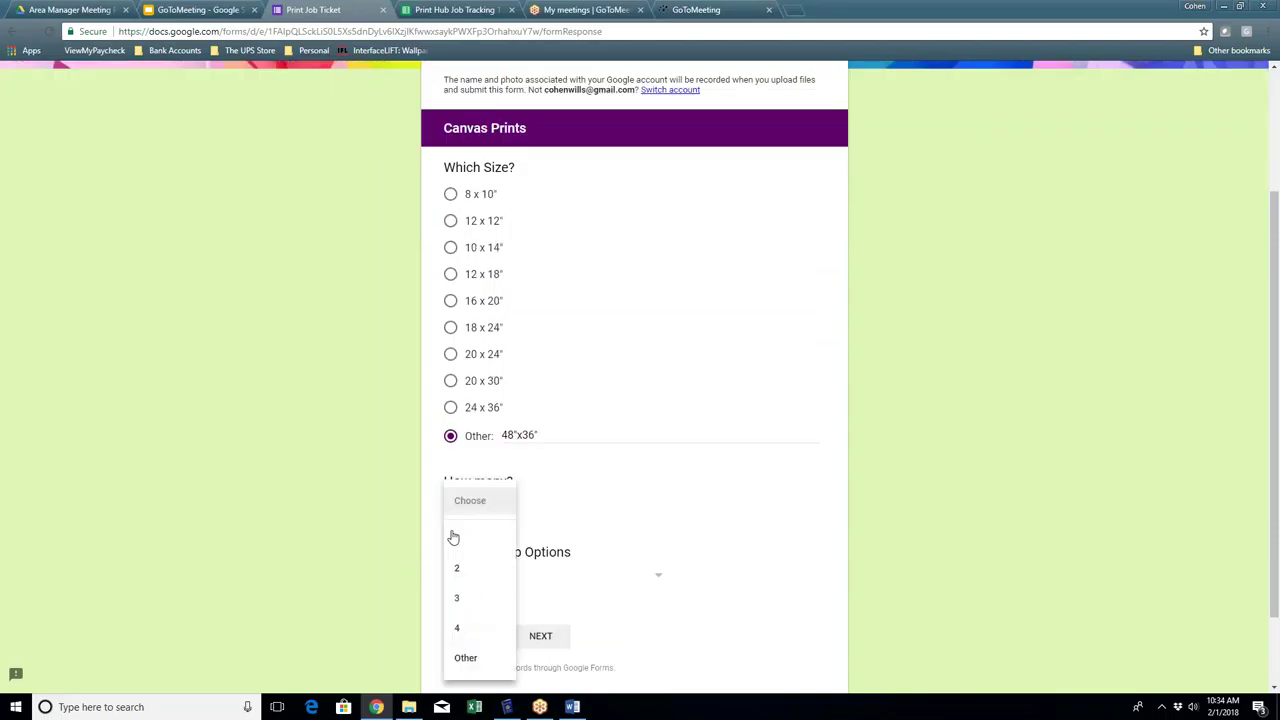
click(466, 657)
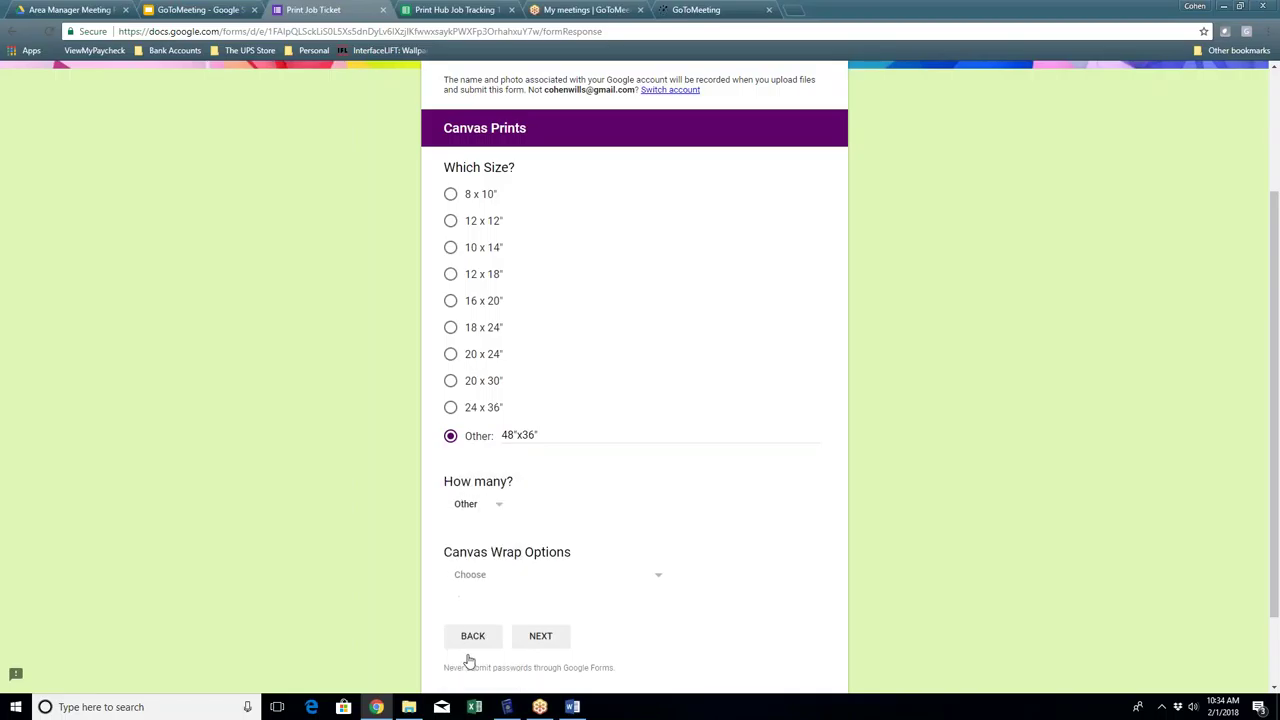
scroll(427, 542, down, 1)
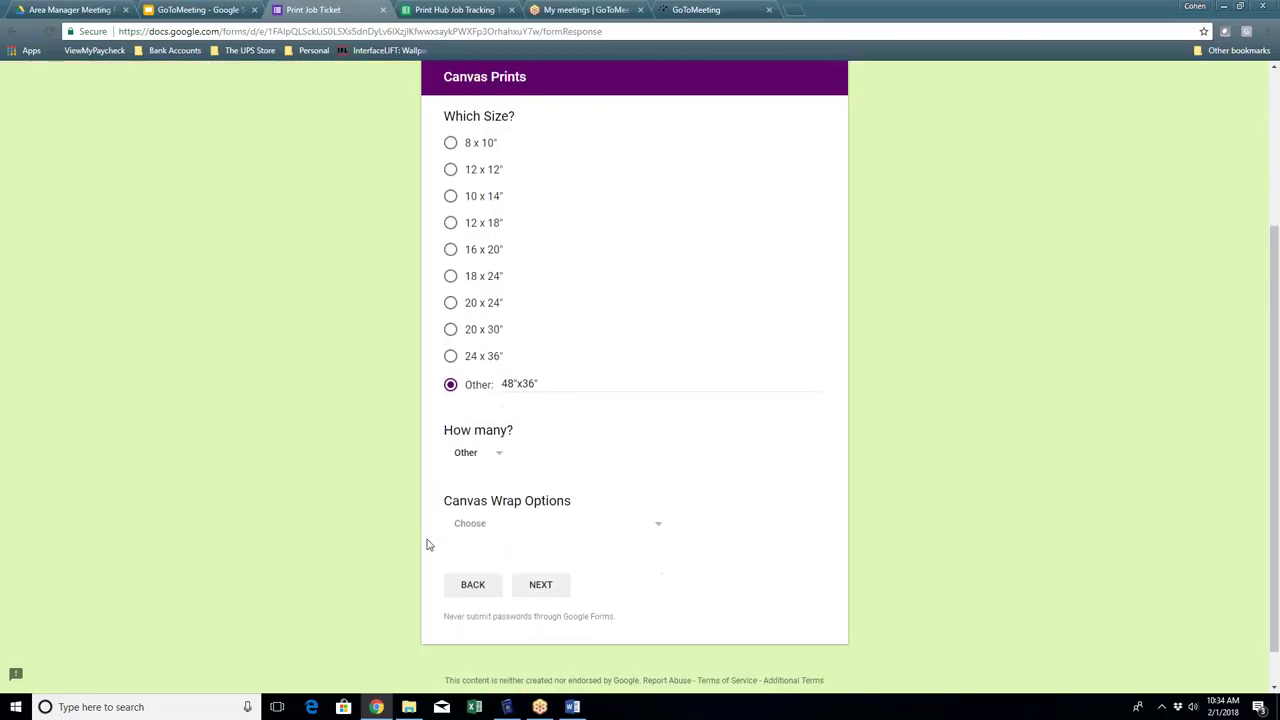
click(470, 412)
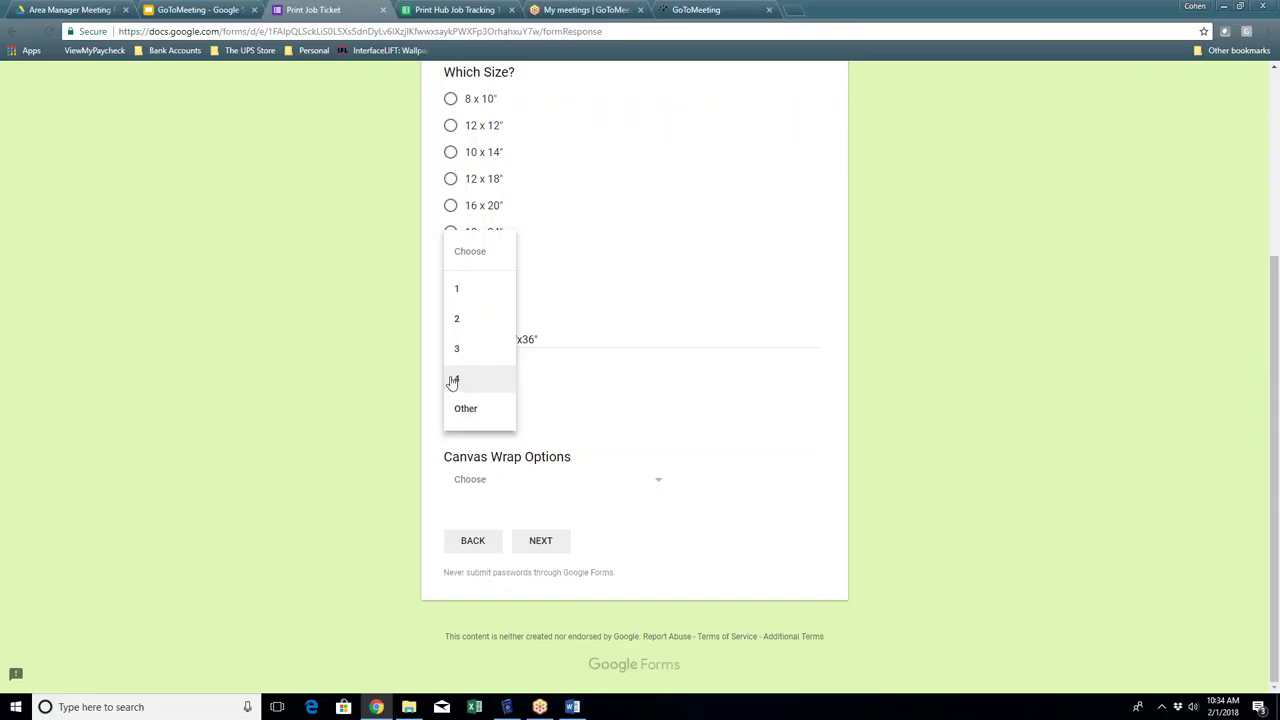
click(655, 456)
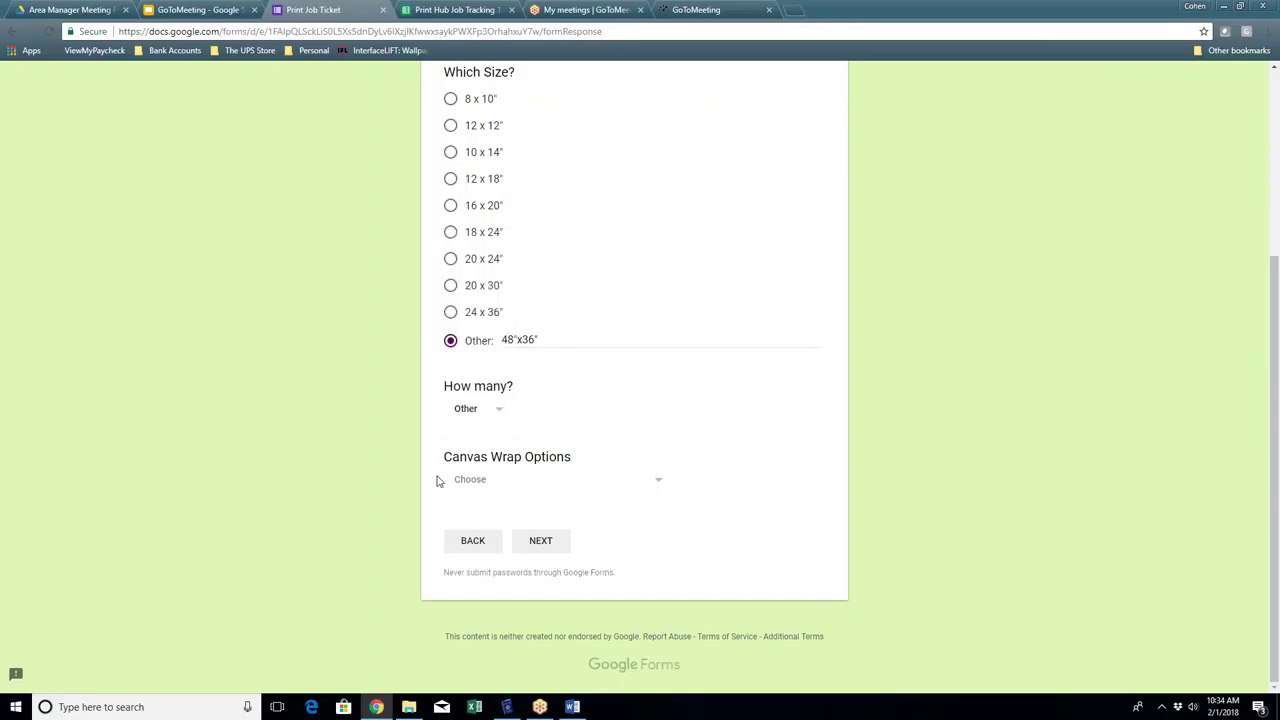
click(470, 481)
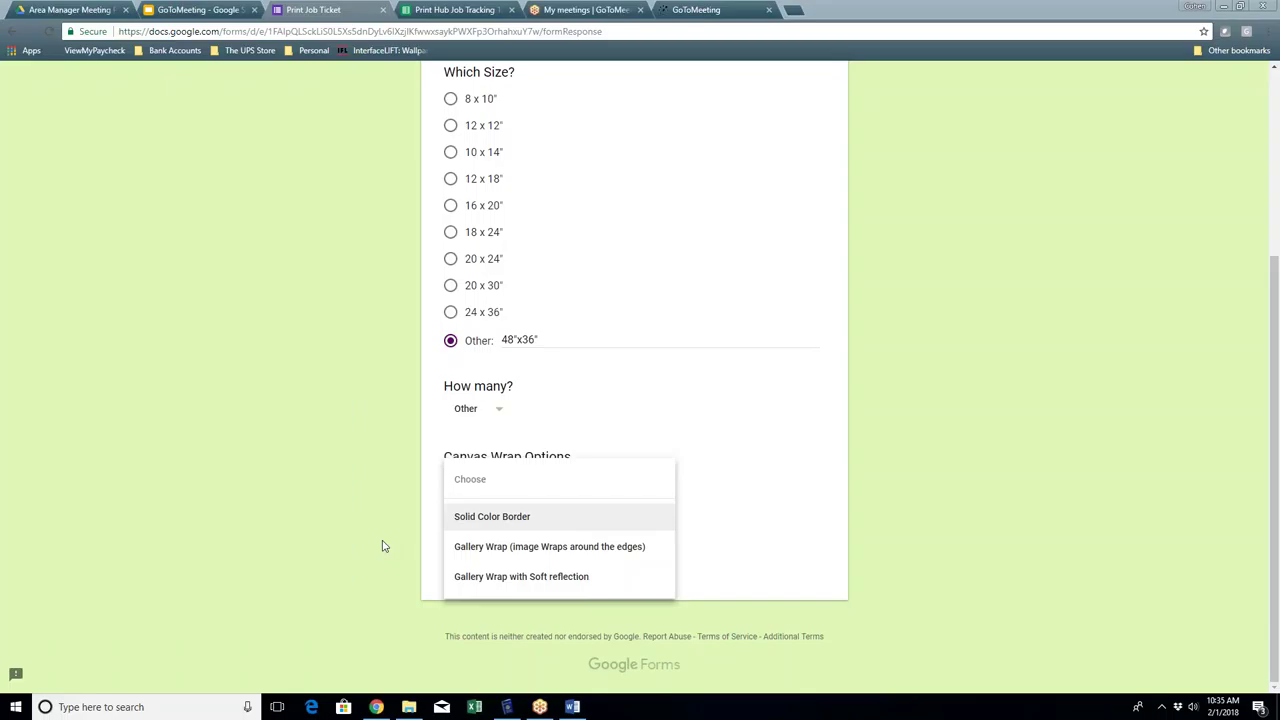
click(540, 546)
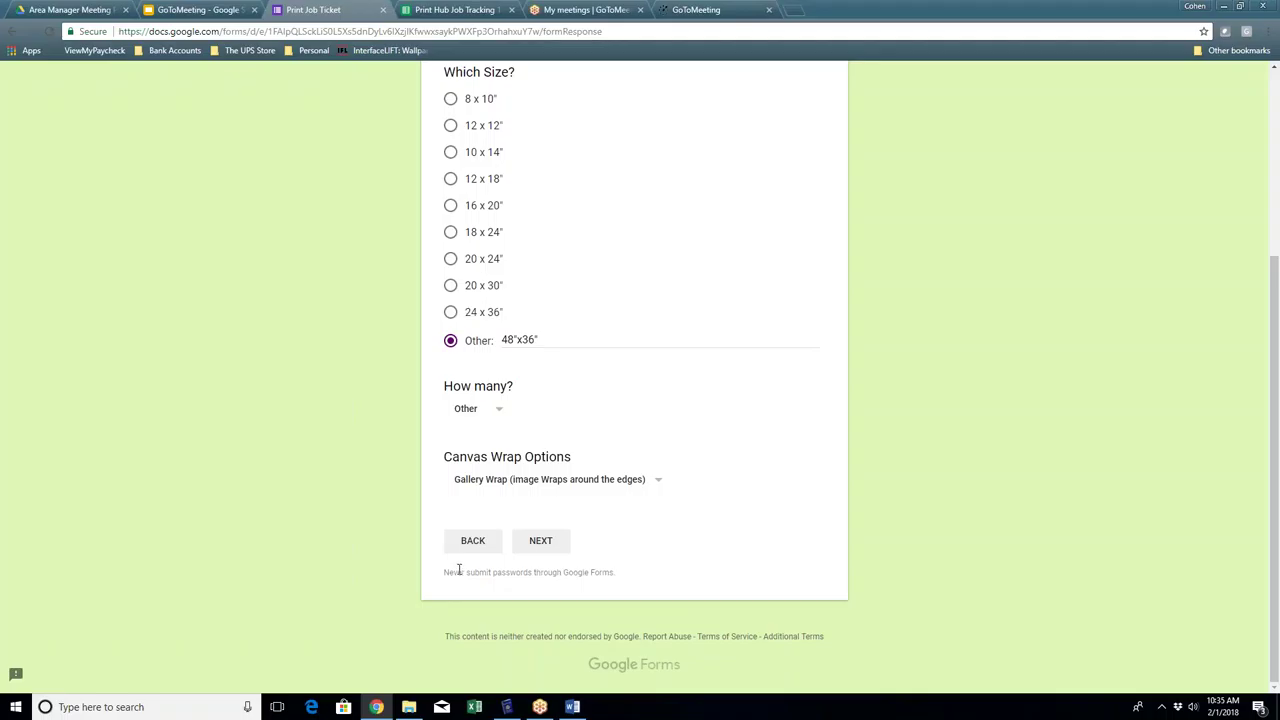
click(545, 548)
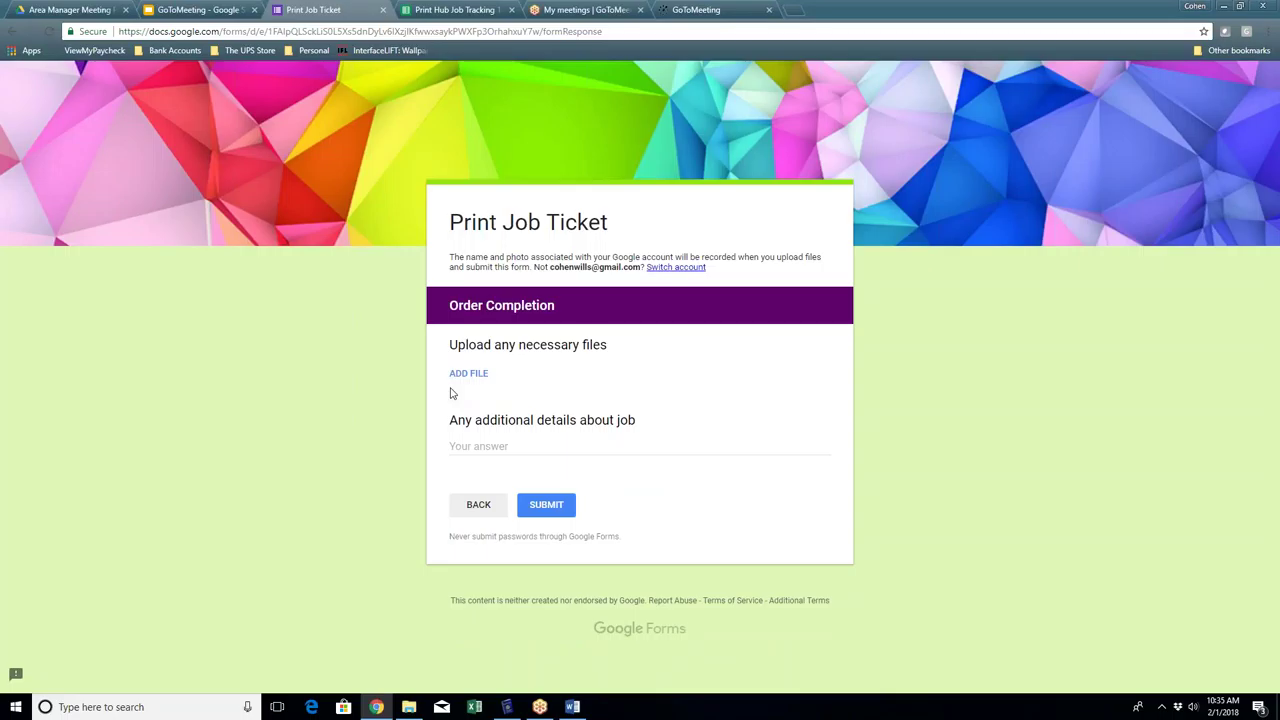
Step: Upload Photo.png from the Desktop to the form's file upload question
click(457, 383)
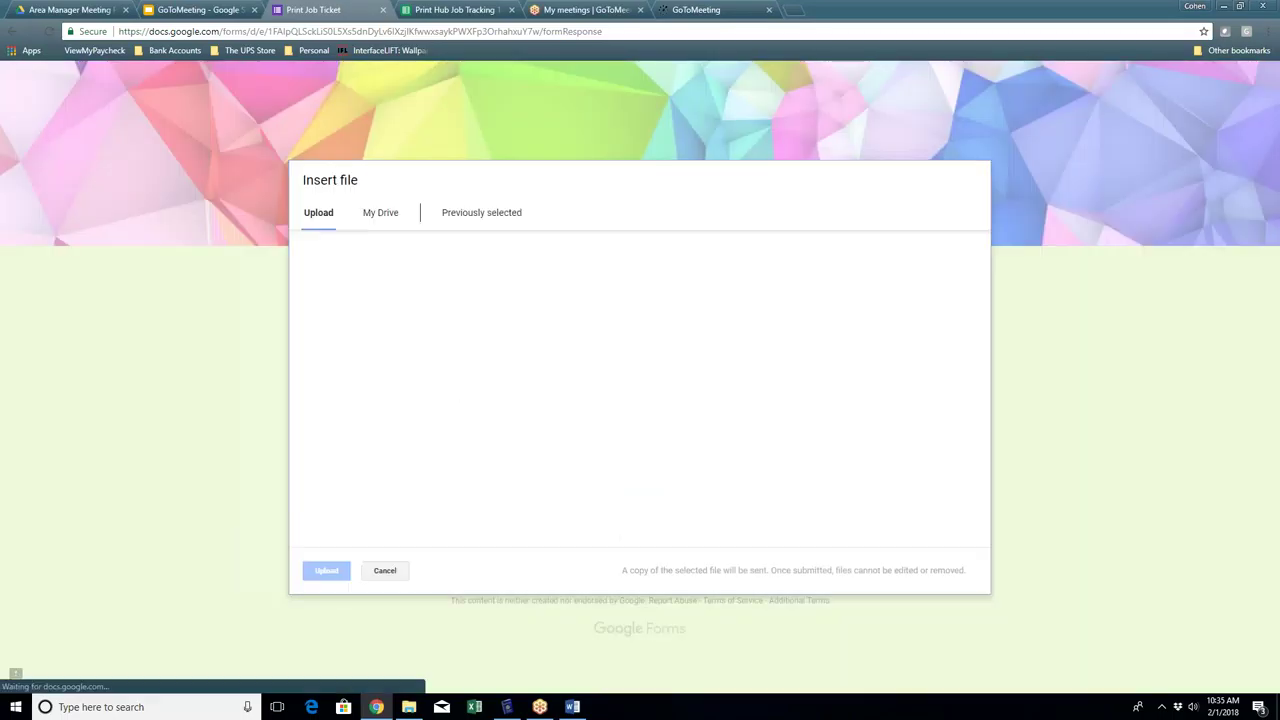
click(672, 397)
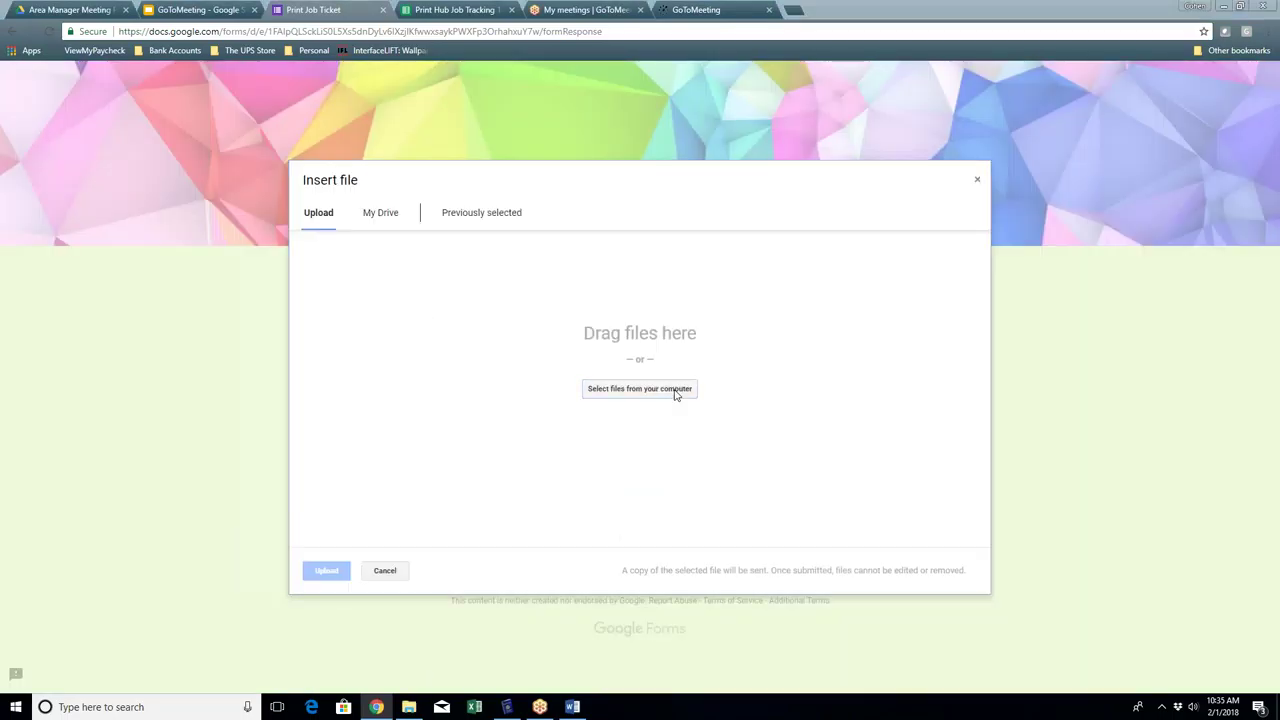
drag(366, 24, 666, 78)
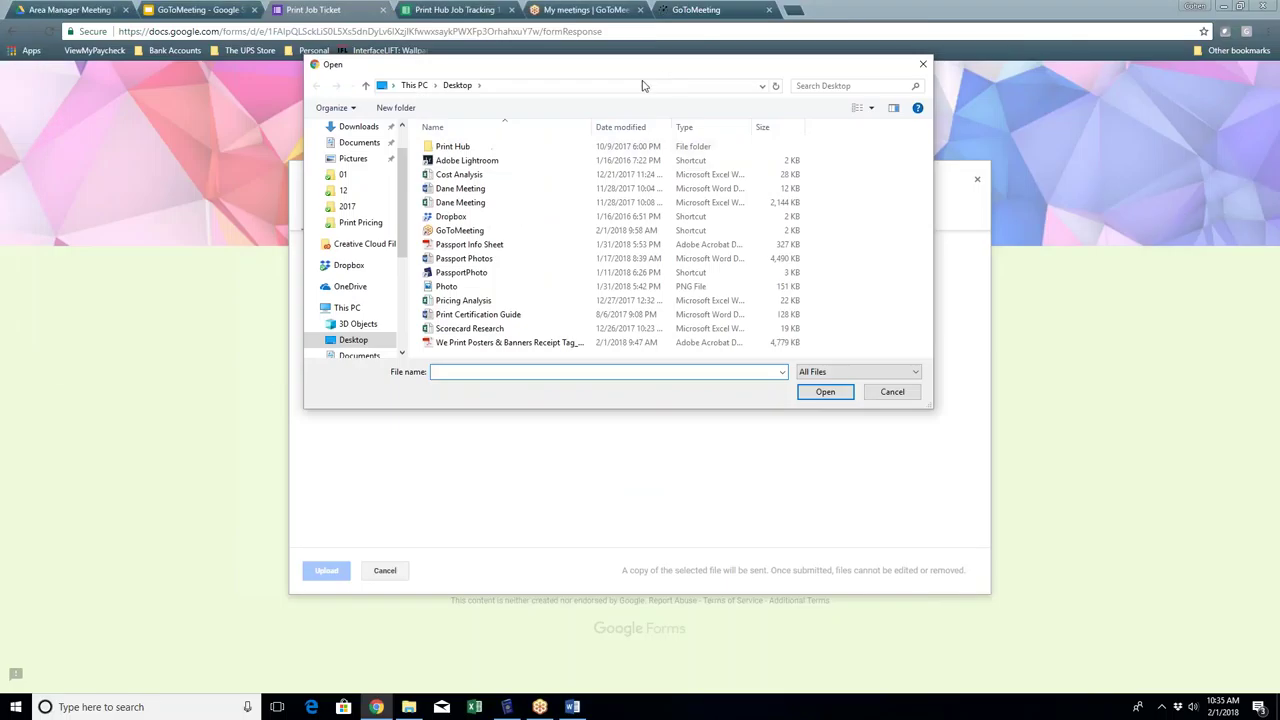
click(447, 286)
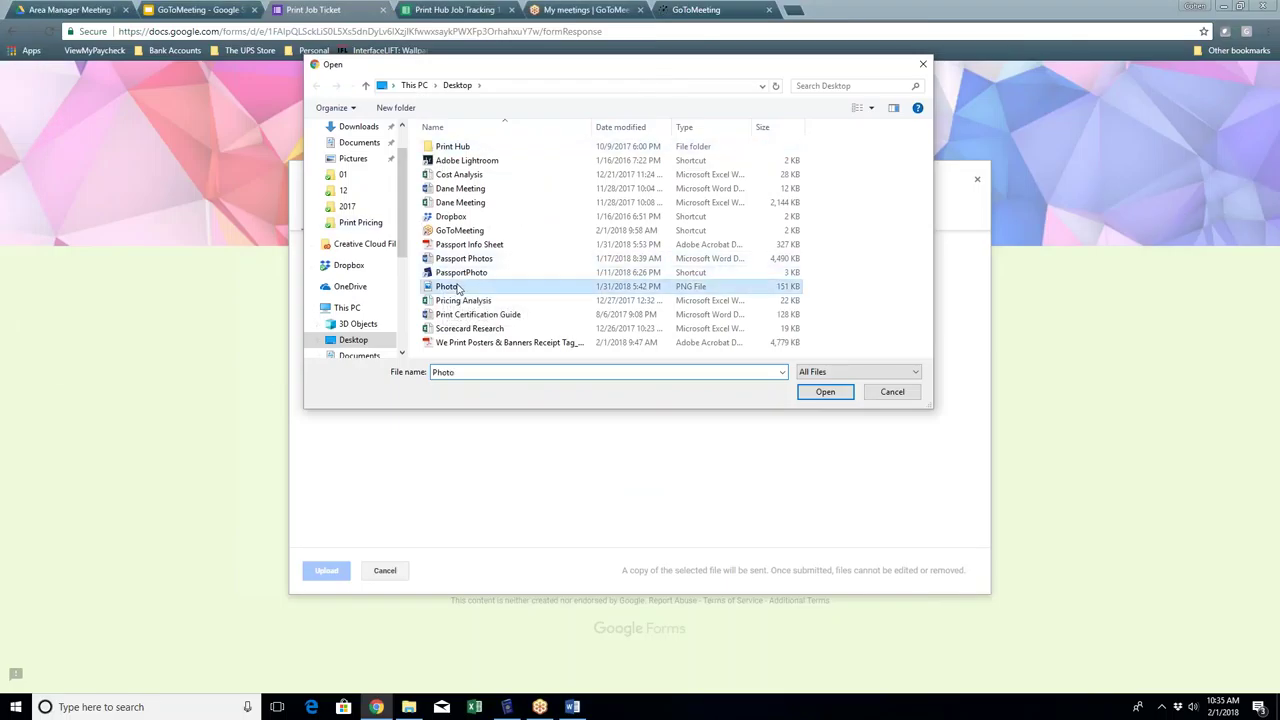
click(845, 398)
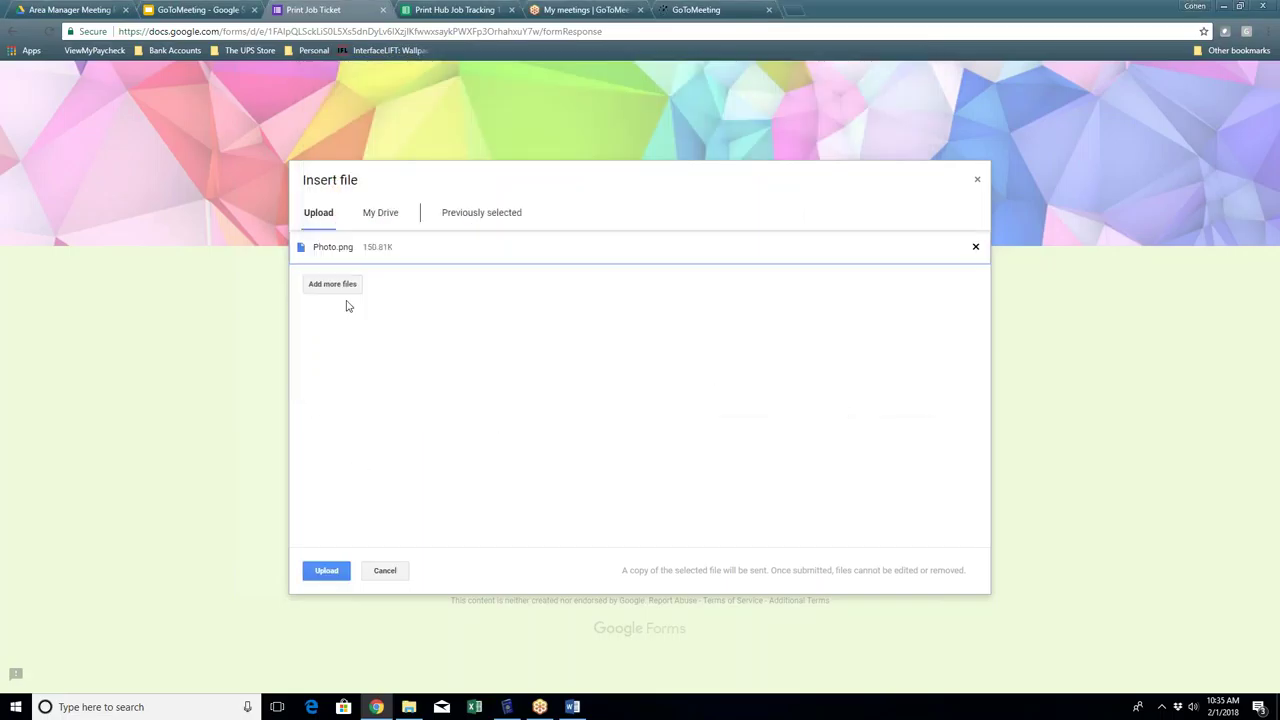
click(335, 570)
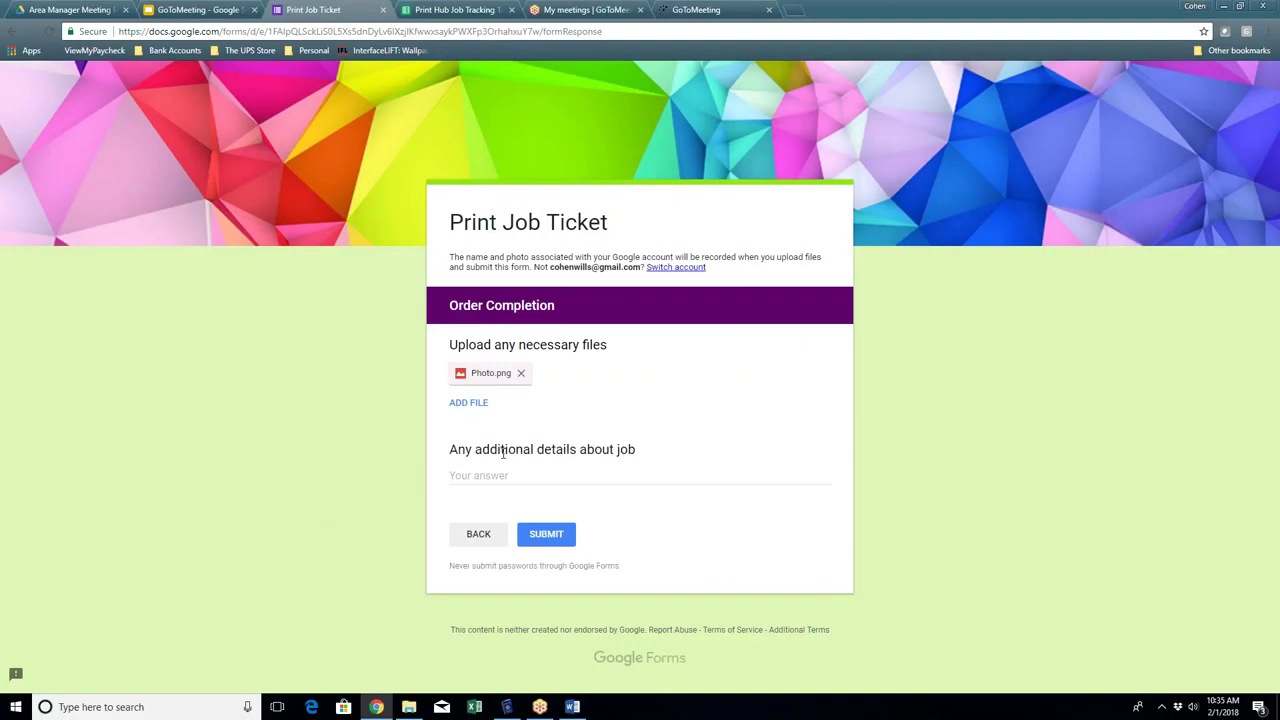
Step: Add the note 'I need five of these.' as additional job details and submit the ticket
click(527, 480)
text(I need)
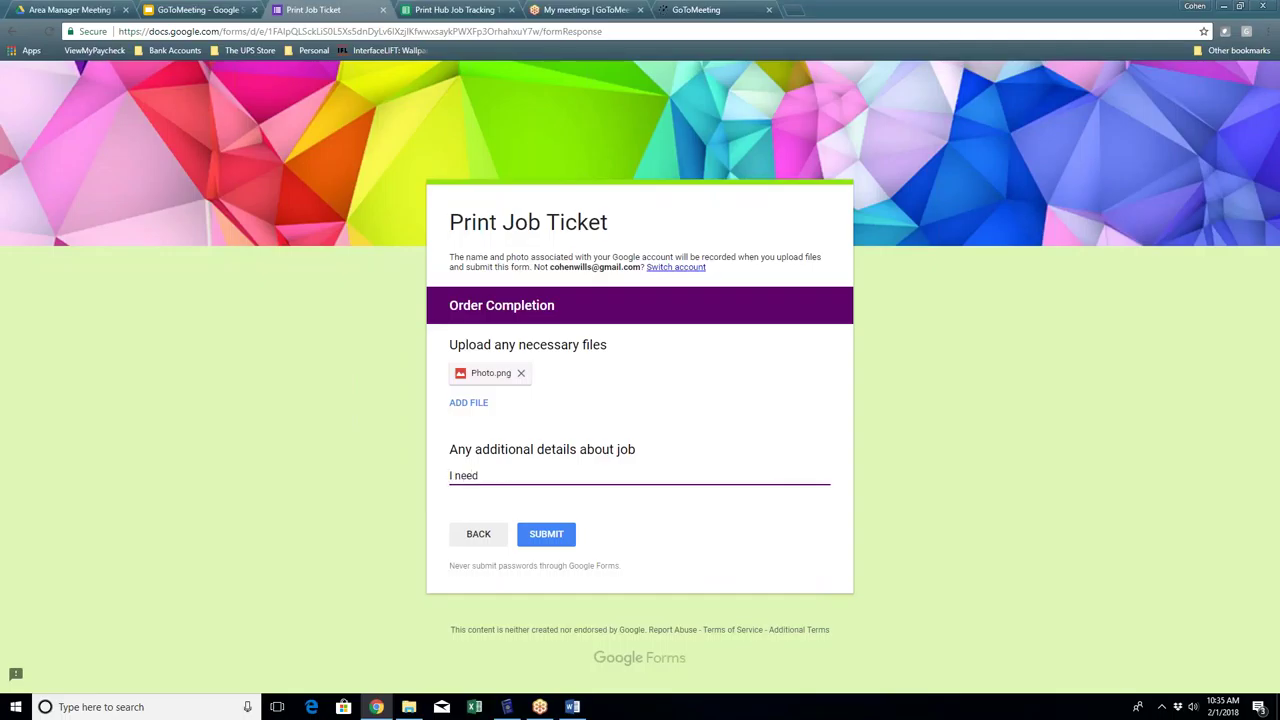
text( five of these.)
click(560, 542)
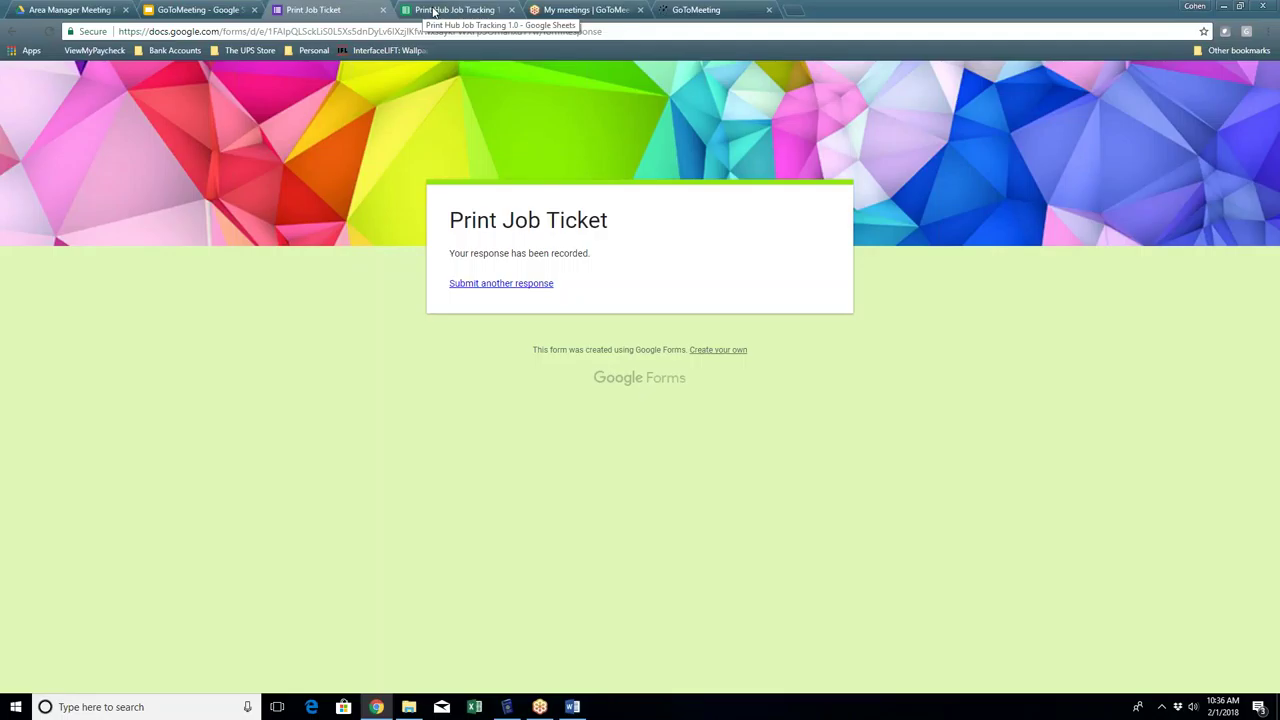
Step: Show the Project Tracking - Current sheet of Print Hub Job Tracking in a maximized window
click(433, 12)
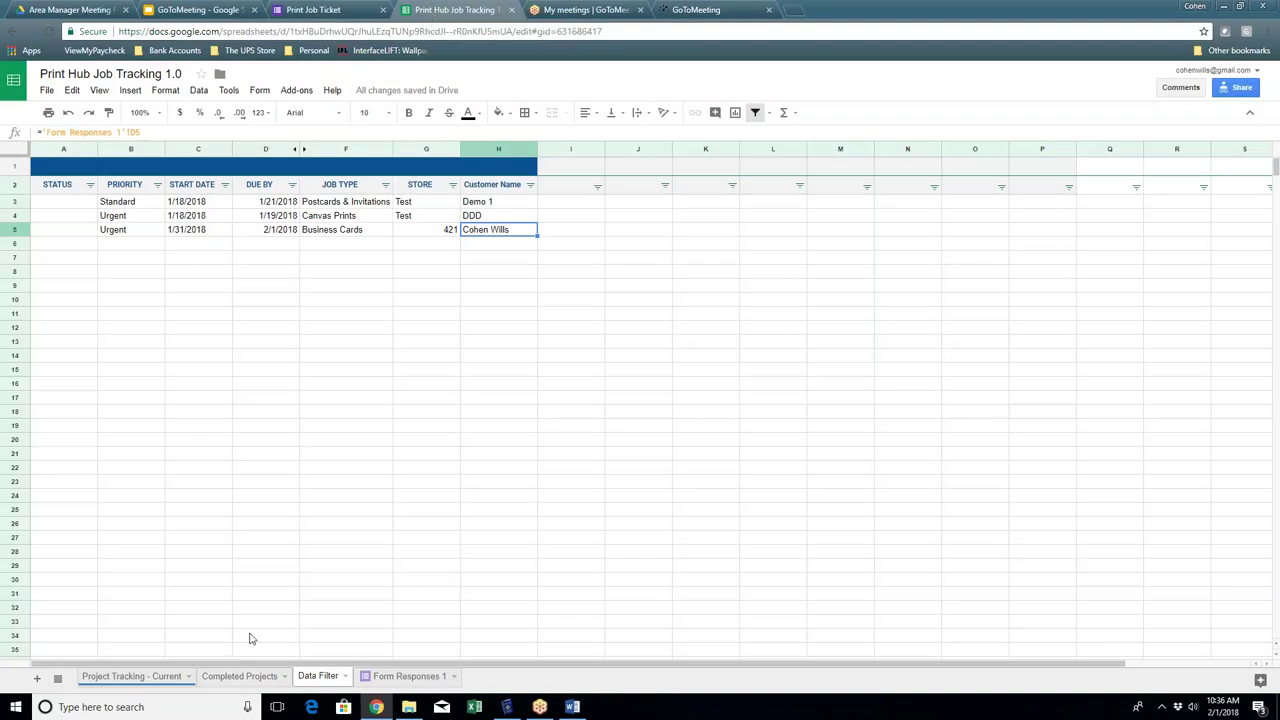
double_click(923, 6)
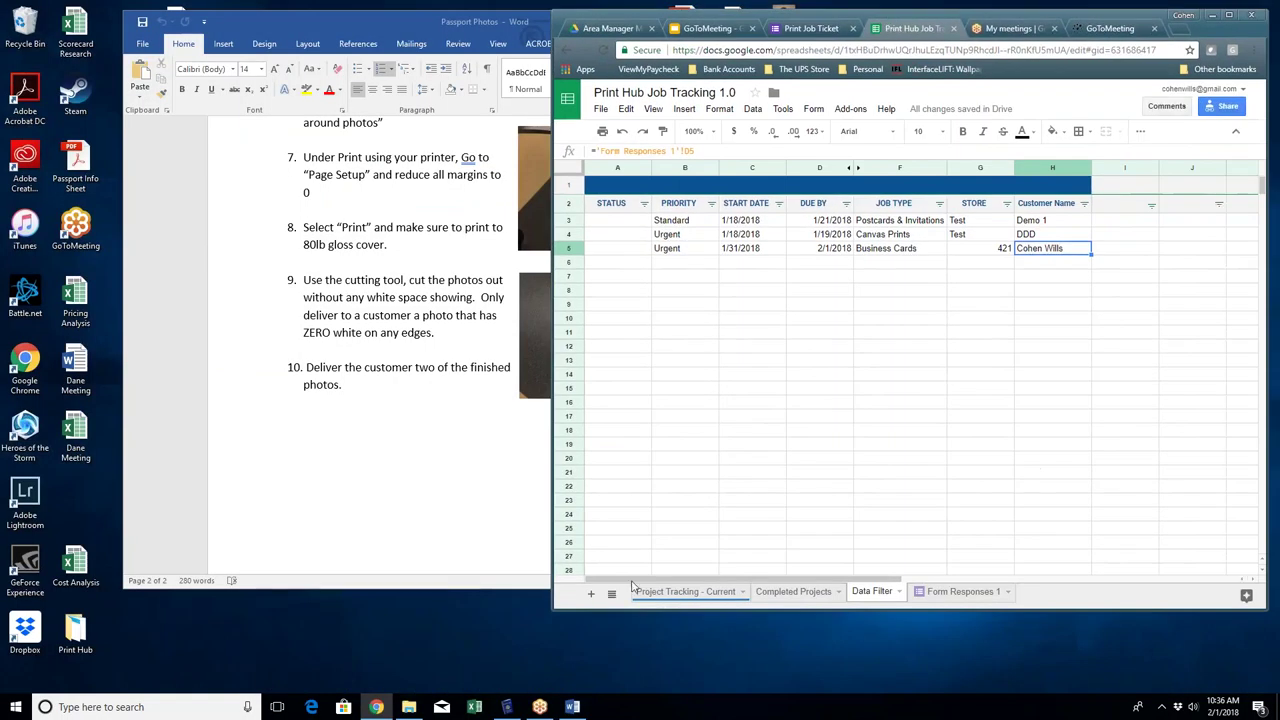
click(666, 592)
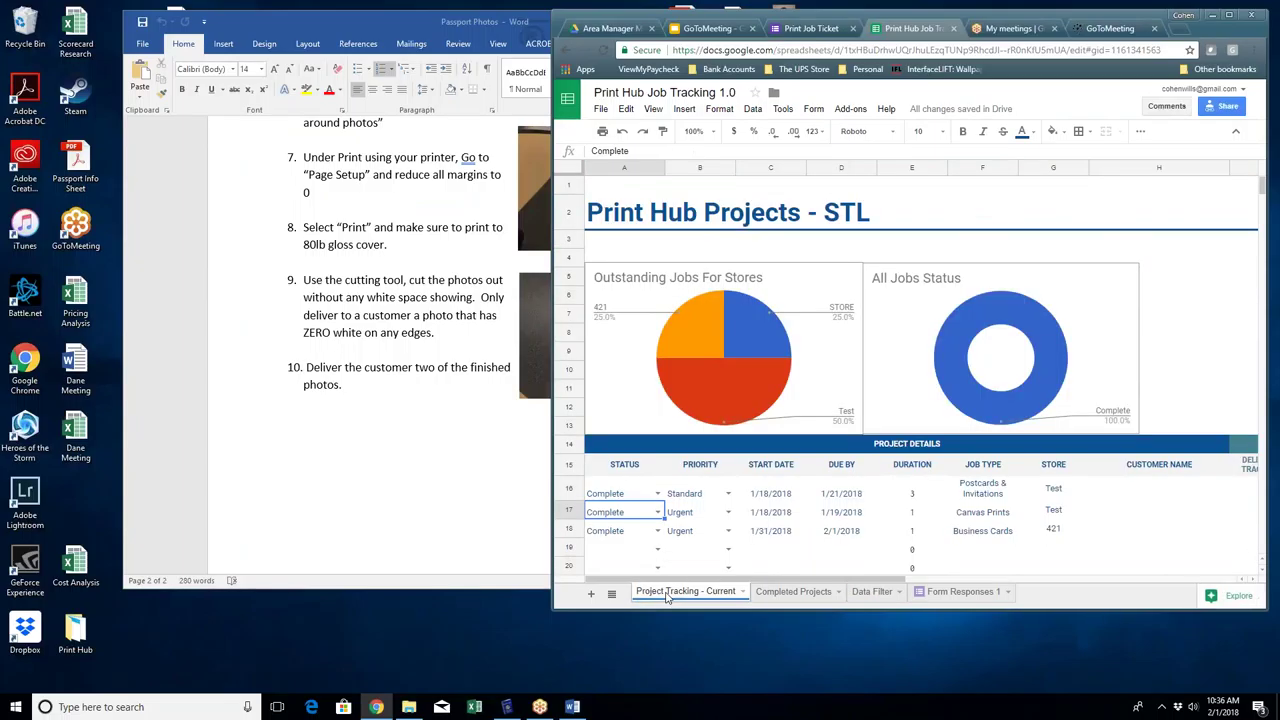
click(170, 97)
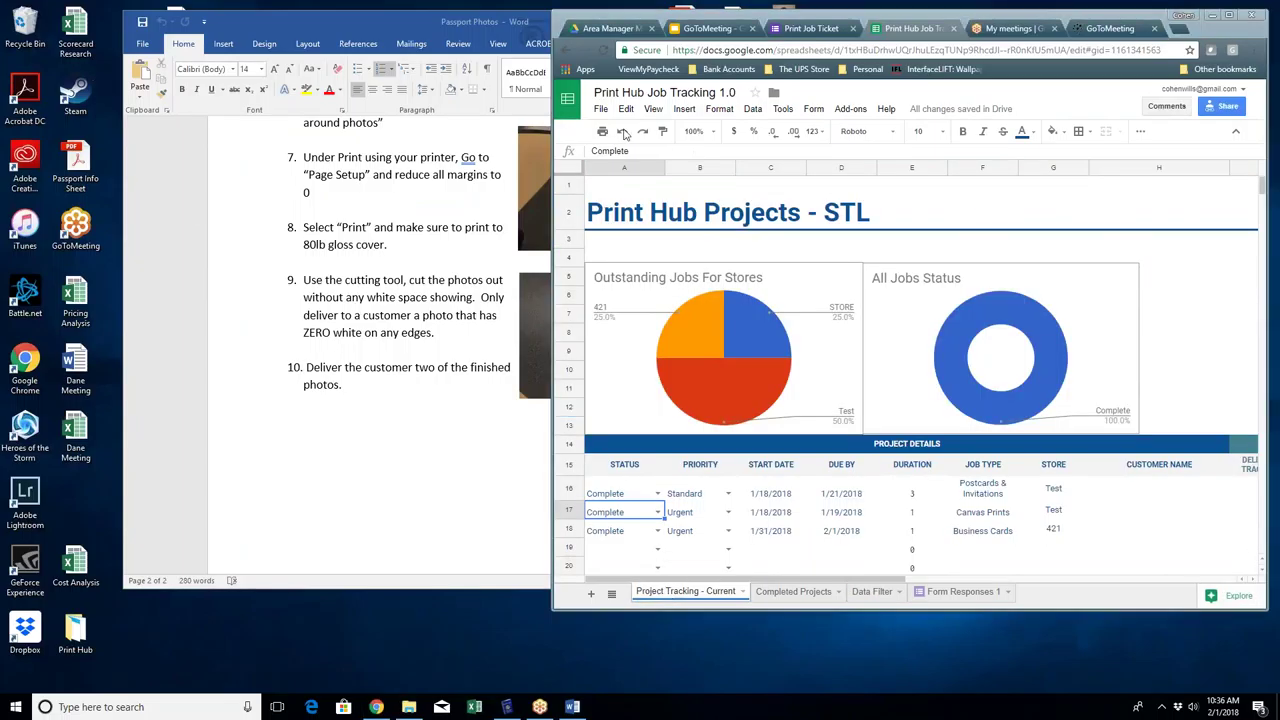
click(1228, 15)
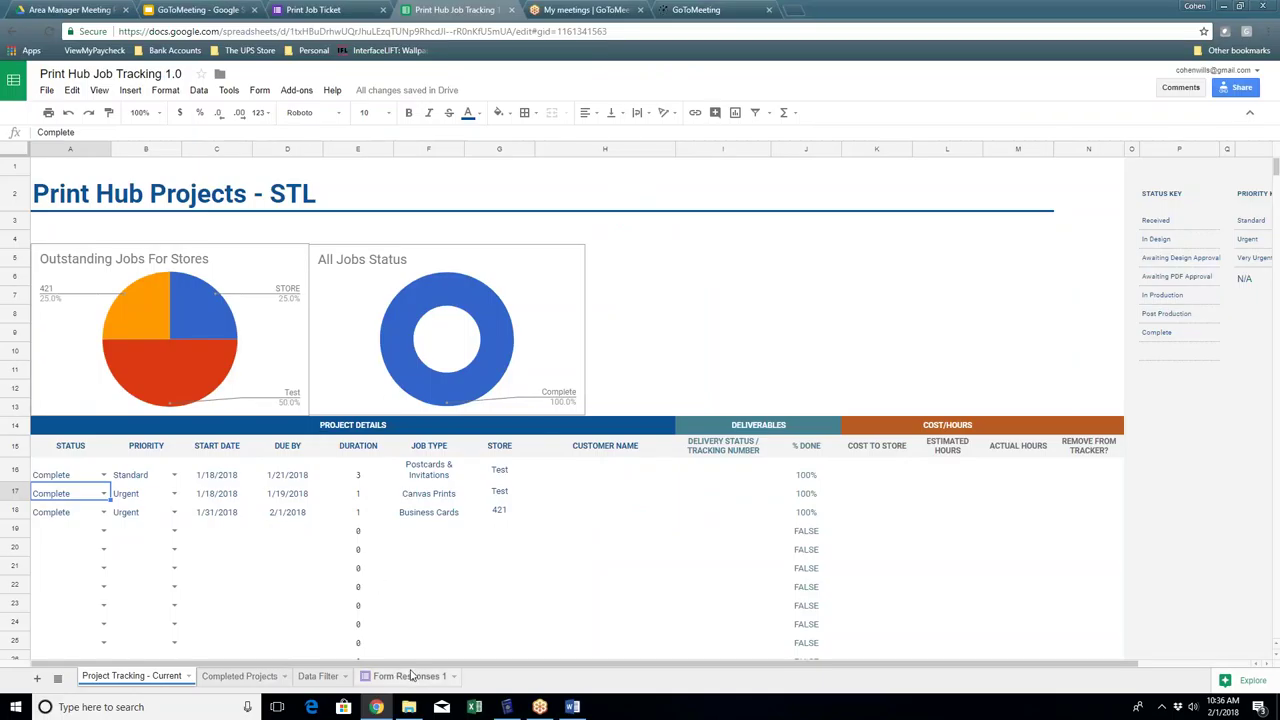
Step: Check the new job row on Data Filter, then set row 19's status to Received
click(316, 677)
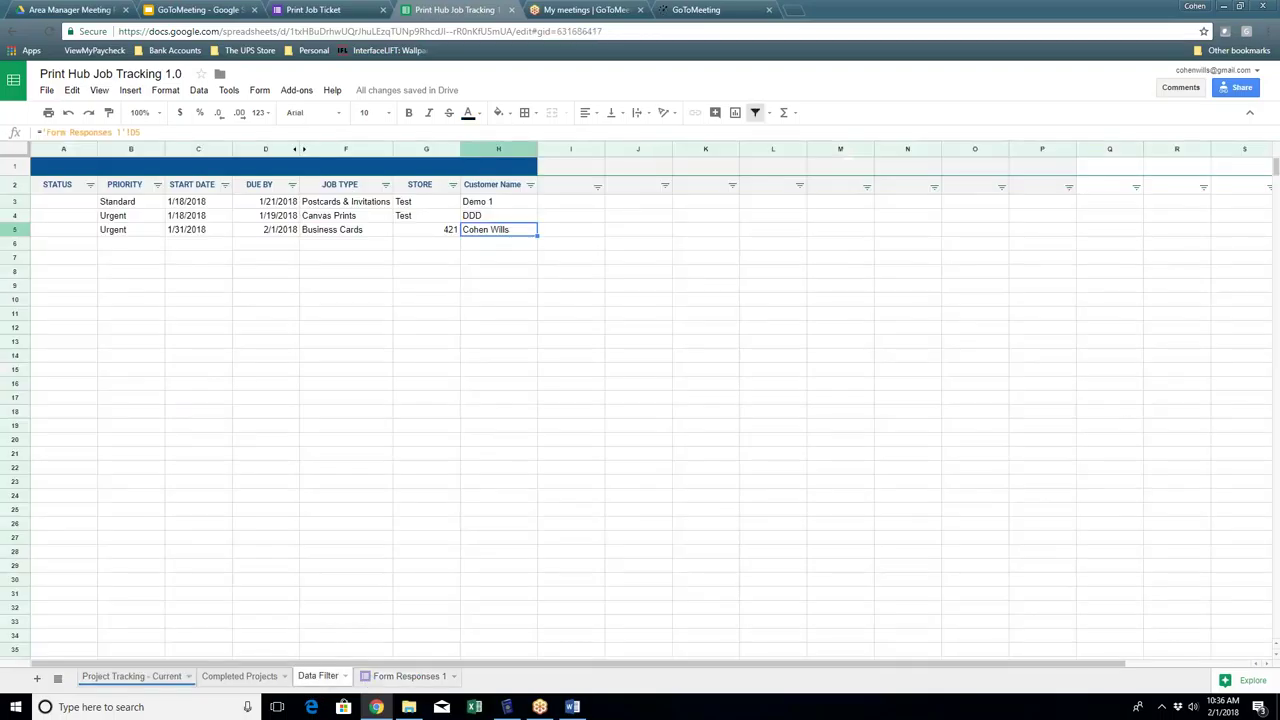
drag(70, 232, 535, 250)
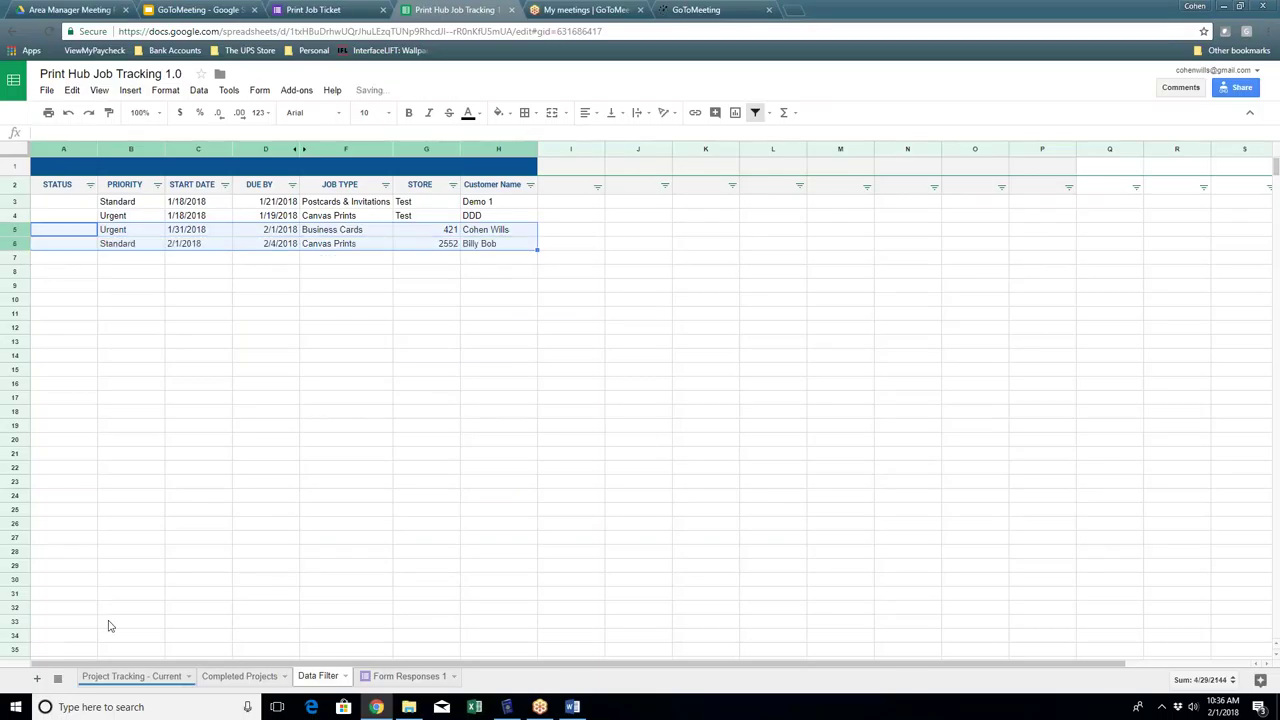
click(143, 676)
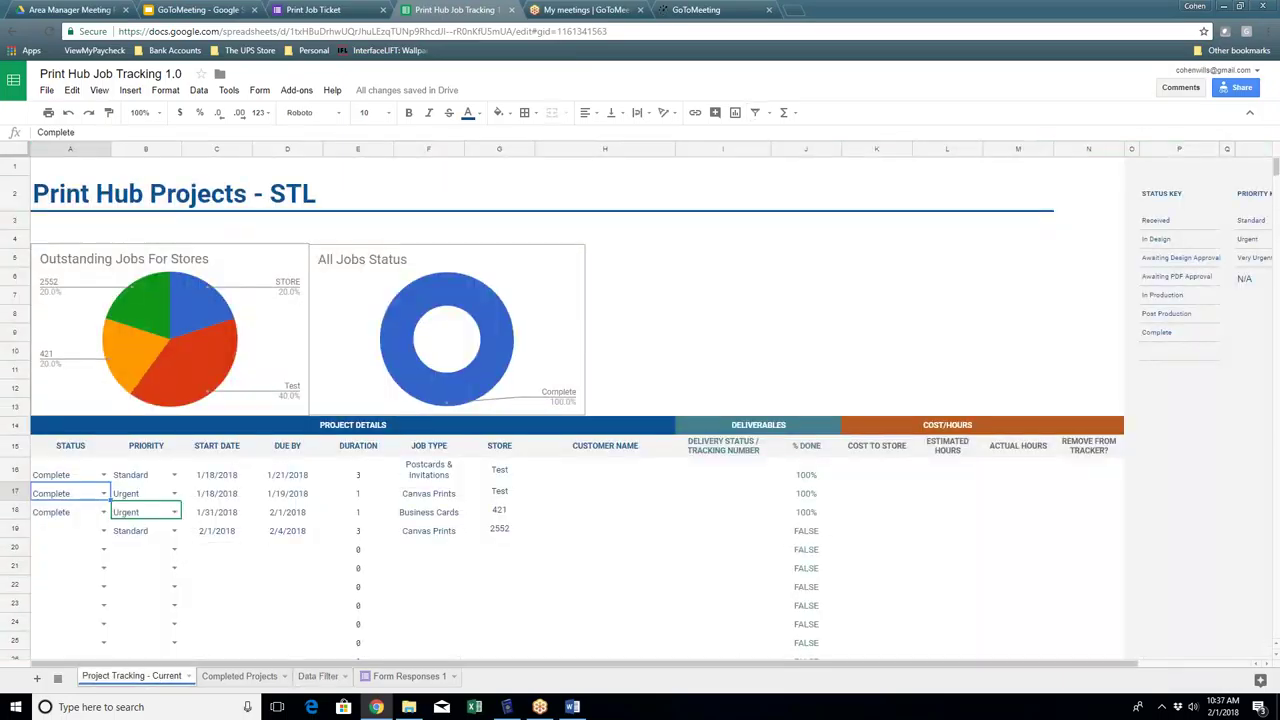
click(74, 536)
click(104, 532)
click(101, 548)
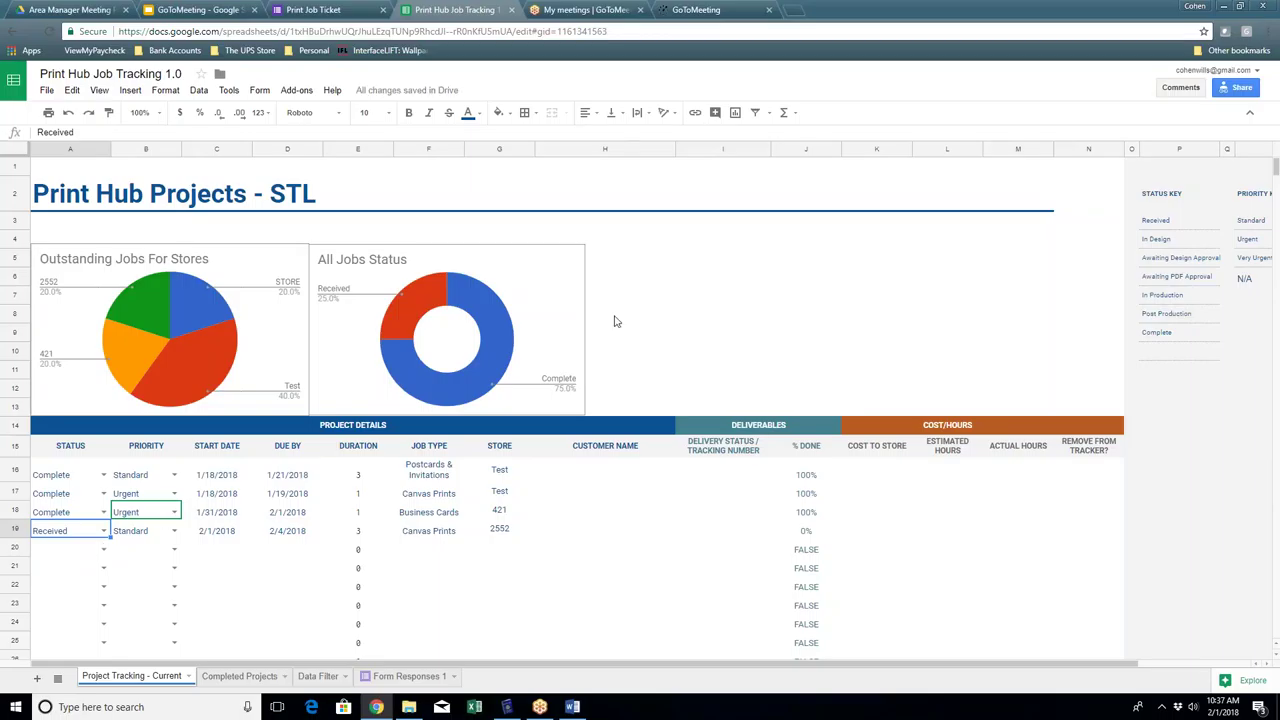
click(666, 302)
click(698, 283)
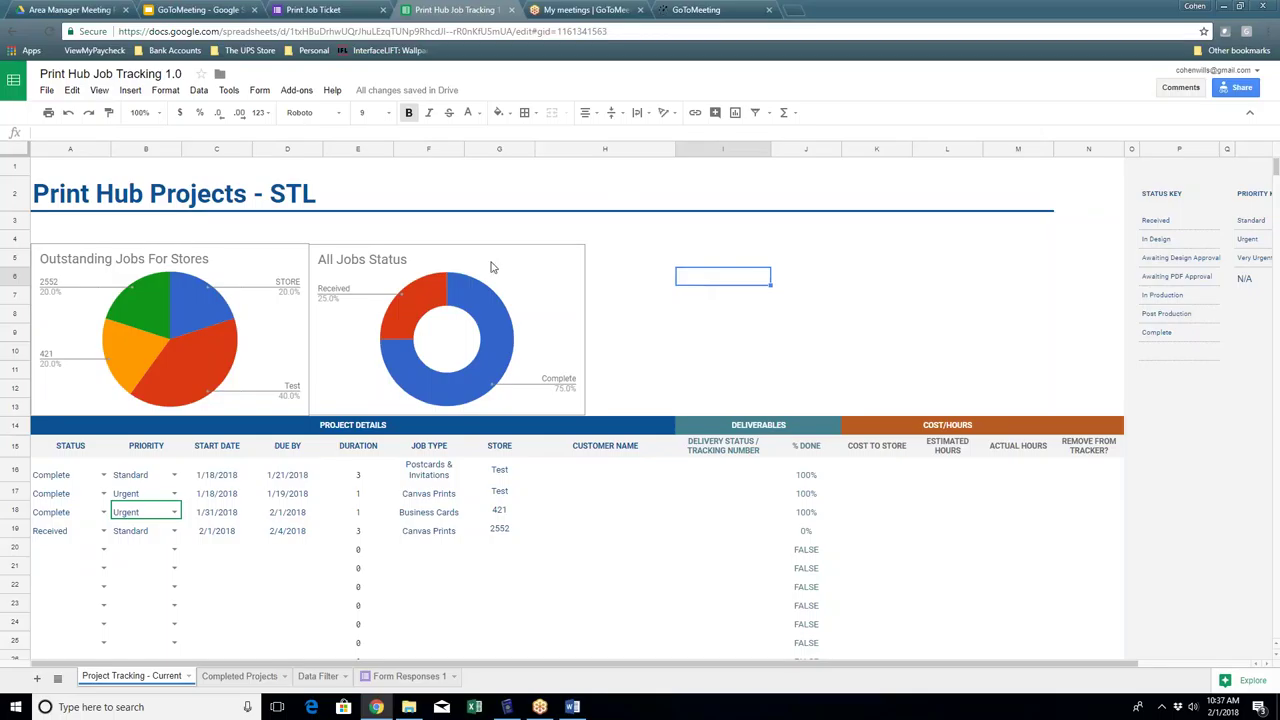
click(17, 530)
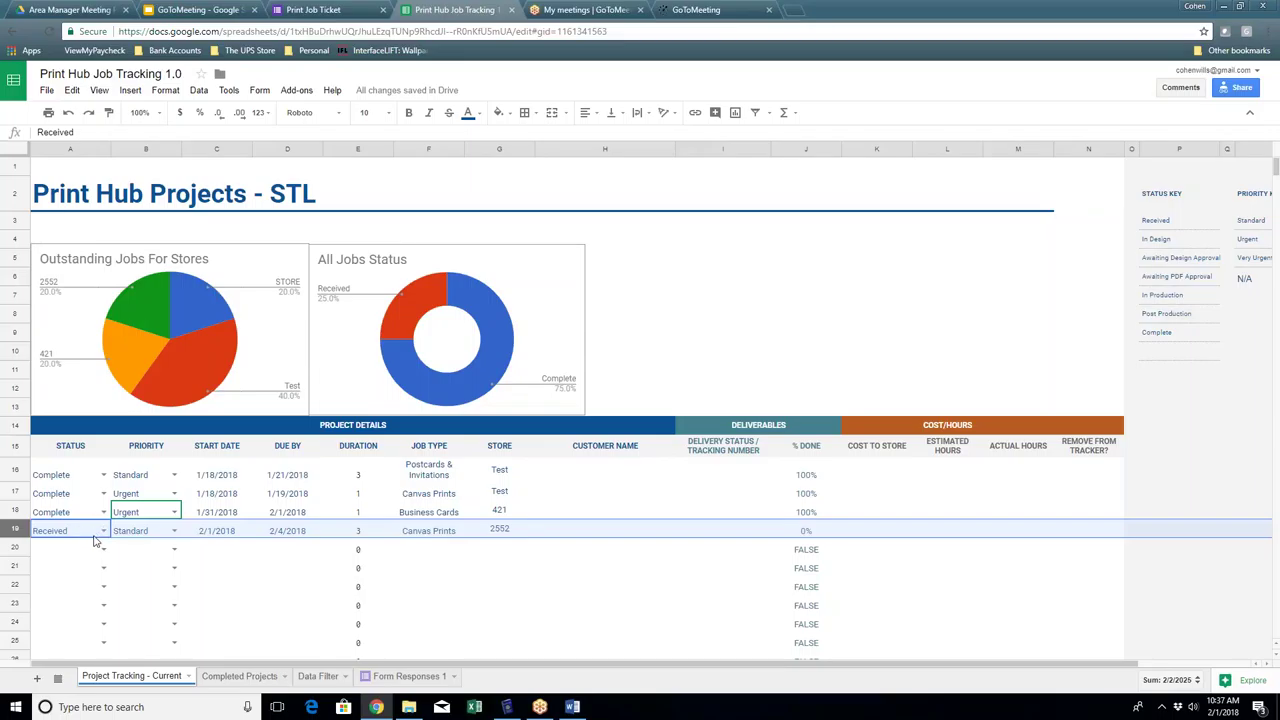
Step: Move row 19's status through In Production to Complete, then return to the Print Job Ticket tab
click(103, 533)
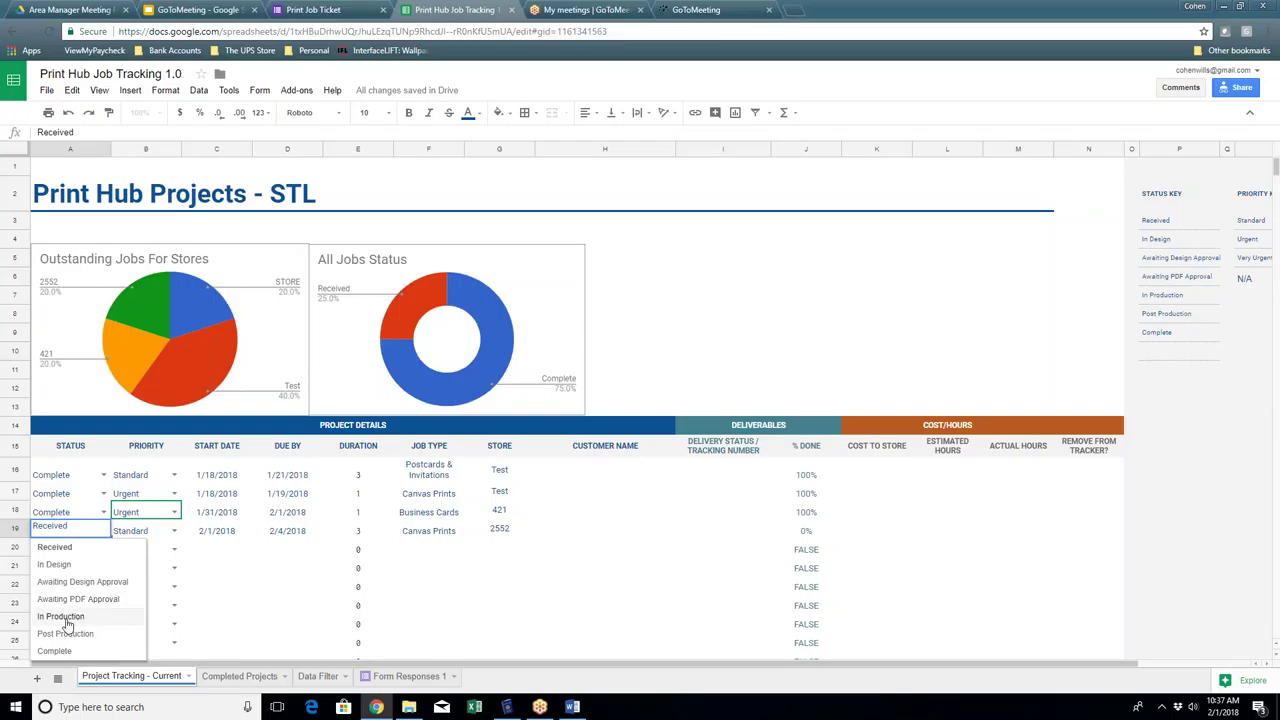
click(62, 616)
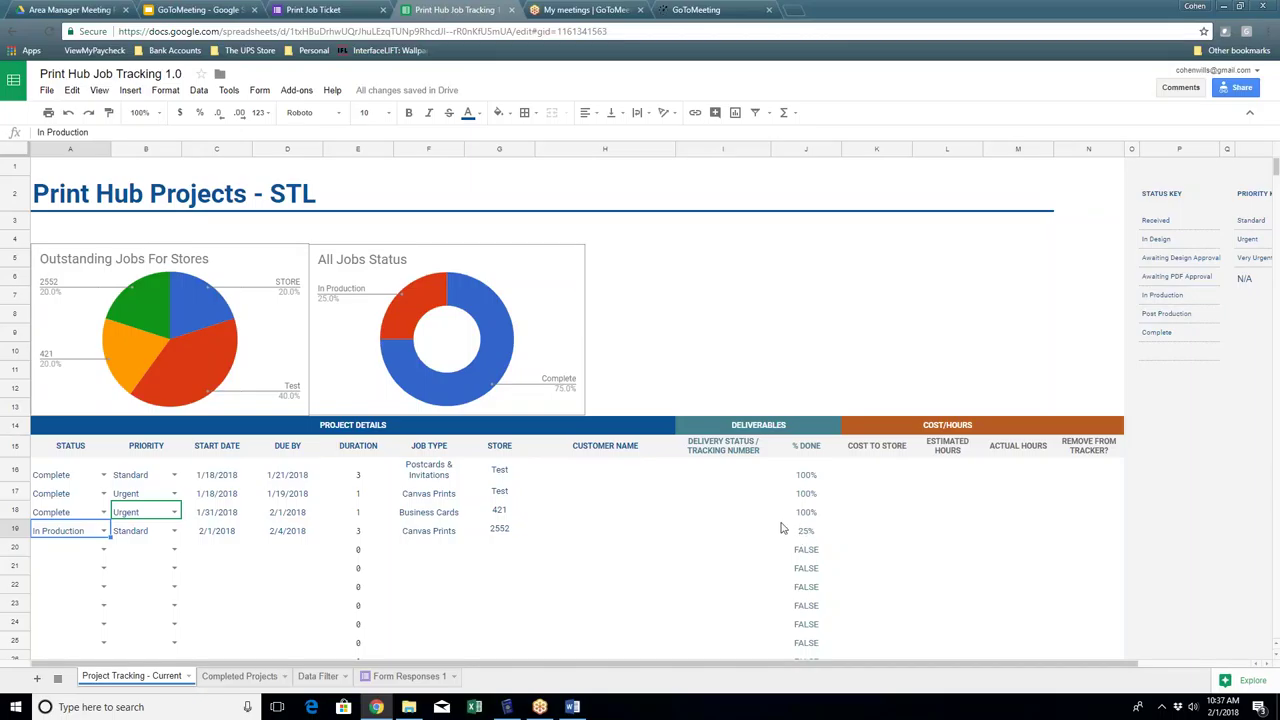
click(101, 529)
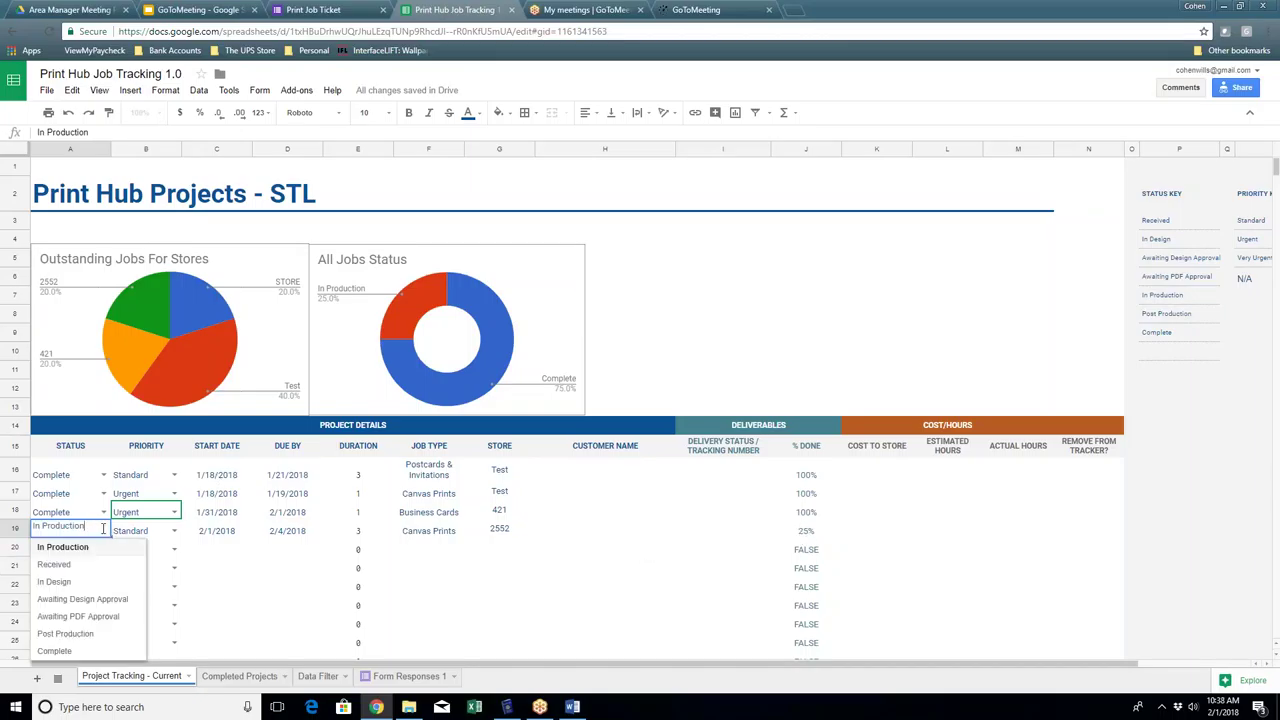
click(55, 651)
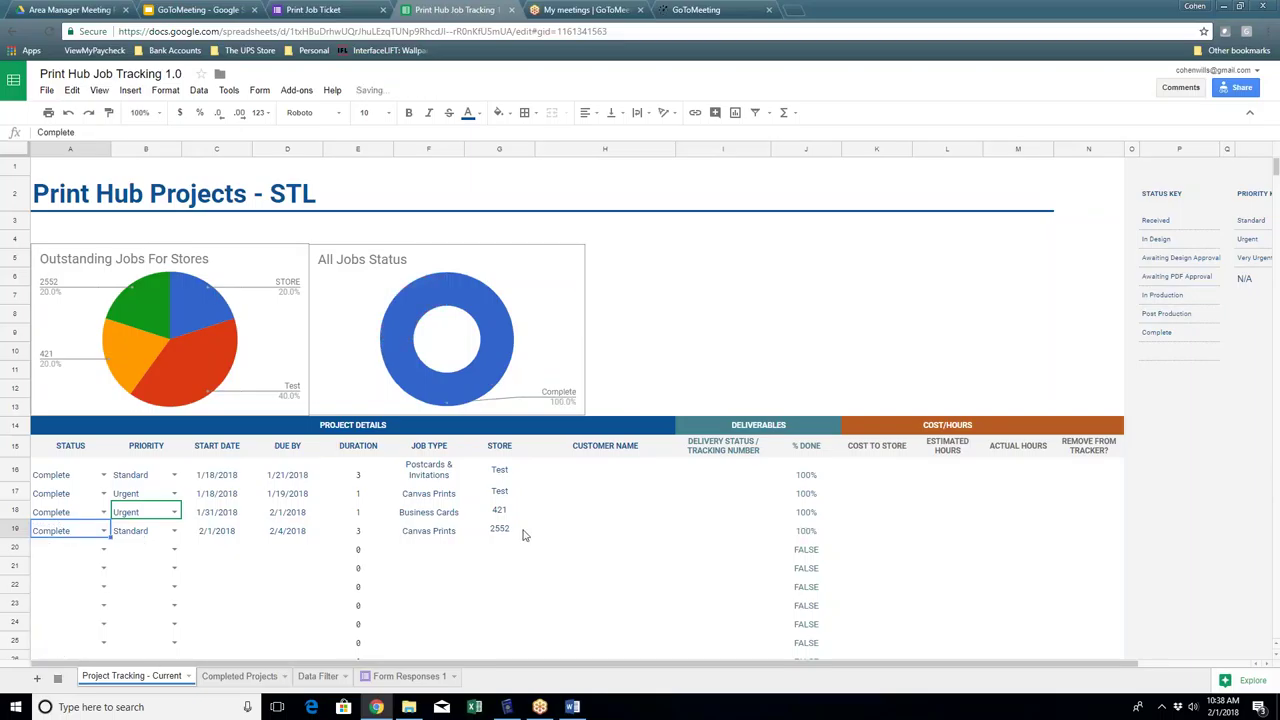
click(597, 530)
click(692, 531)
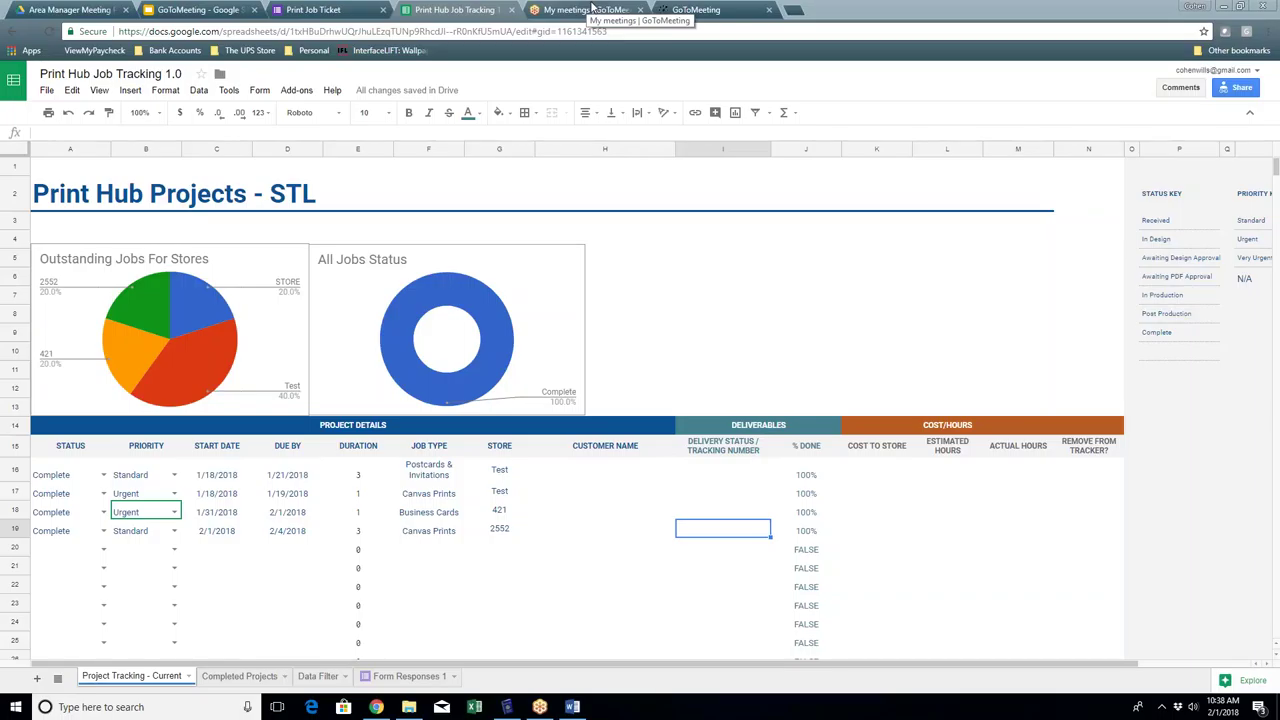
click(306, 11)
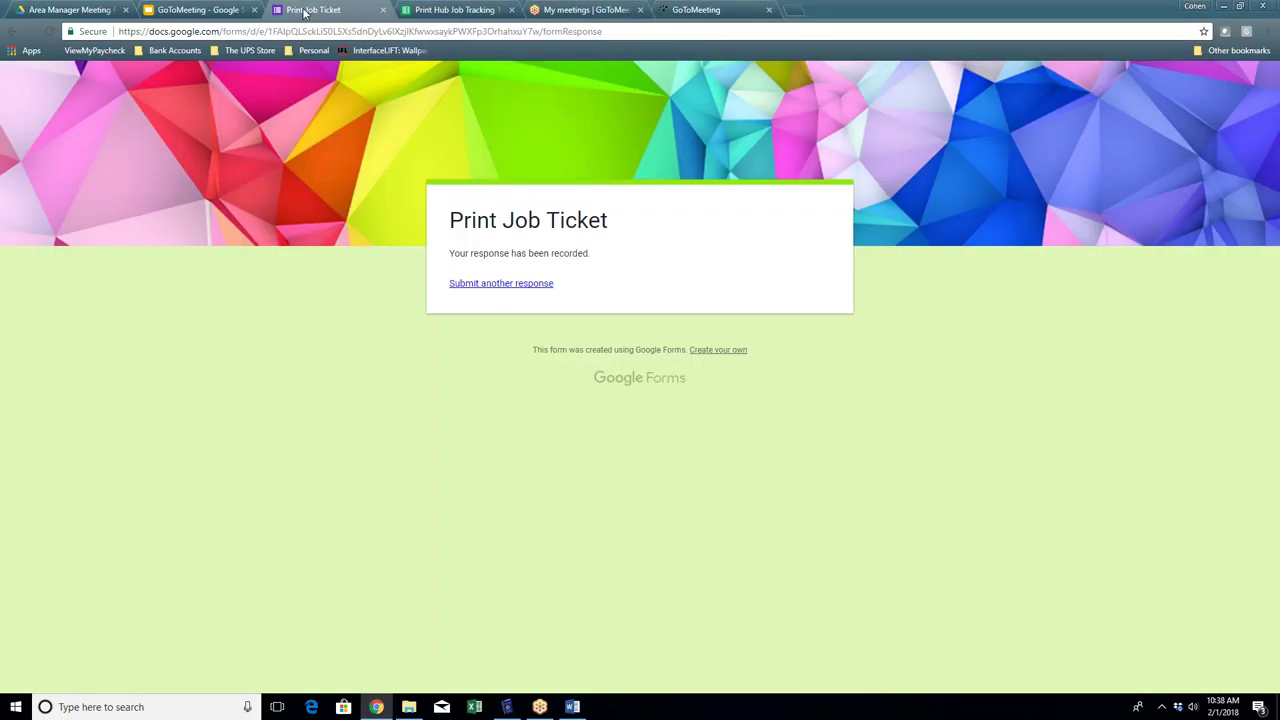